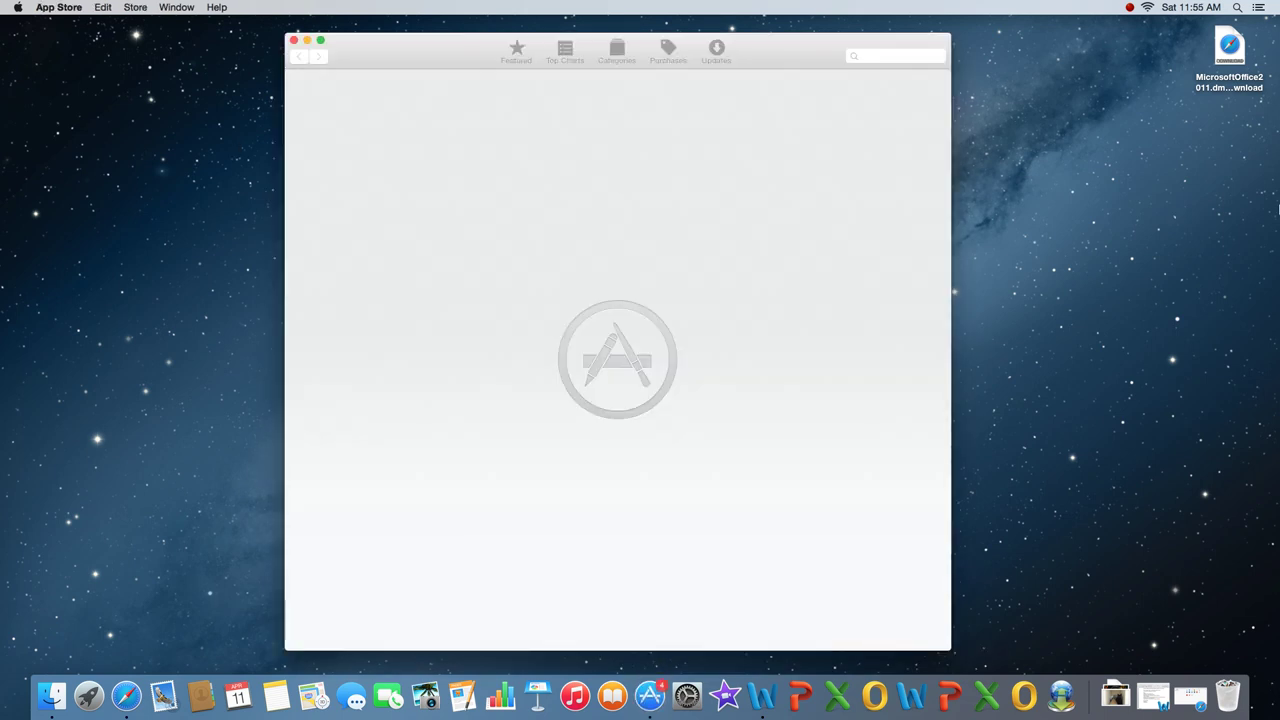
Search the App Store for "screen recorder".
{"action": "left_click", "coordinate": [892, 55]}
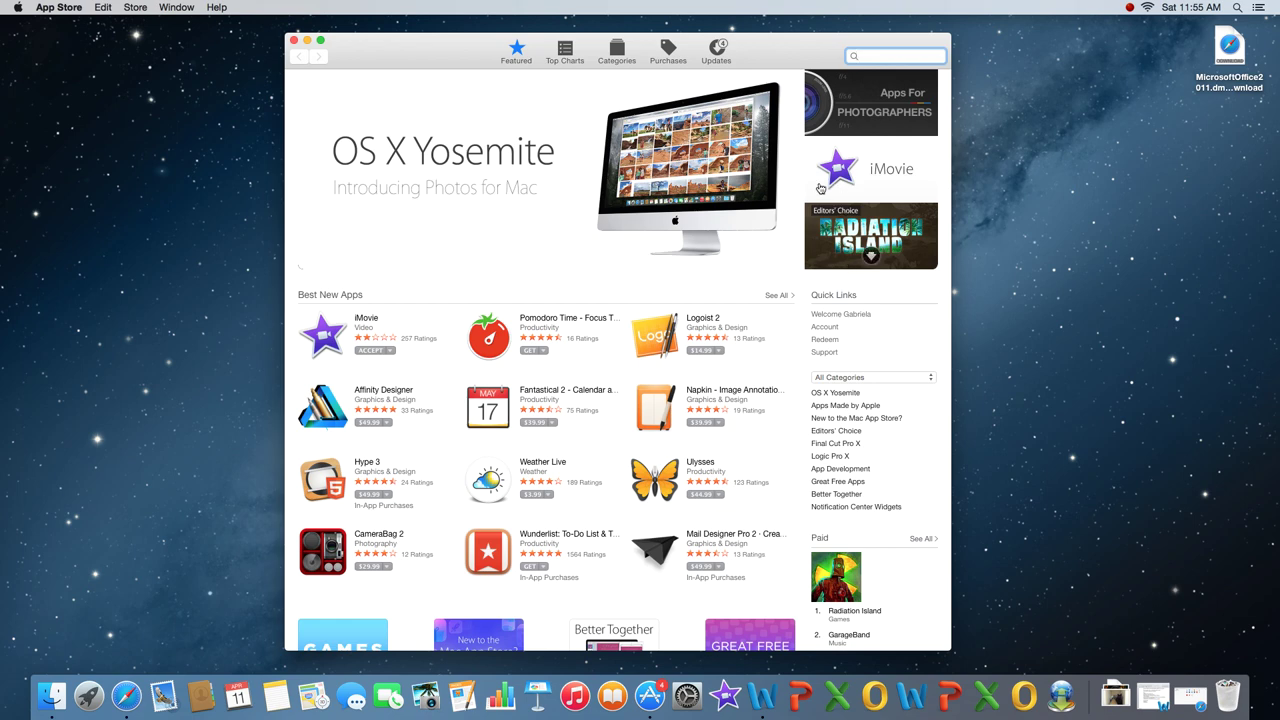
{"action": "scroll", "coordinate": [889, 107], "scroll_direction": "down", "scroll_amount": 10}
{"action": "scroll", "coordinate": [889, 107], "scroll_direction": "up", "scroll_amount": 10}
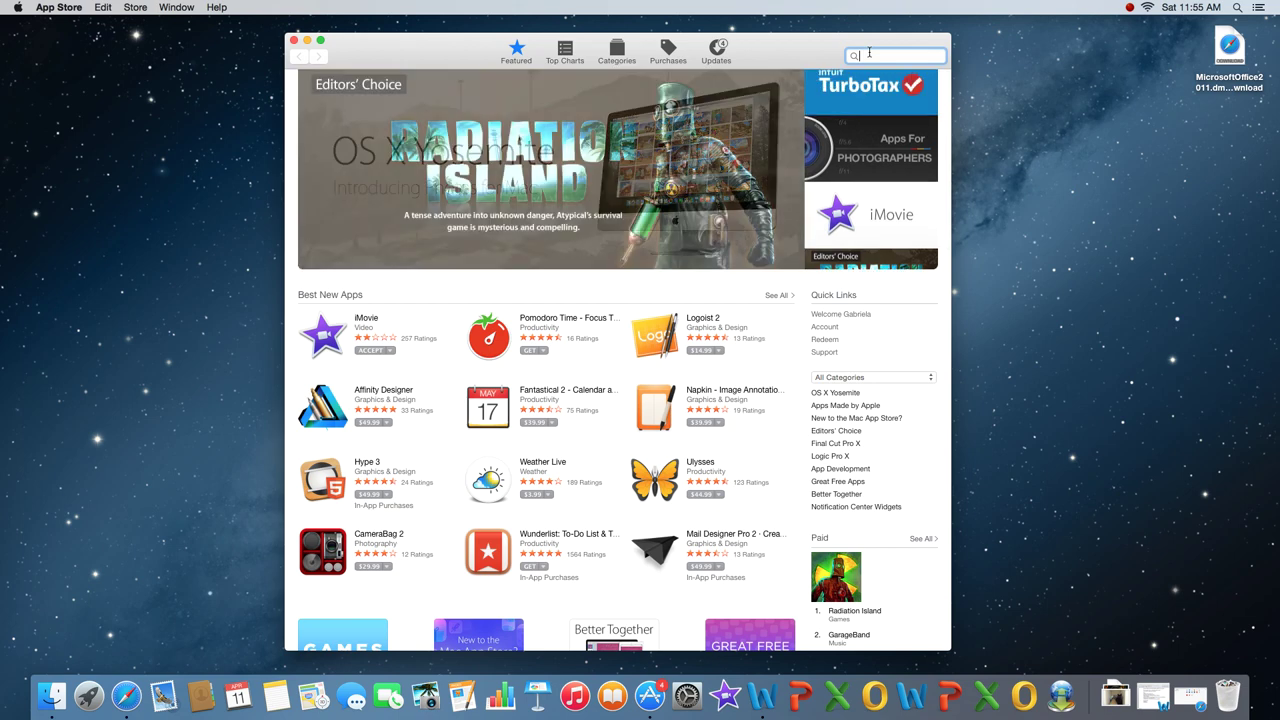
{"action": "type", "text": "screen "}
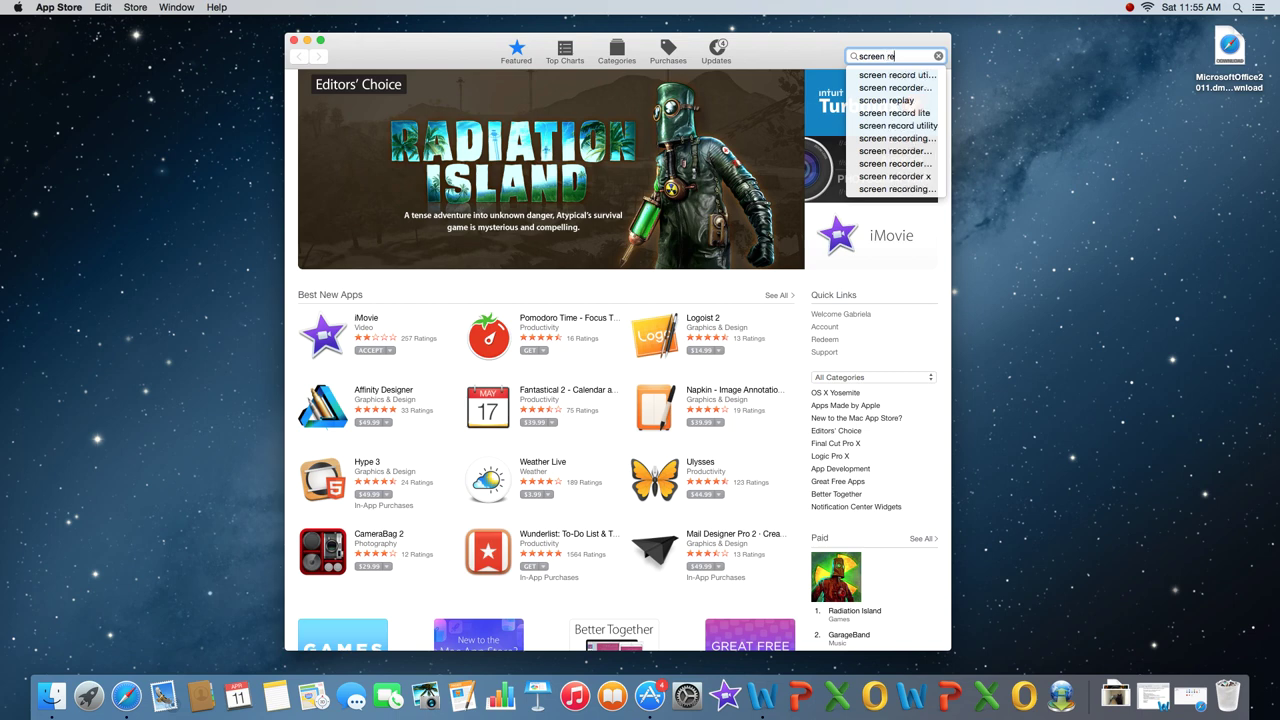
{"action": "type", "text": "recorder"}
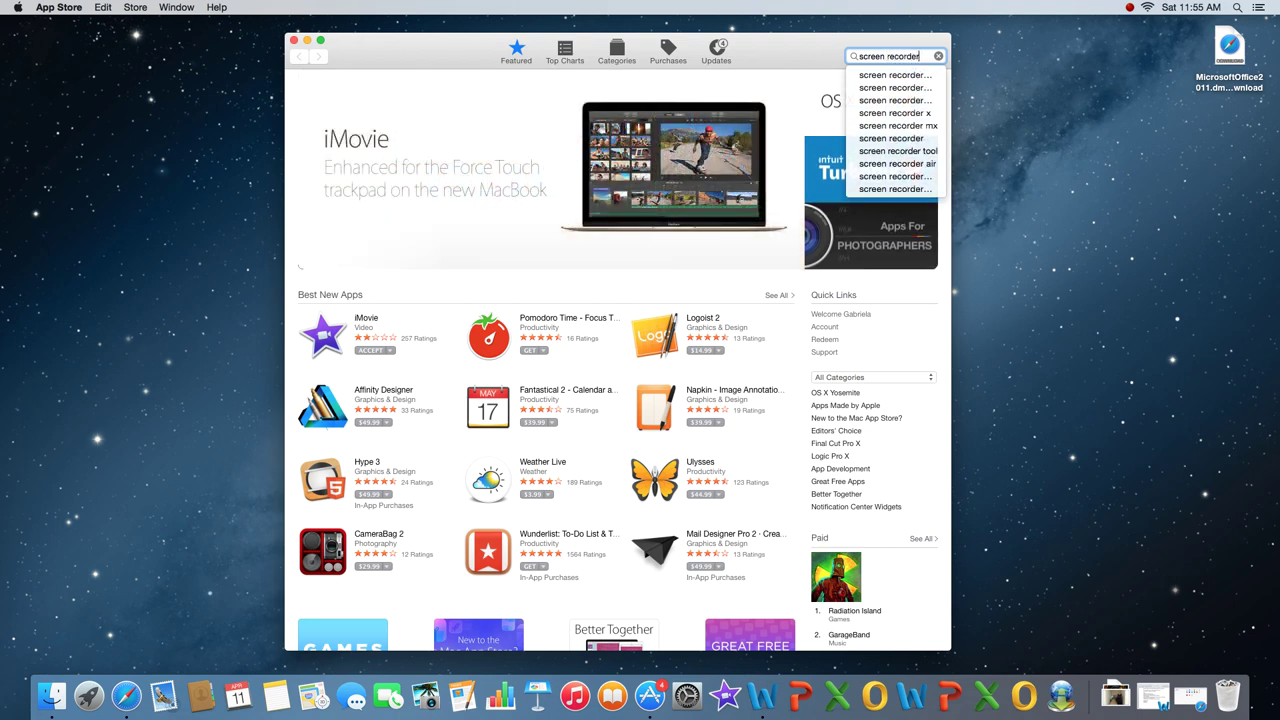
{"action": "key", "text": "Return"}
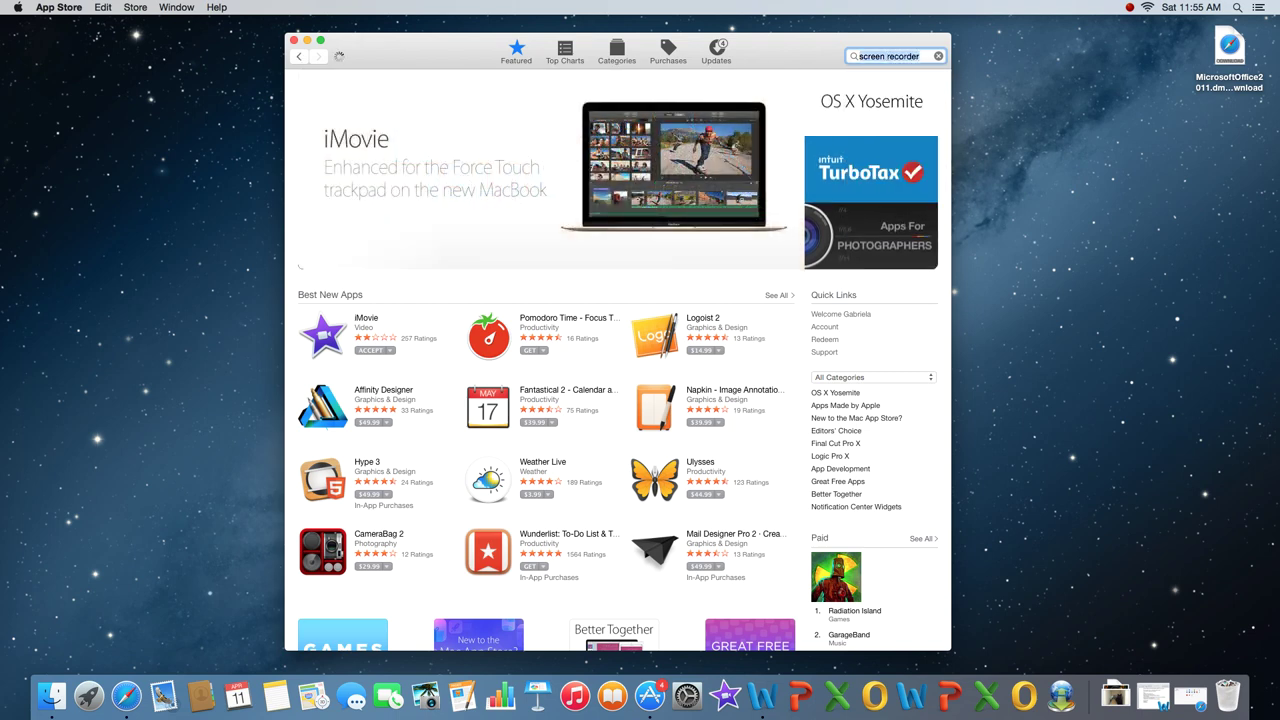
Minimize the App Store window and look through the installed apps on Launchpad's second page.
{"action": "left_click", "coordinate": [931, 56]}
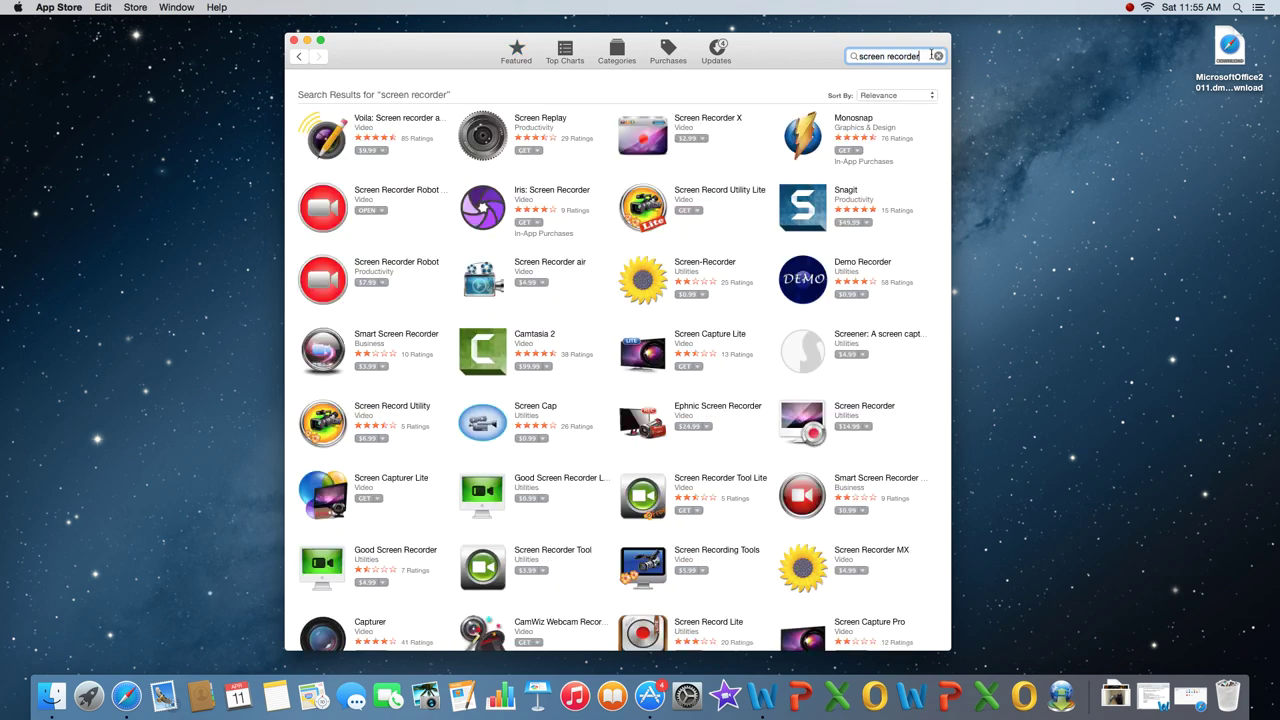
{"action": "key", "text": "super+a"}
{"action": "left_click", "coordinate": [307, 41]}
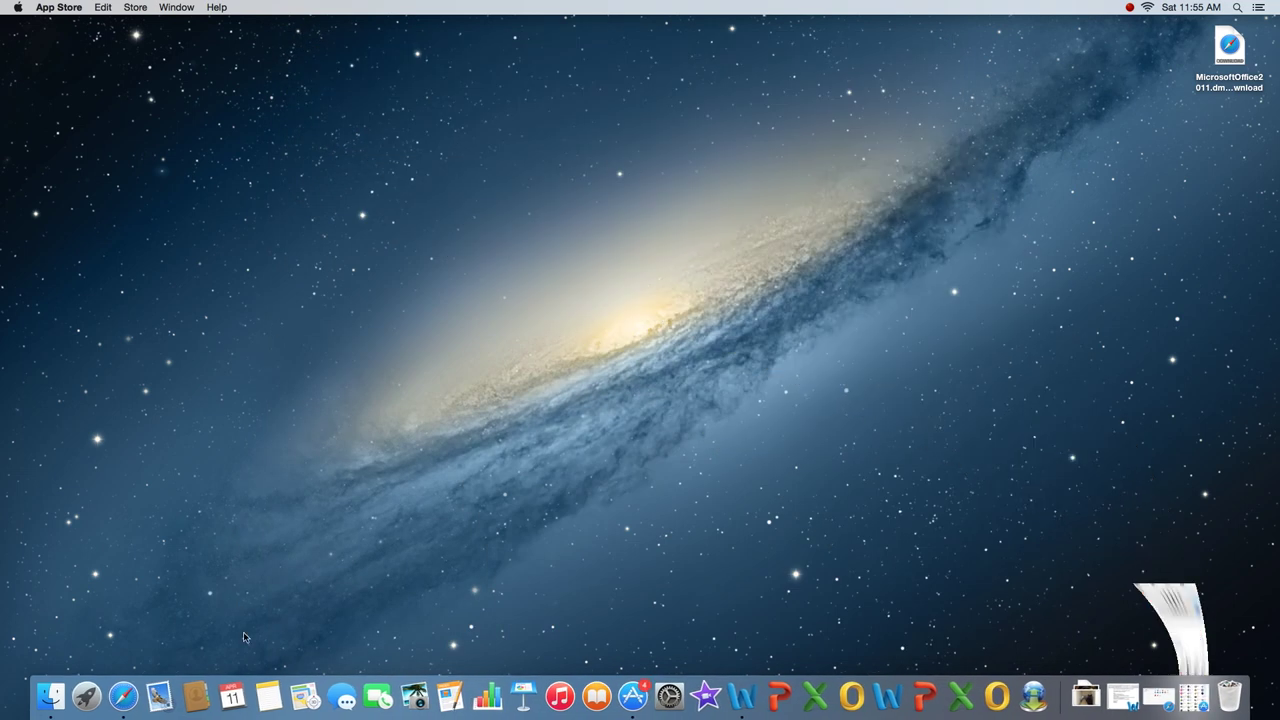
{"action": "left_click", "coordinate": [84, 705]}
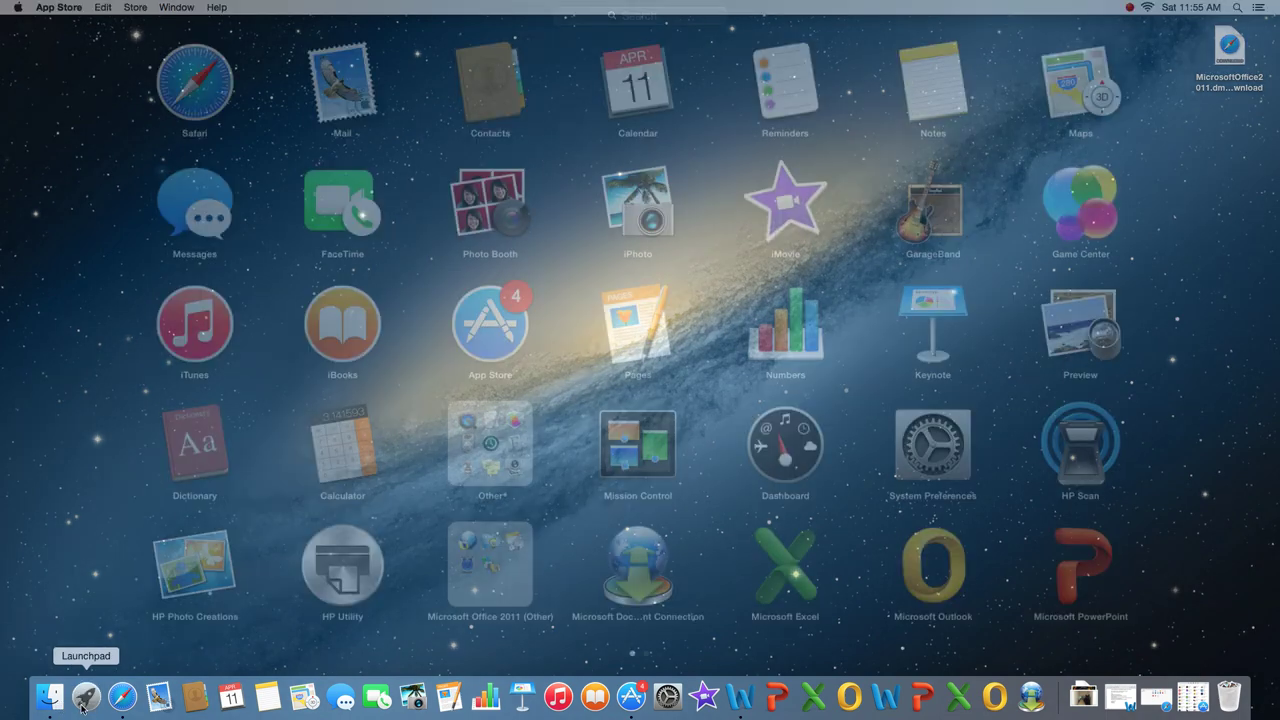
{"action": "left_click", "coordinate": [646, 645]}
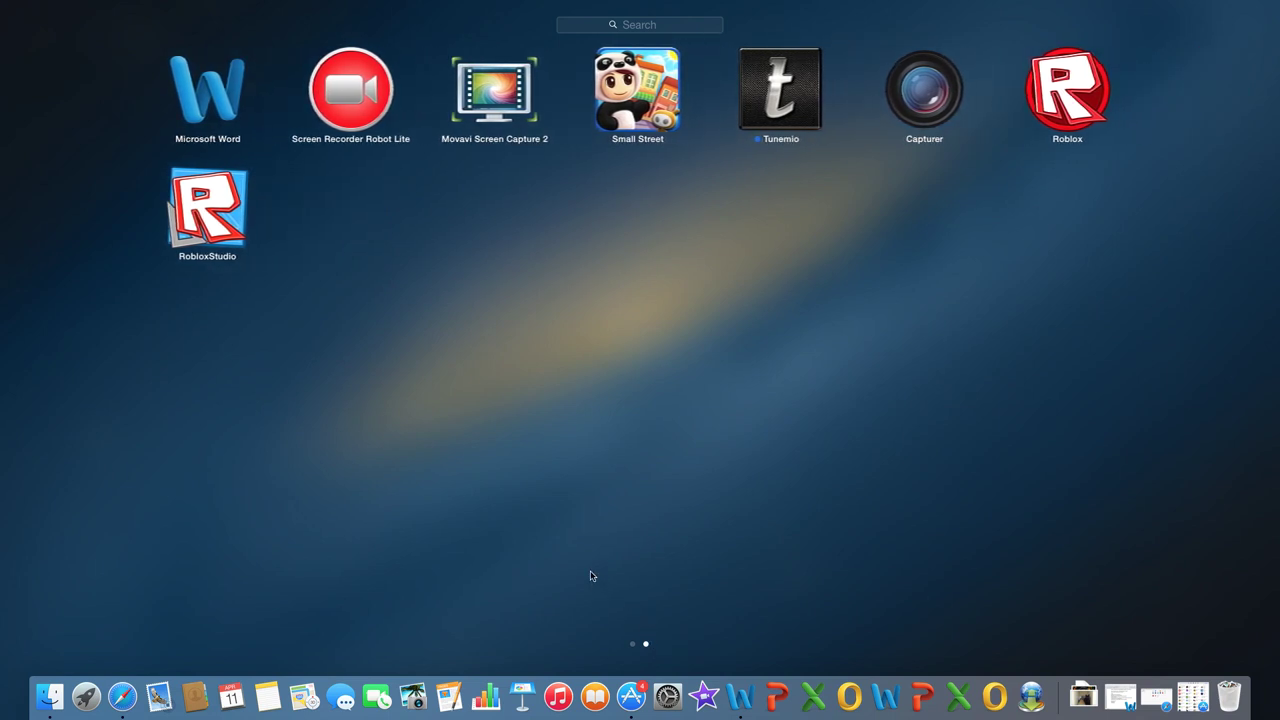
{"action": "scroll", "coordinate": [1117, 211], "scroll_direction": "right", "scroll_amount": 2}
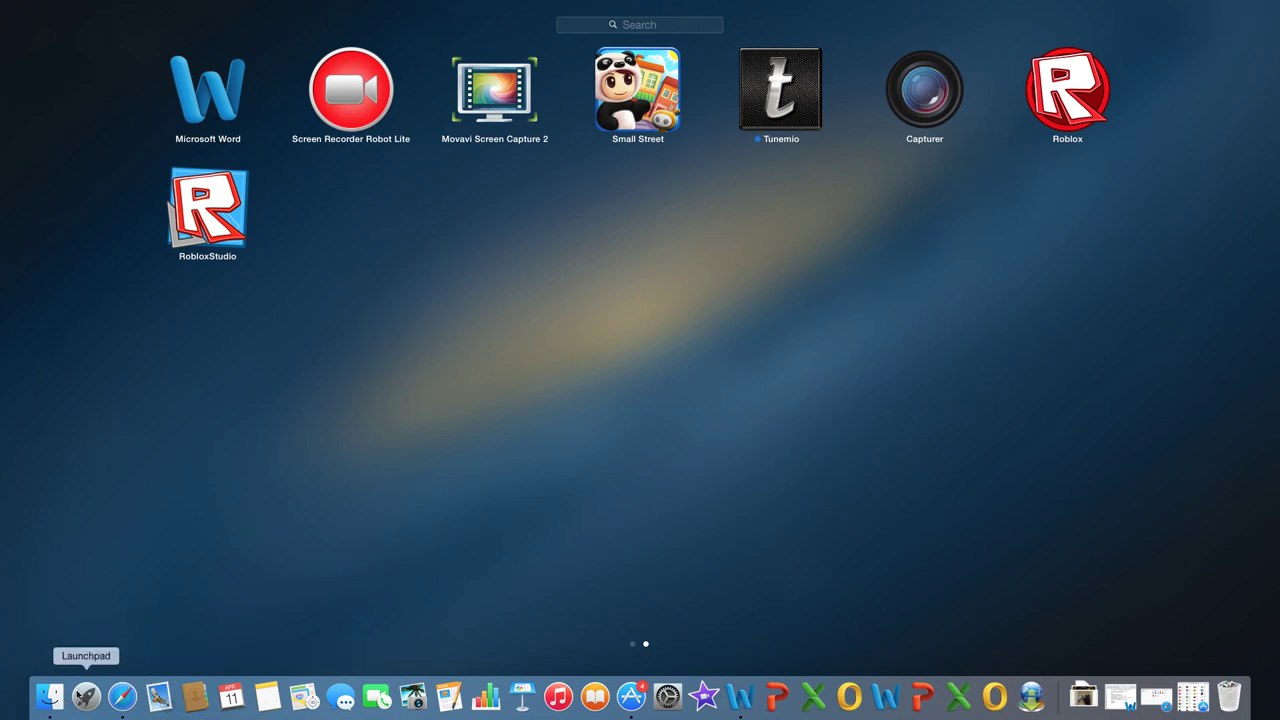
{"action": "left_click", "coordinate": [86, 697]}
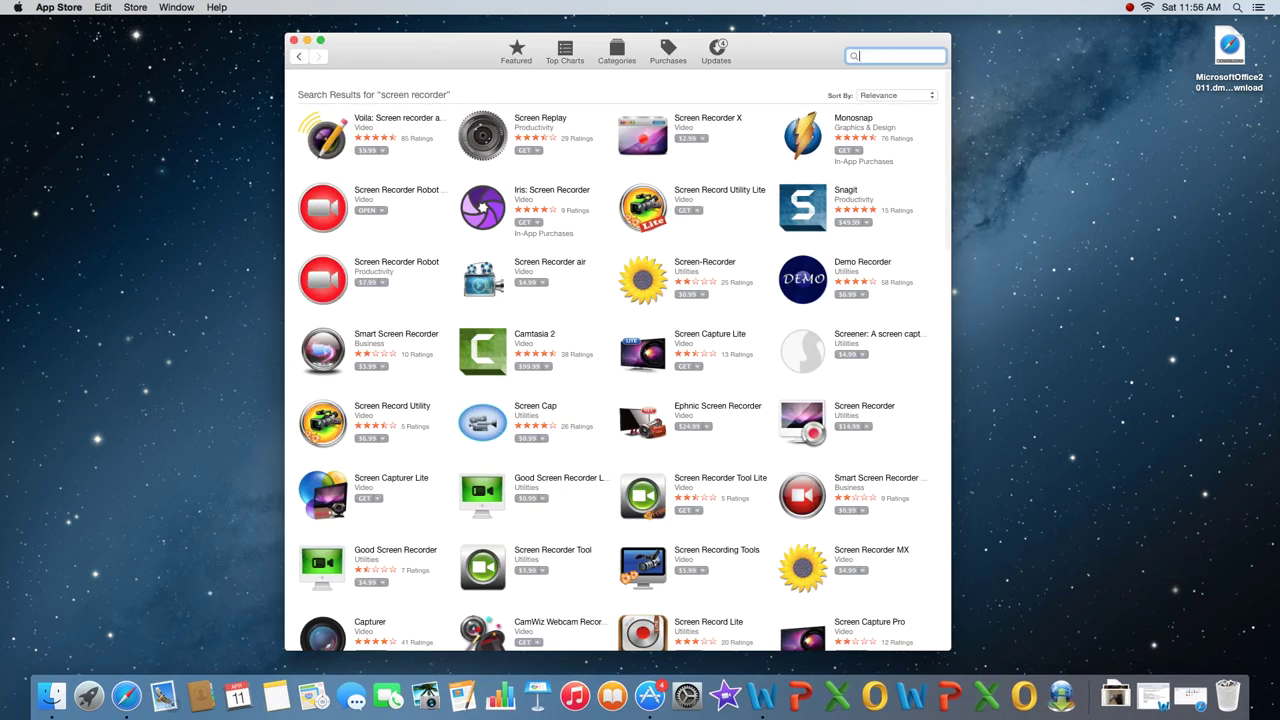
Search the App Store for "capture" and open the product page of the Capturer app.
{"action": "type", "text": "capture"}
{"action": "key", "text": "Return"}
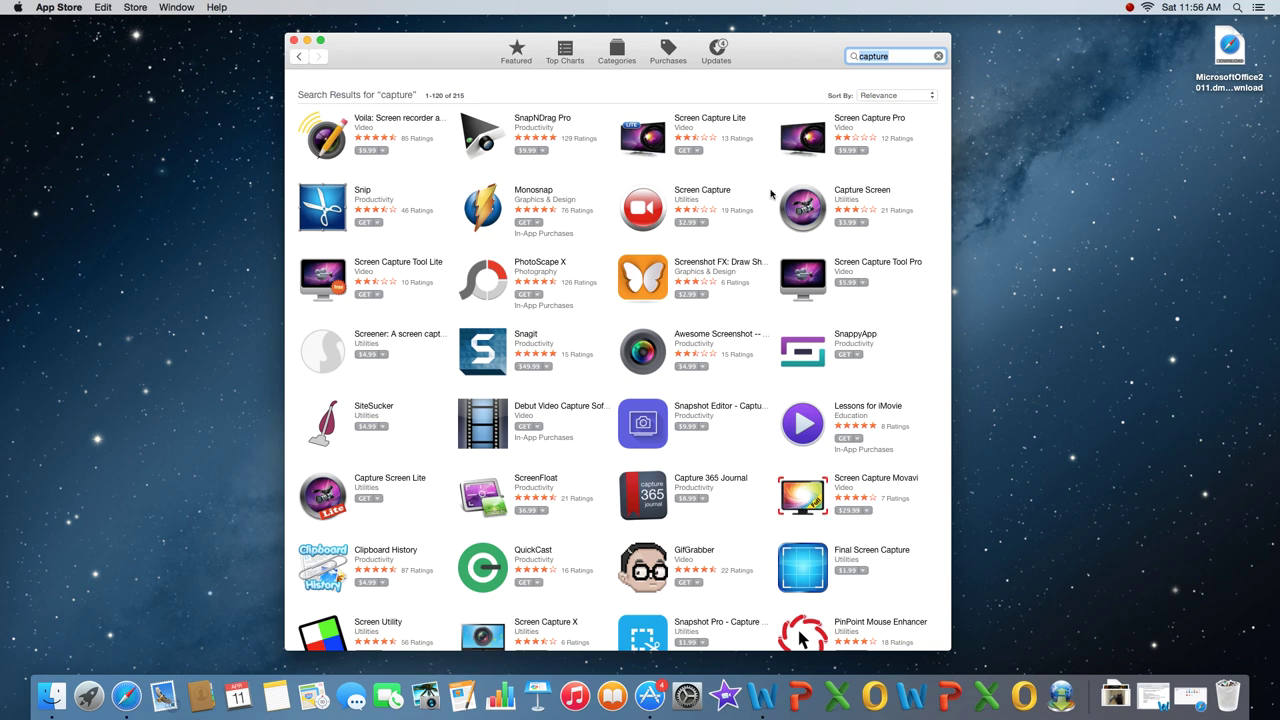
{"action": "scroll", "coordinate": [707, 193], "scroll_direction": "down", "scroll_amount": 3}
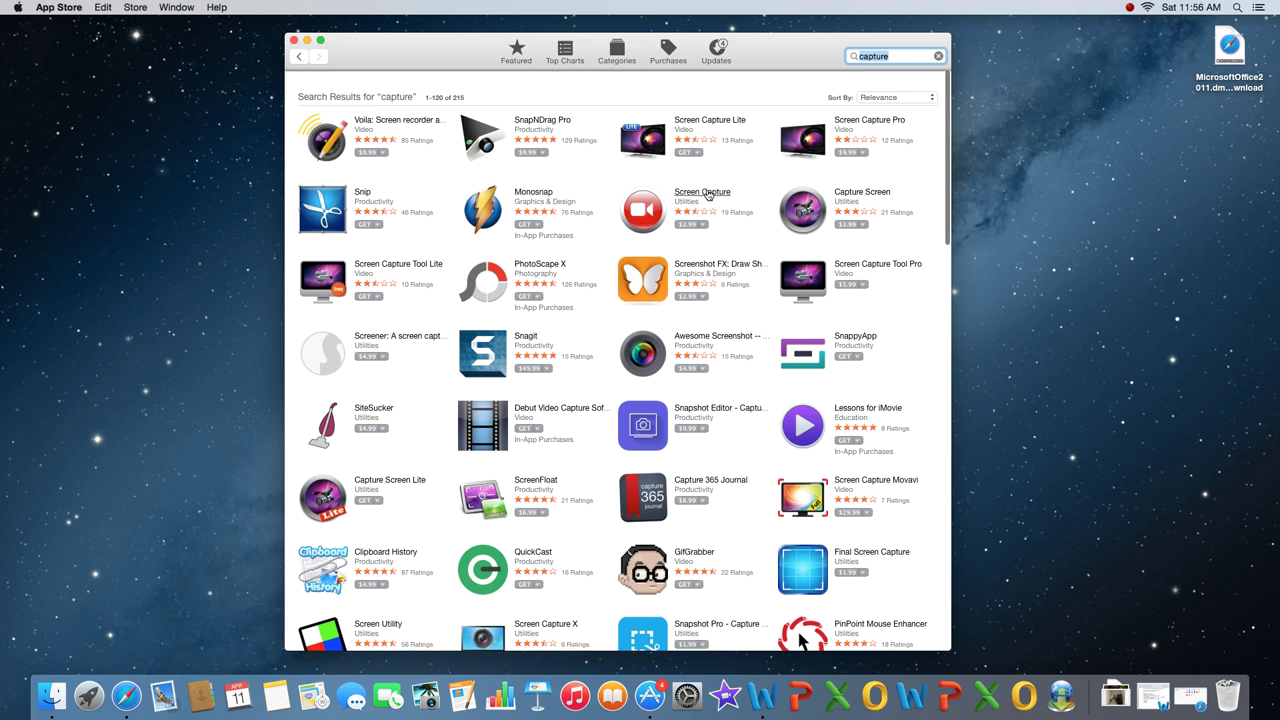
{"action": "scroll", "coordinate": [707, 193], "scroll_direction": "down", "scroll_amount": 8}
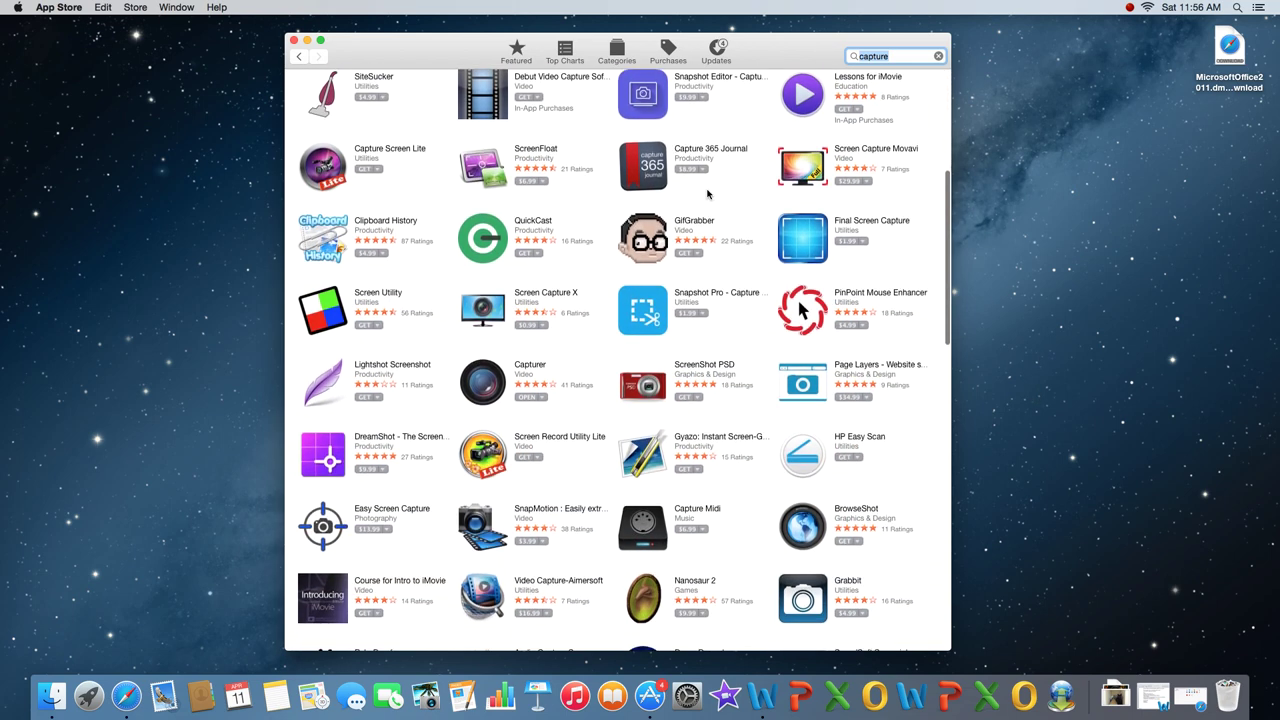
{"action": "left_click", "coordinate": [528, 364]}
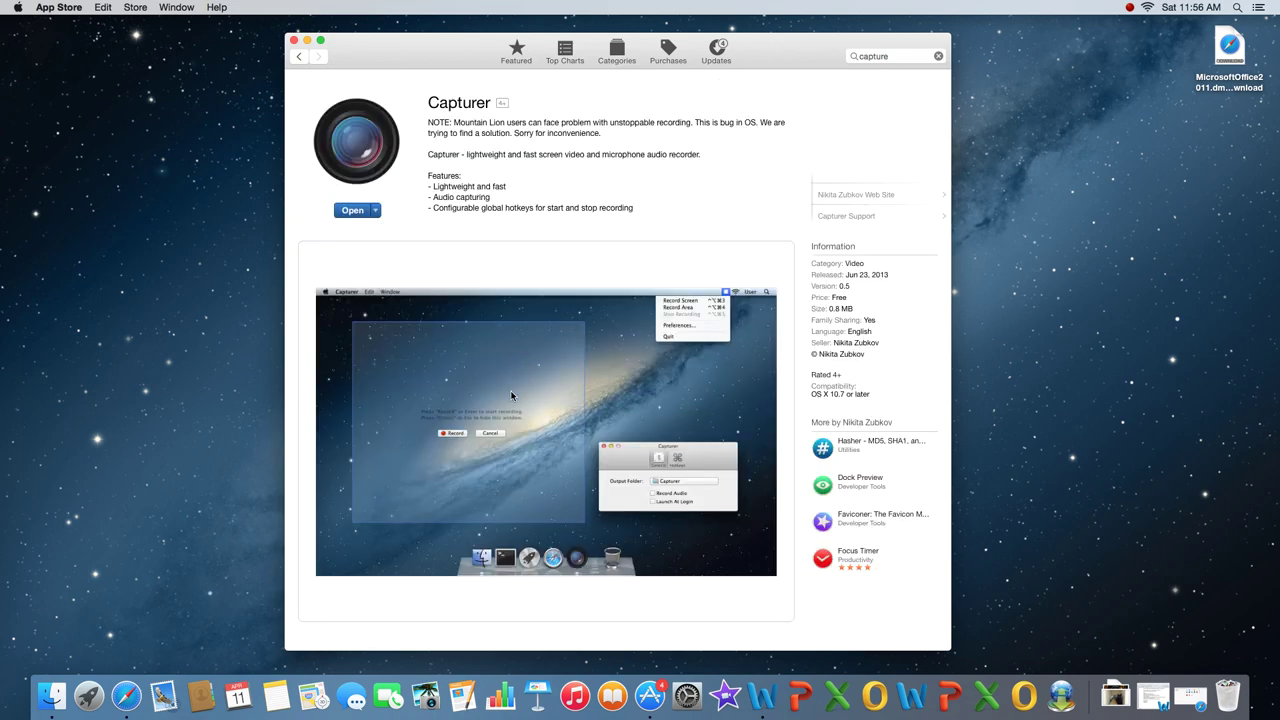
Examine Capturer's description, screenshot, customer ratings and reviews on its product page.
{"action": "scroll", "coordinate": [603, 393], "scroll_direction": "down", "scroll_amount": 20}
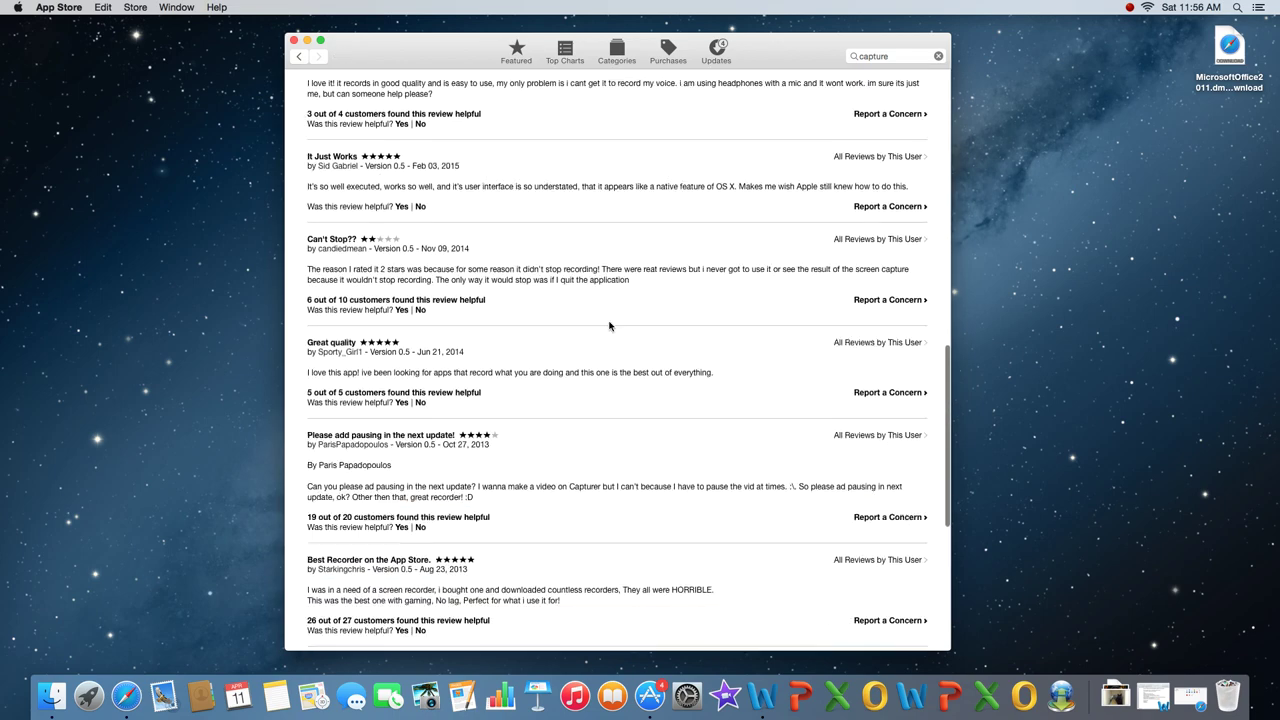
{"action": "scroll", "coordinate": [609, 325], "scroll_direction": "up", "scroll_amount": 10}
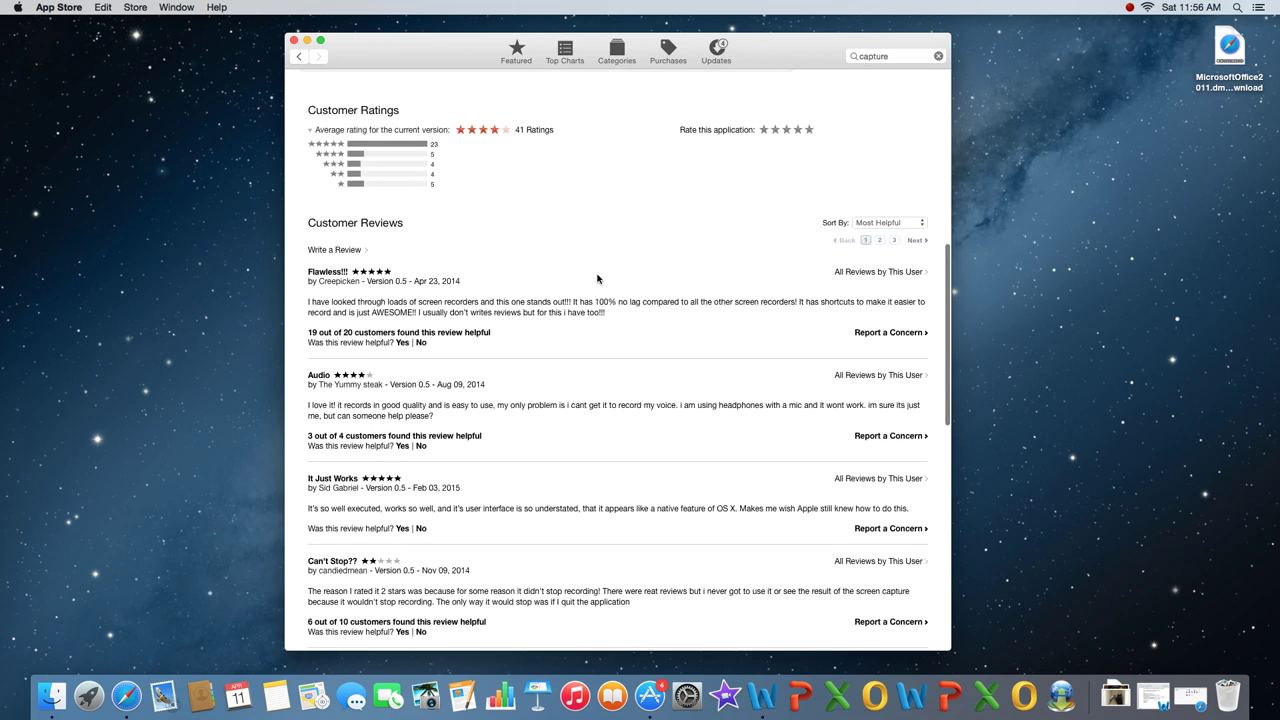
{"action": "scroll", "coordinate": [597, 278], "scroll_direction": "up", "scroll_amount": 10}
{"action": "scroll", "coordinate": [597, 278], "scroll_direction": "down", "scroll_amount": 3}
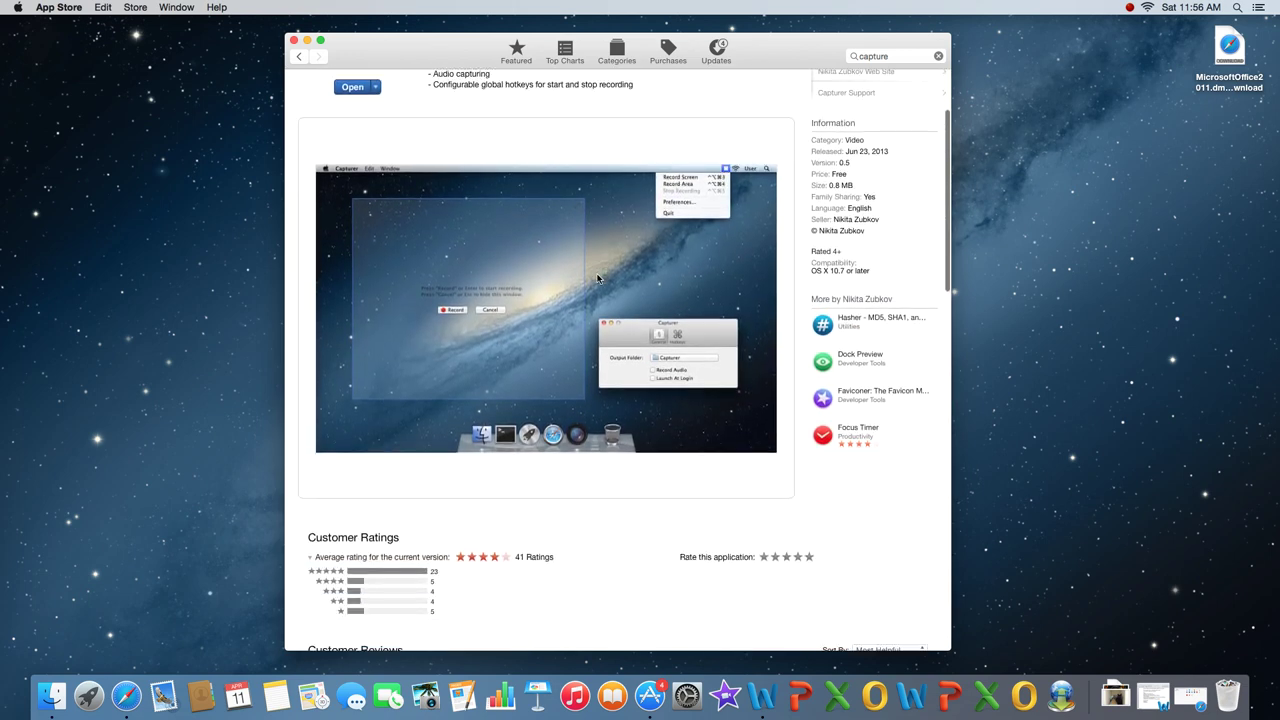
{"action": "scroll", "coordinate": [573, 393], "scroll_direction": "down", "scroll_amount": 2}
{"action": "scroll", "coordinate": [573, 393], "scroll_direction": "up", "scroll_amount": 5}
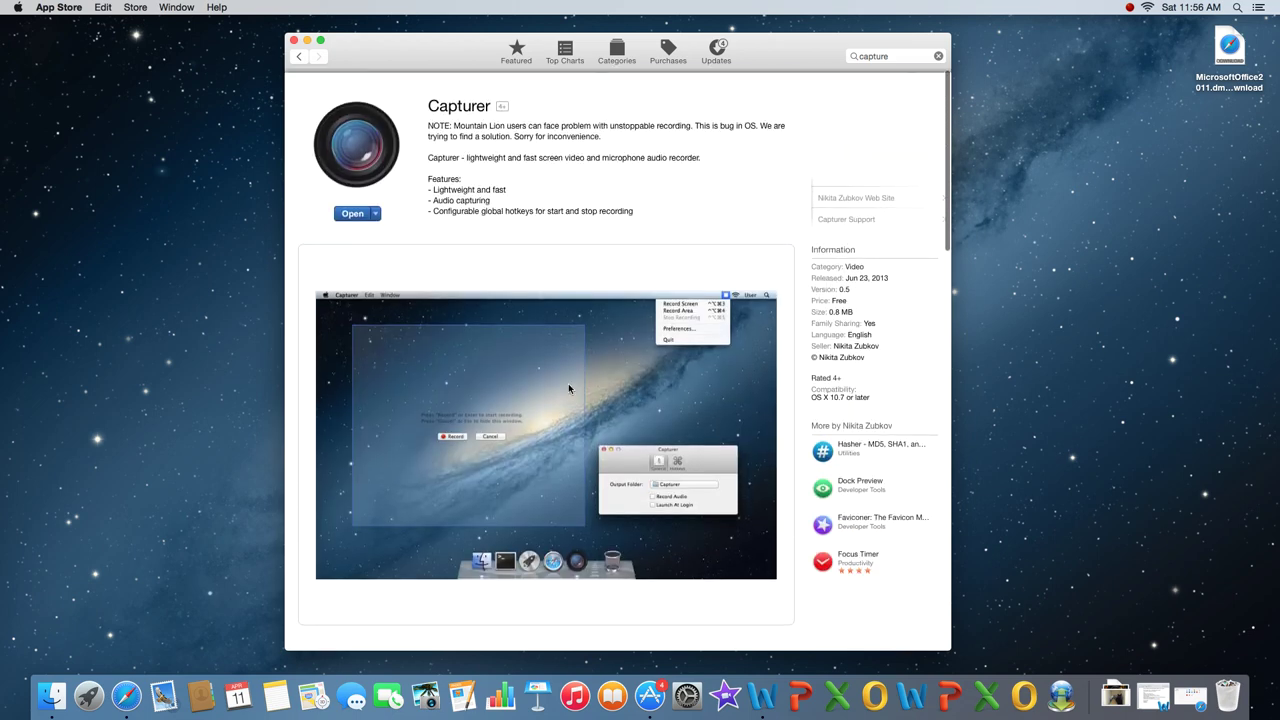
{"action": "scroll", "coordinate": [568, 388], "scroll_direction": "down", "scroll_amount": 2}
{"action": "scroll", "coordinate": [589, 246], "scroll_direction": "up", "scroll_amount": 2}
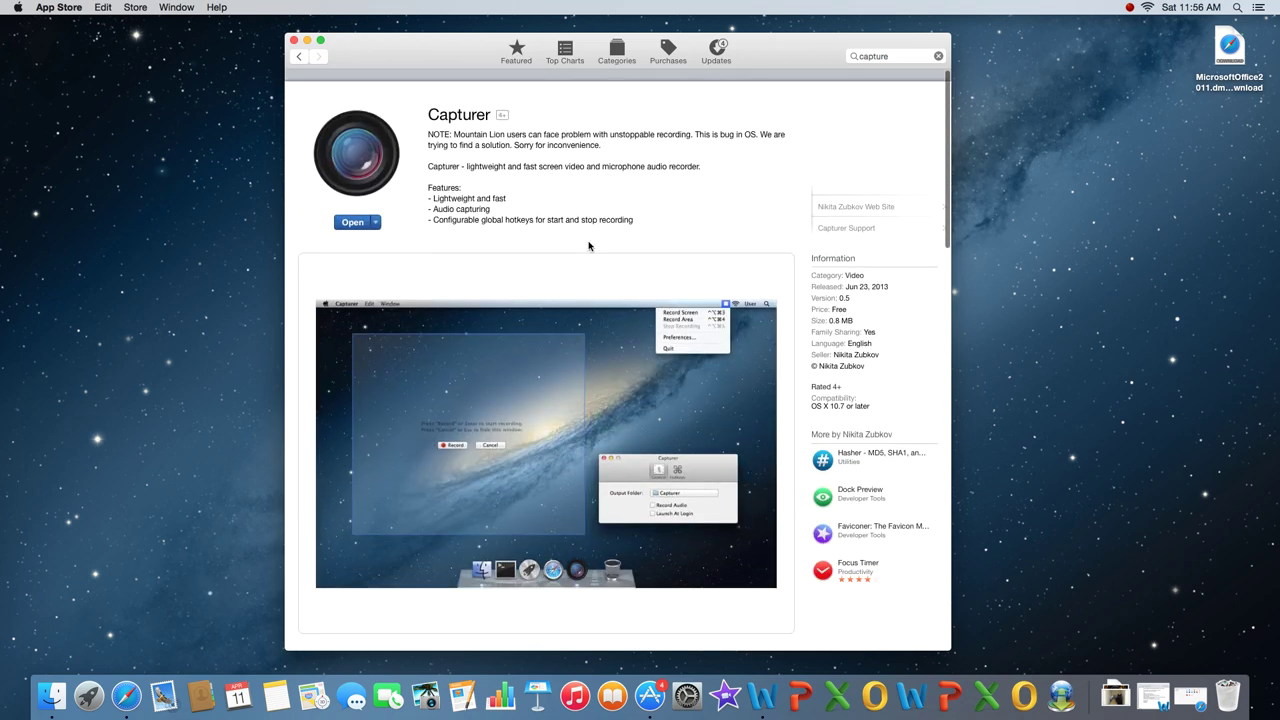
Launch Capturer from its product page and close the App Store window.
{"action": "left_click", "coordinate": [352, 211]}
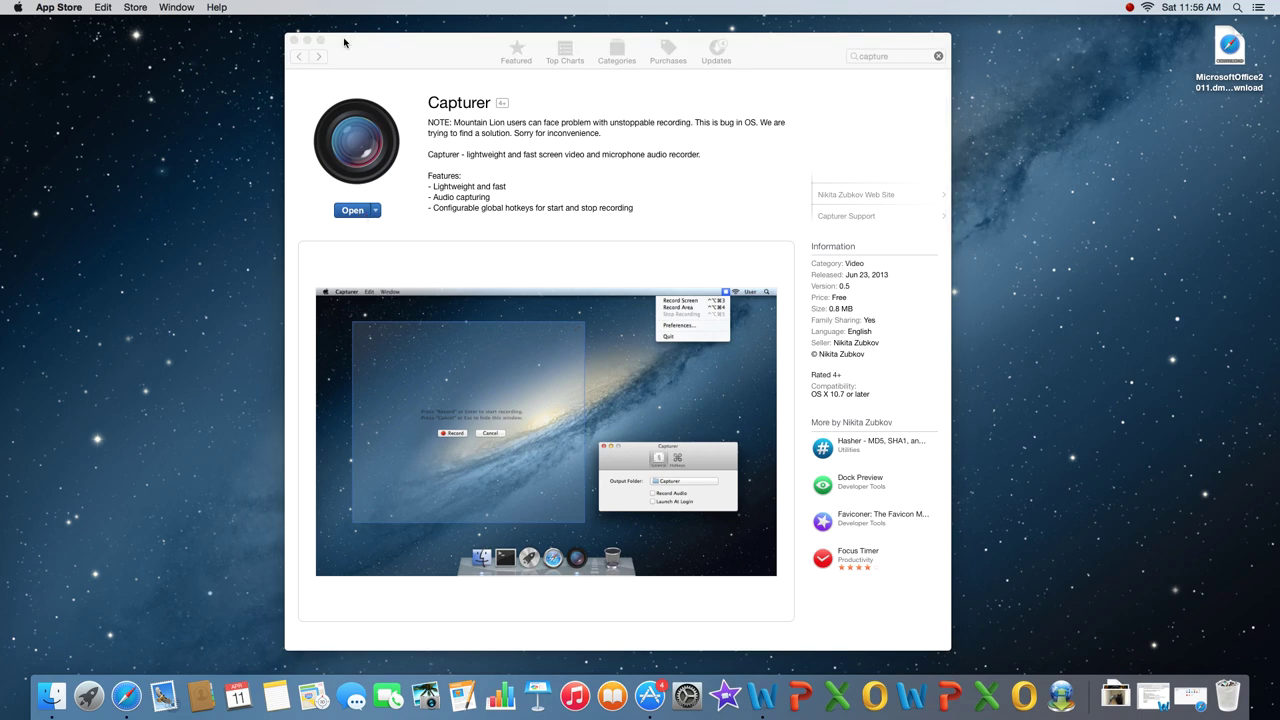
{"action": "left_click", "coordinate": [292, 41]}
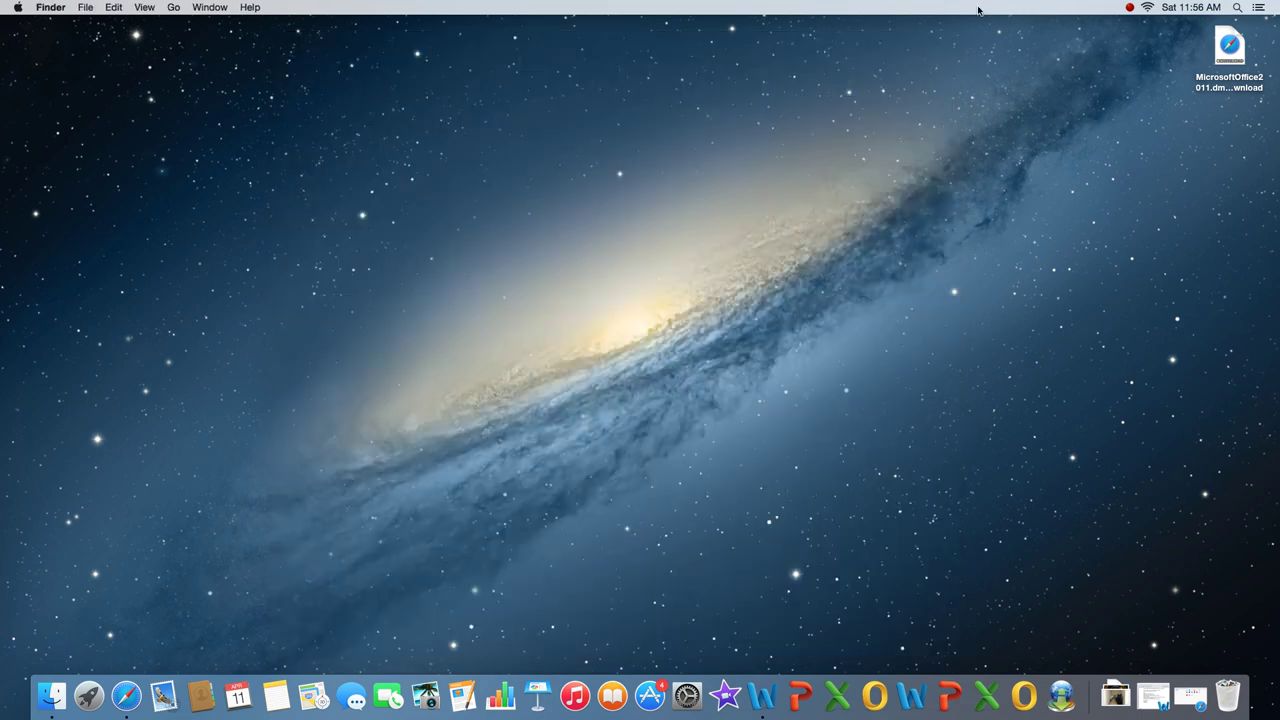
{"action": "left_click", "coordinate": [1129, 7]}
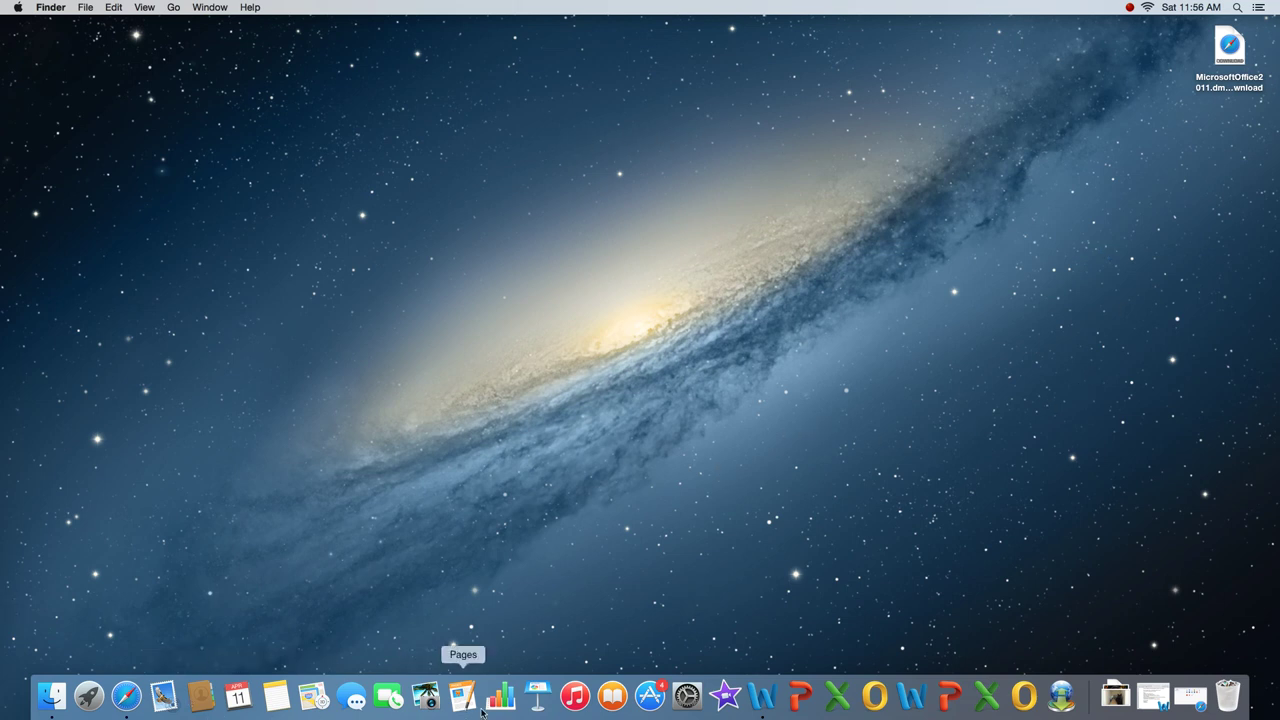
{"action": "left_click", "coordinate": [1190, 696]}
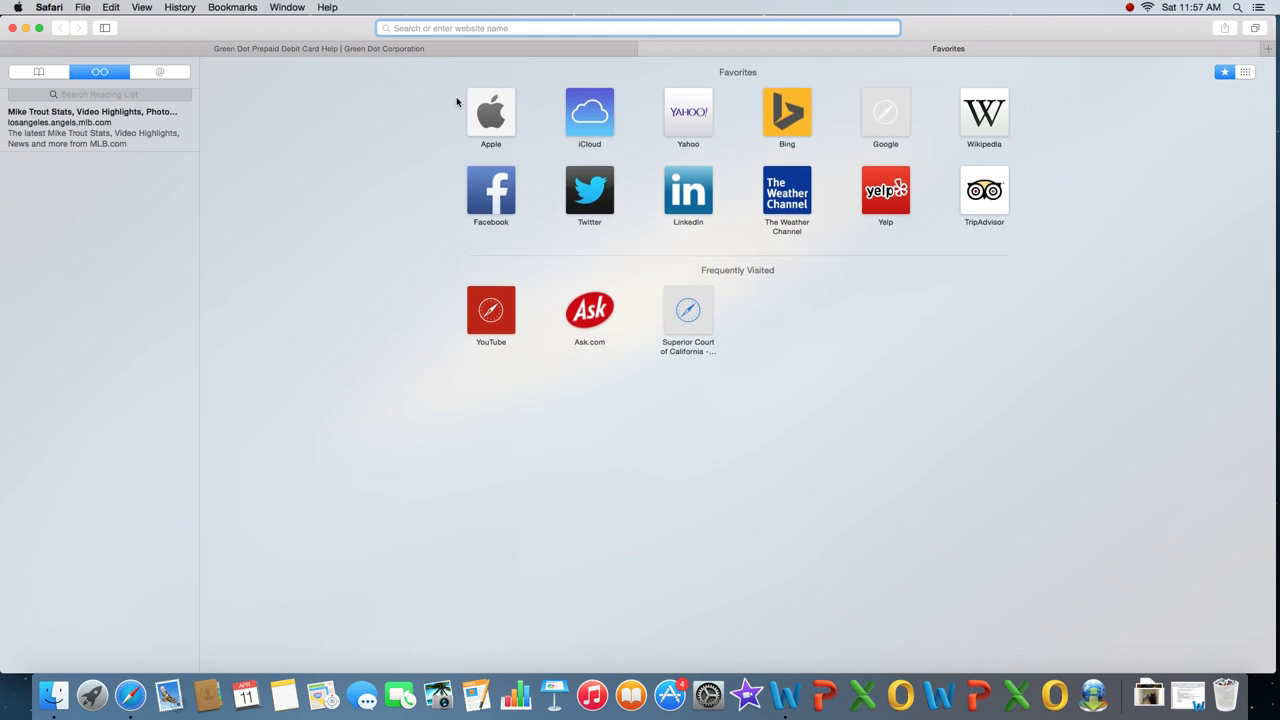
{"action": "left_click", "coordinate": [25, 27]}
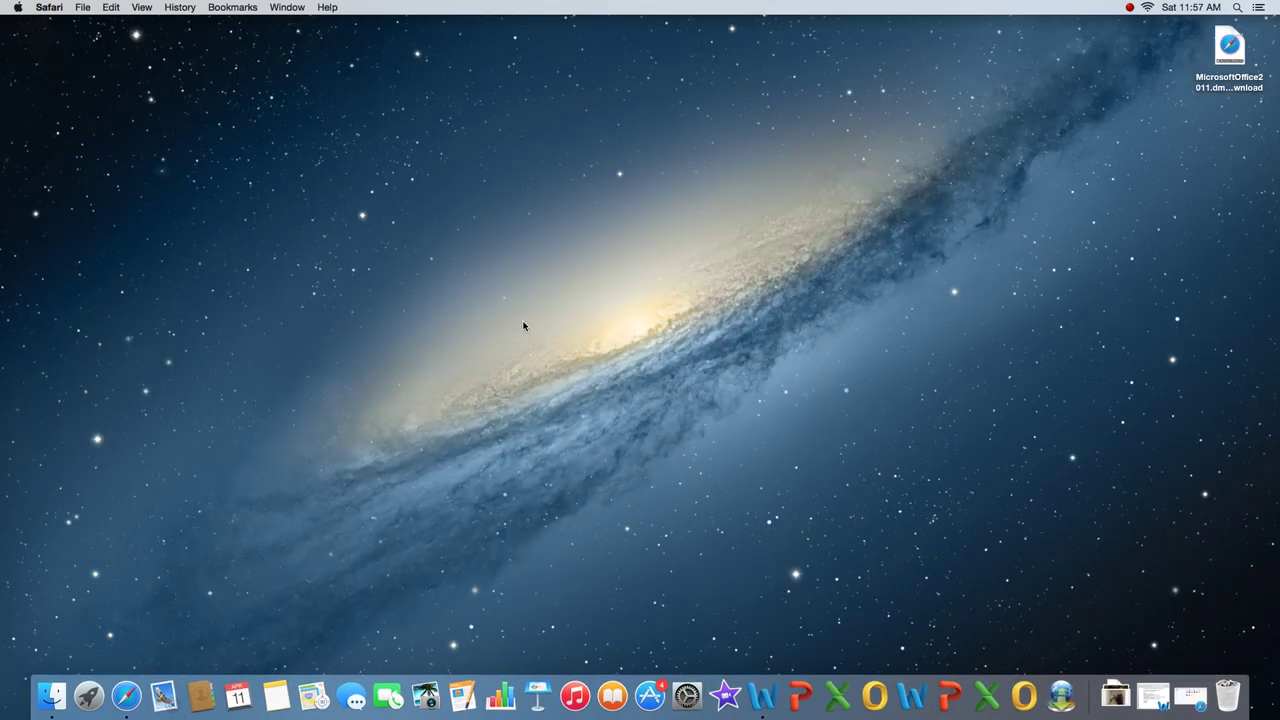
Switch to iMovie and look through its content library, including Transitions, Titles, Maps & Backgrounds, iTunes and Sound Effects.
{"action": "left_click", "coordinate": [725, 692]}
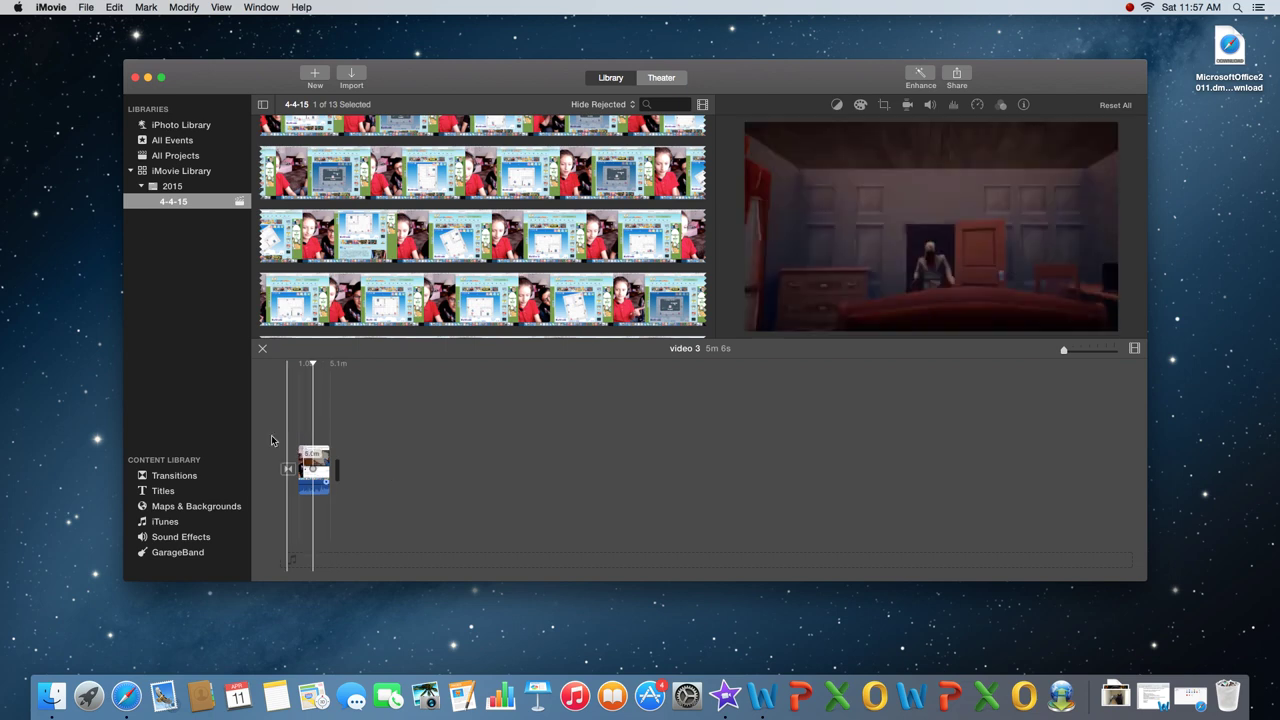
{"action": "left_click", "coordinate": [186, 477]}
{"action": "left_click", "coordinate": [187, 491]}
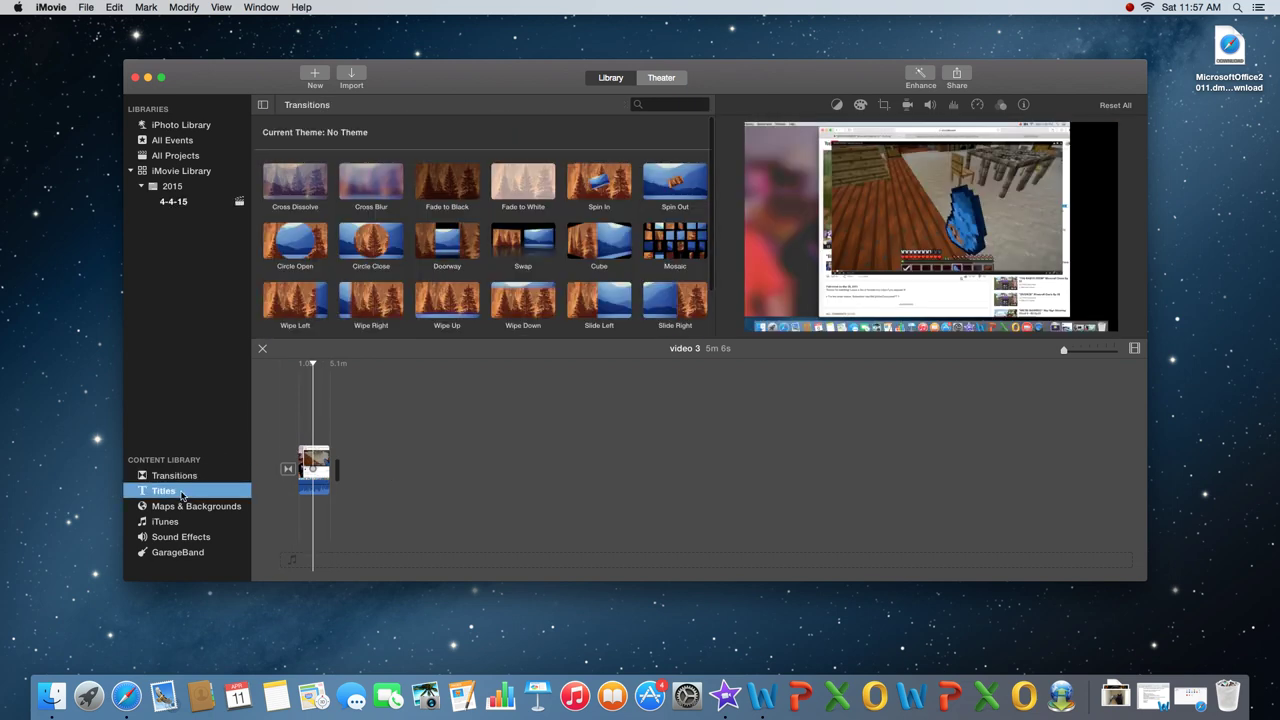
{"action": "left_click", "coordinate": [175, 506]}
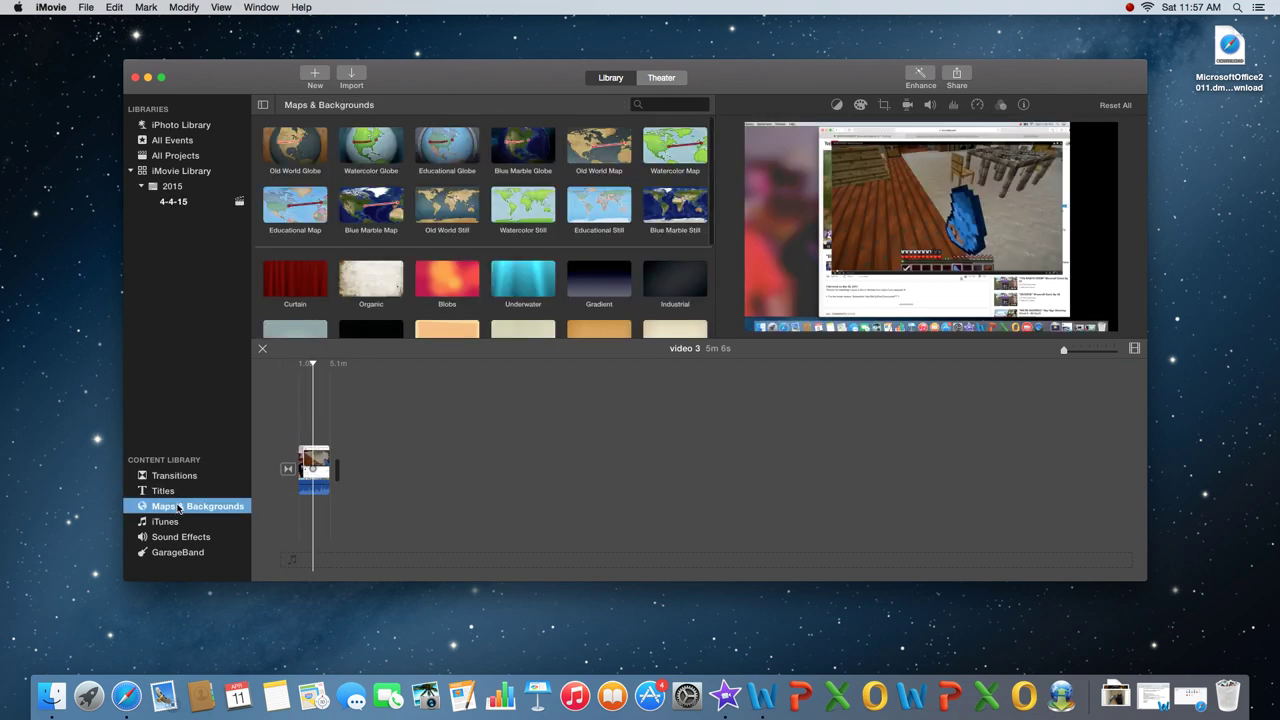
{"action": "left_click", "coordinate": [182, 554]}
{"action": "left_click", "coordinate": [165, 521]}
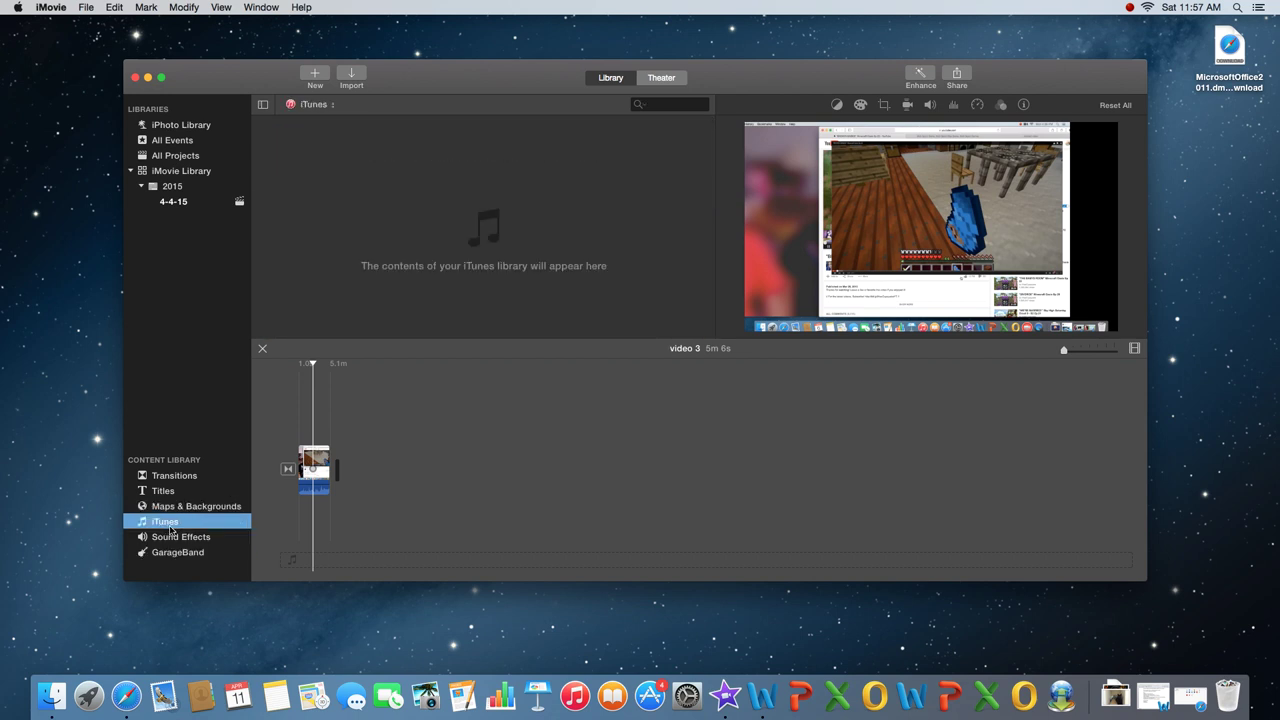
{"action": "left_click", "coordinate": [165, 536]}
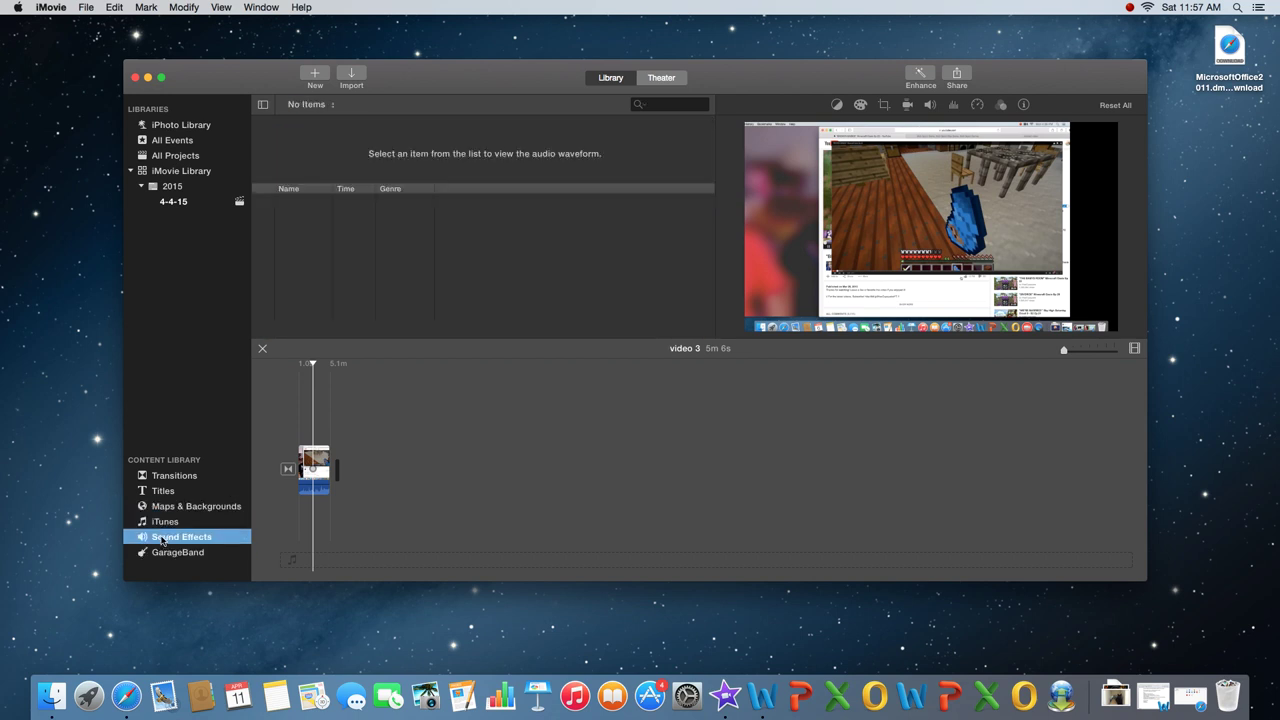
{"action": "left_click", "coordinate": [195, 491]}
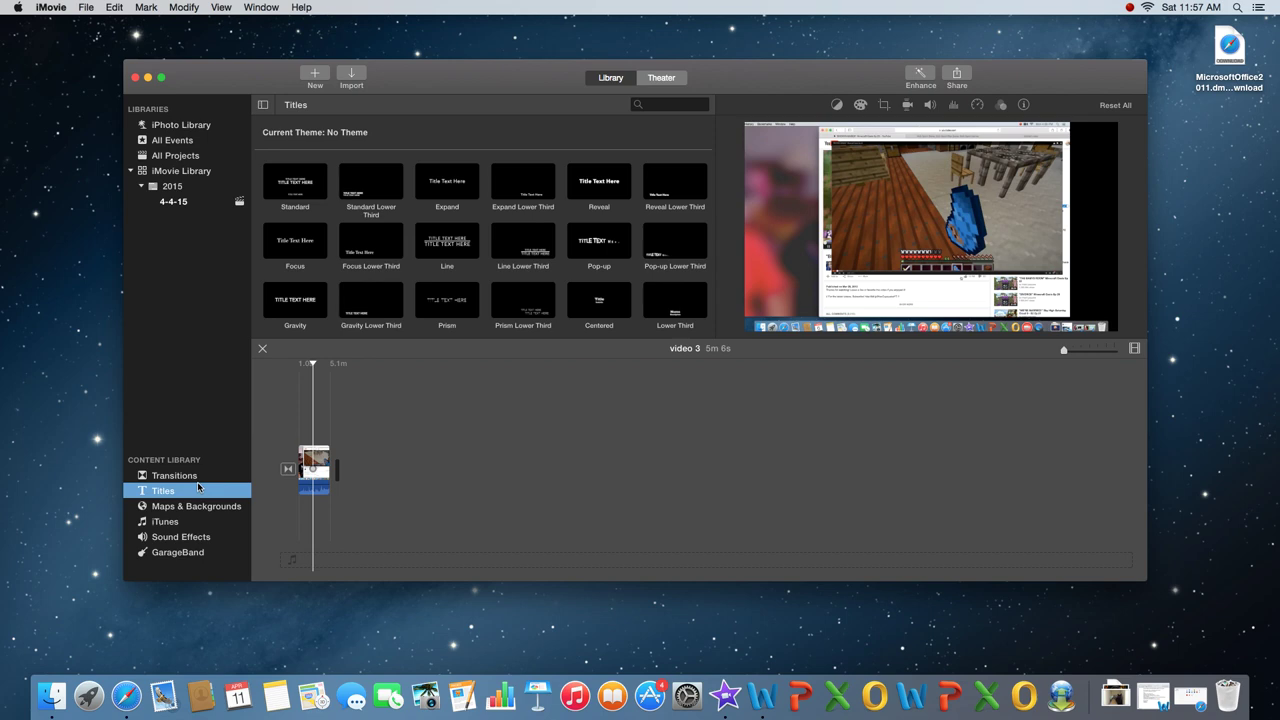
{"action": "left_click", "coordinate": [210, 481]}
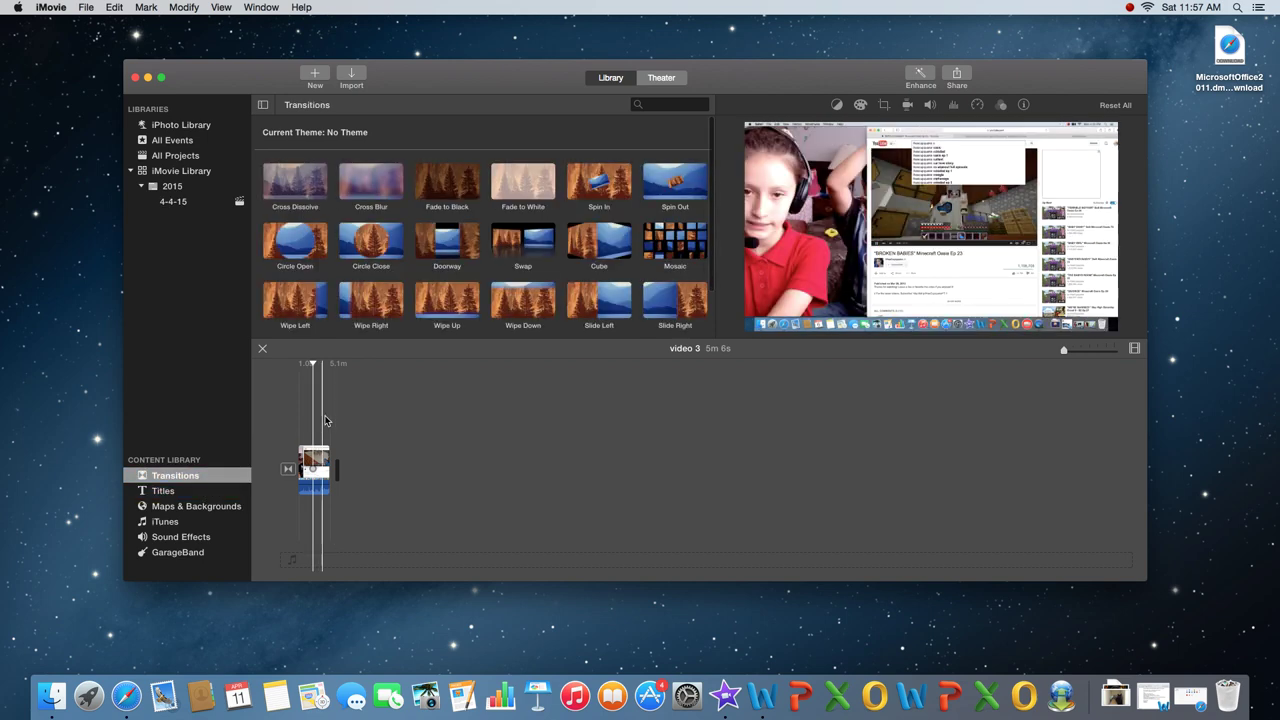
Start sharing the project to YouTube, title it "edout" and append "ftmkjhs" to the description.
{"action": "left_click", "coordinate": [957, 77]}
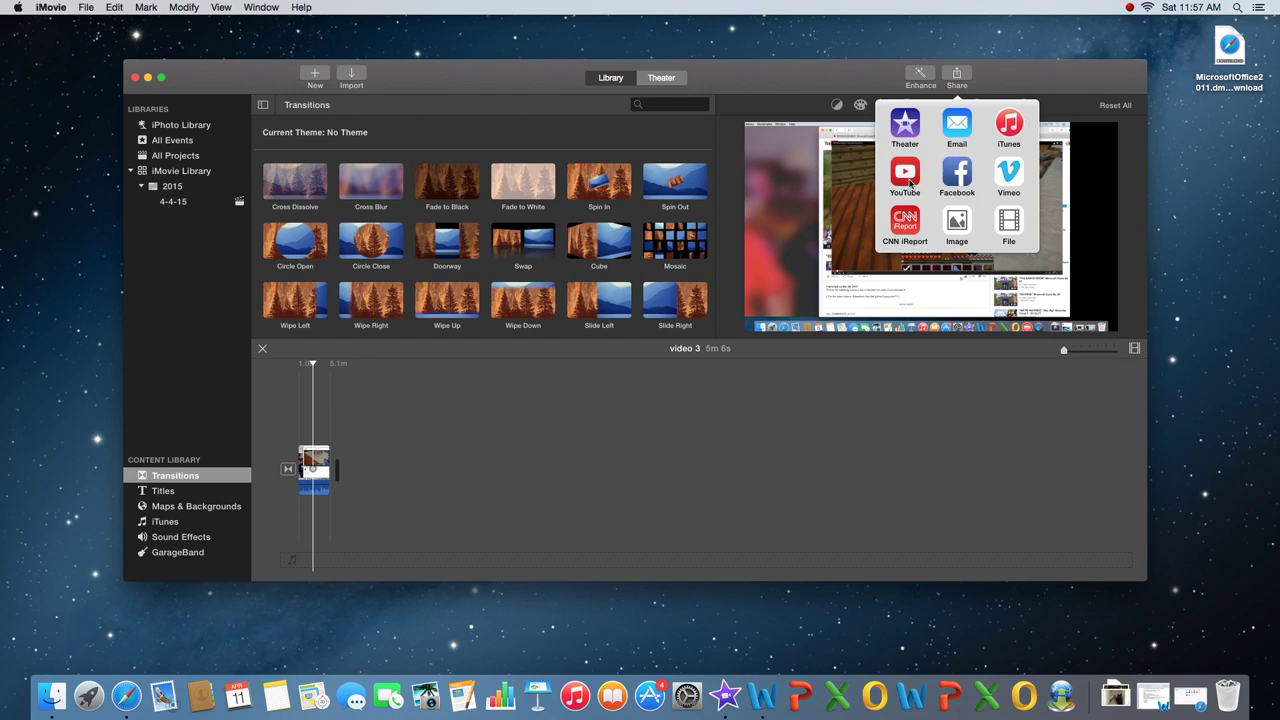
{"action": "left_click", "coordinate": [914, 178]}
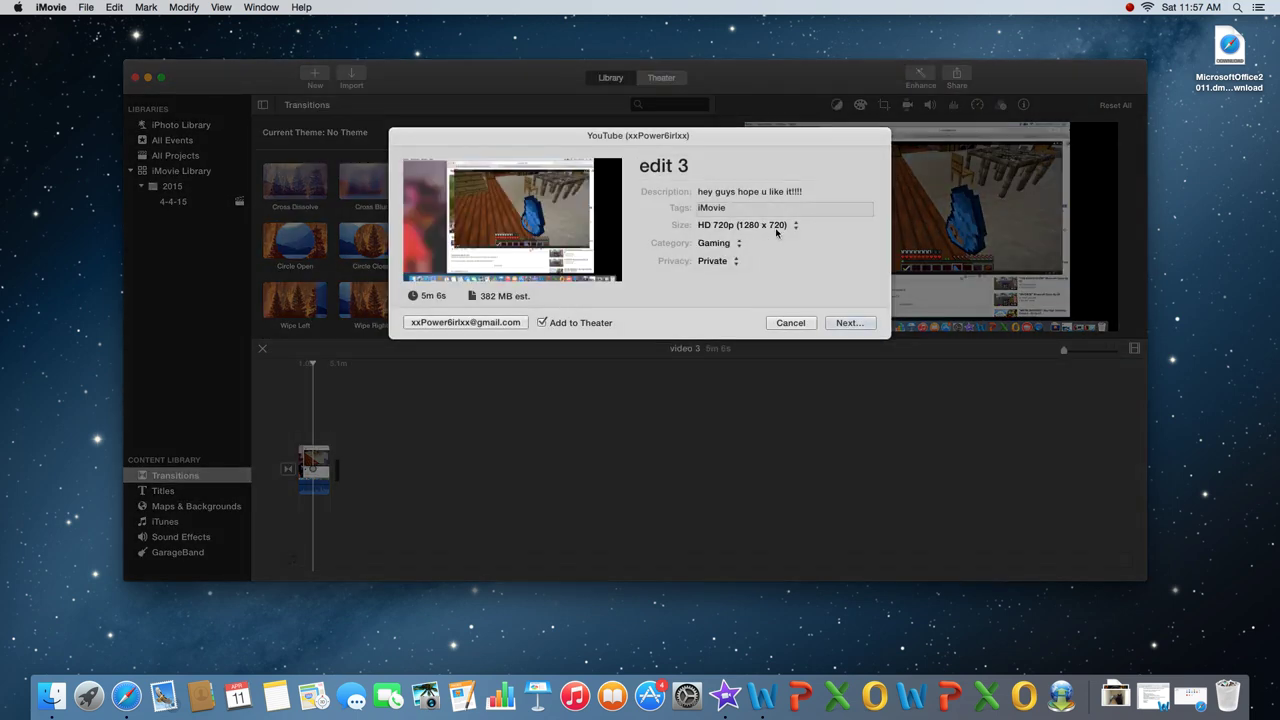
{"action": "left_click", "coordinate": [694, 172]}
{"action": "key", "text": "BackSpace"}
{"action": "key", "text": "BackSpace"}
{"action": "key", "text": "BackSpace"}
{"action": "key", "text": "BackSpace"}
{"action": "key", "text": "BackSpace"}
{"action": "key", "text": "BackSpace"}
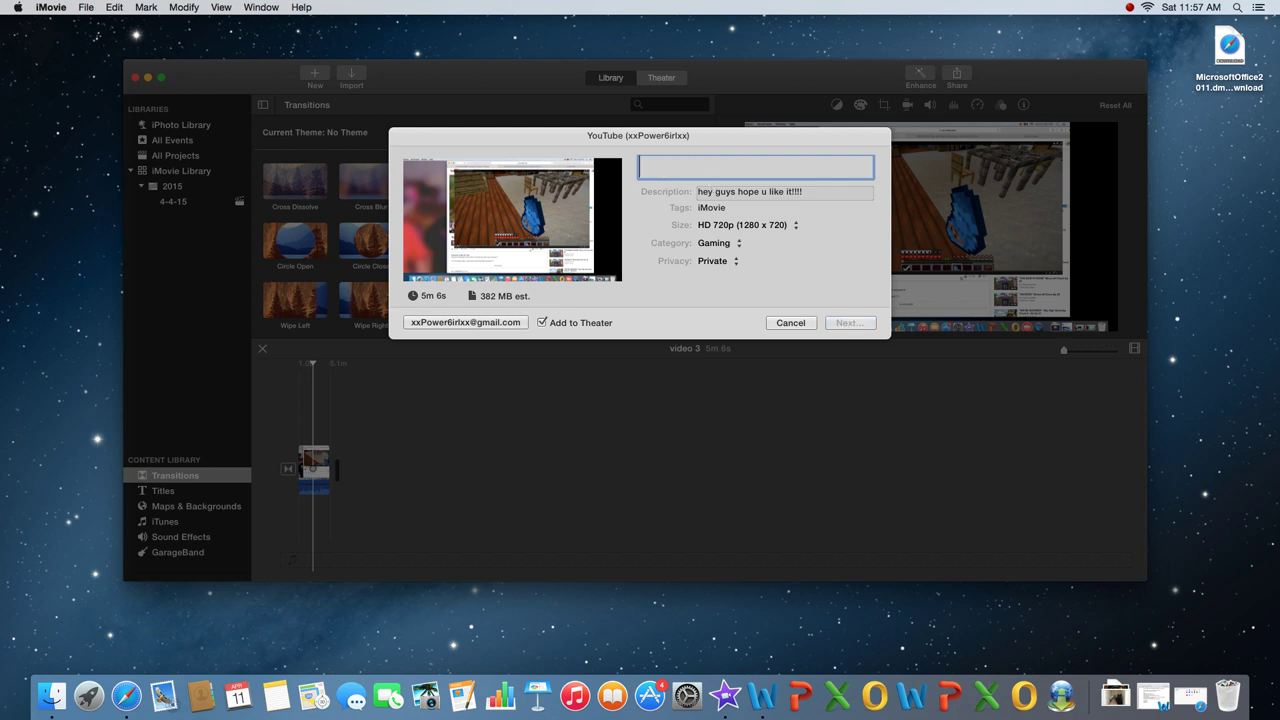
{"action": "type", "text": "edout"}
{"action": "key", "text": "Tab"}
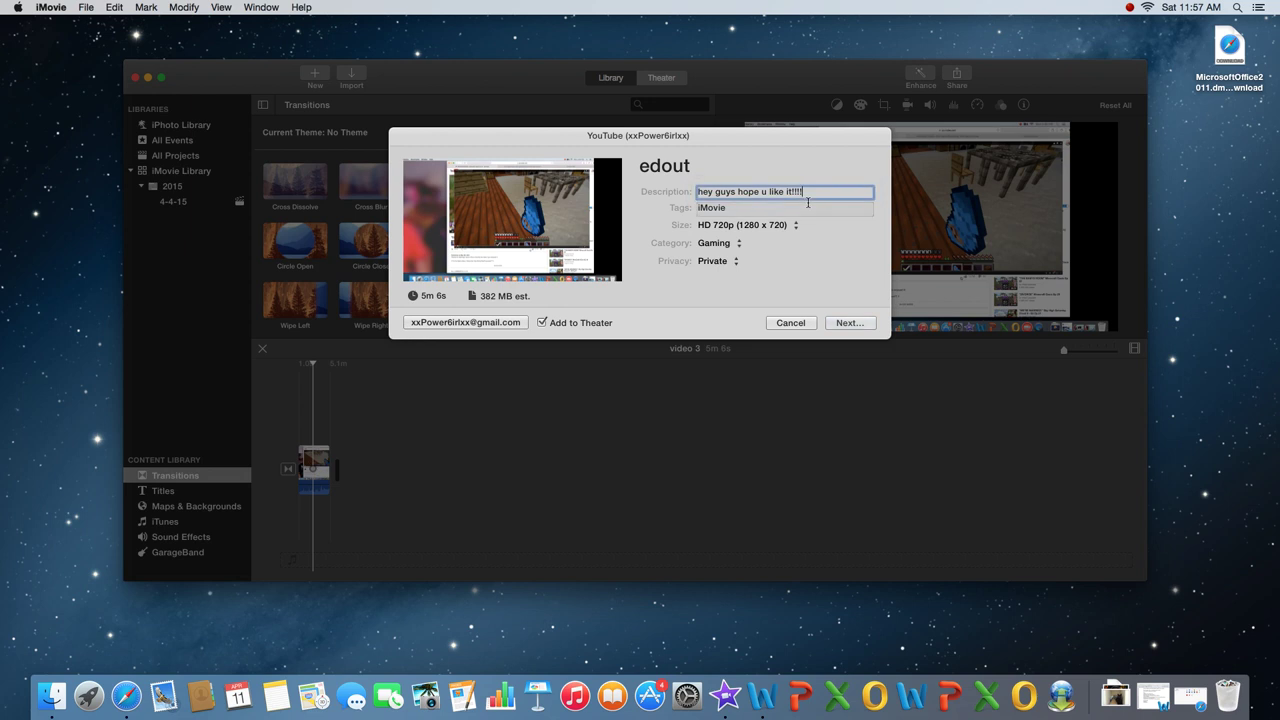
{"action": "type", "text": "ftmkjhs"}
{"action": "left_click", "coordinate": [770, 213]}
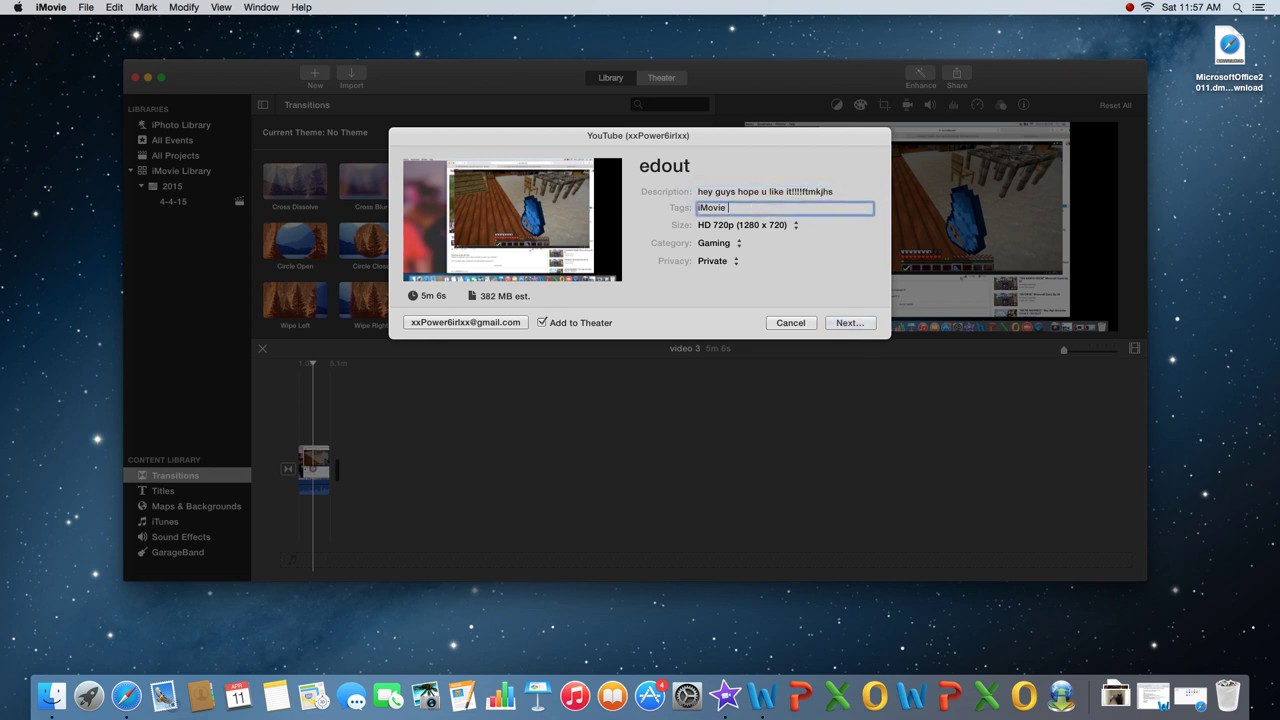
Set the YouTube share to HD 1080p (1920 x 1080), category Pets & Animals and privacy Private, and cancel the share.
{"action": "left_click", "coordinate": [796, 229]}
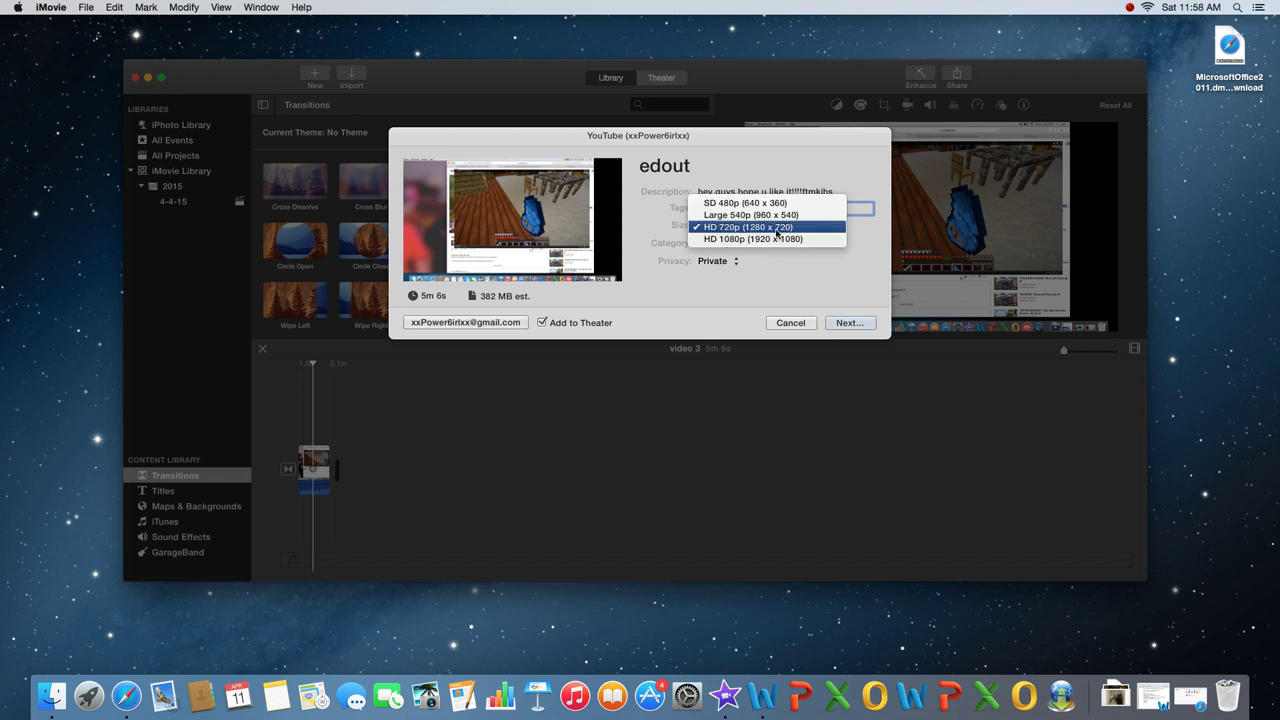
{"action": "left_click", "coordinate": [774, 239]}
{"action": "left_click", "coordinate": [772, 245]}
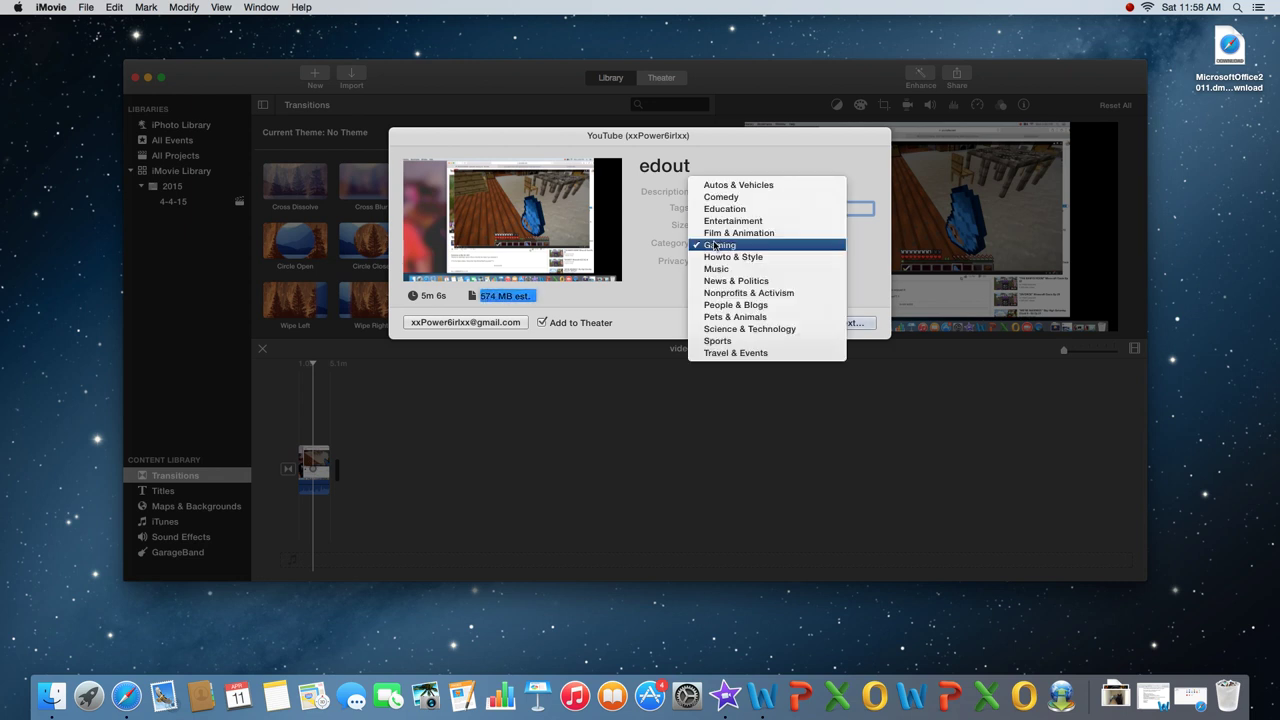
{"action": "left_click", "coordinate": [772, 245]}
{"action": "left_click", "coordinate": [760, 245]}
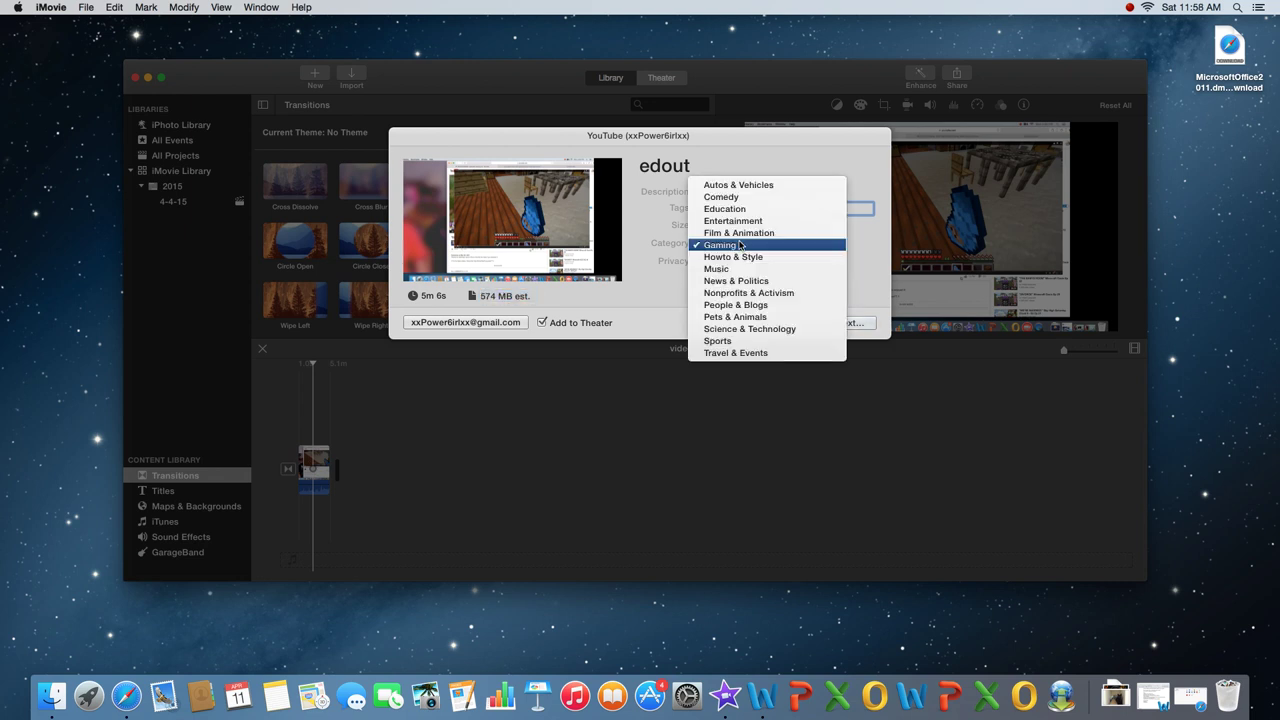
{"action": "left_click", "coordinate": [722, 316]}
{"action": "left_click", "coordinate": [720, 264]}
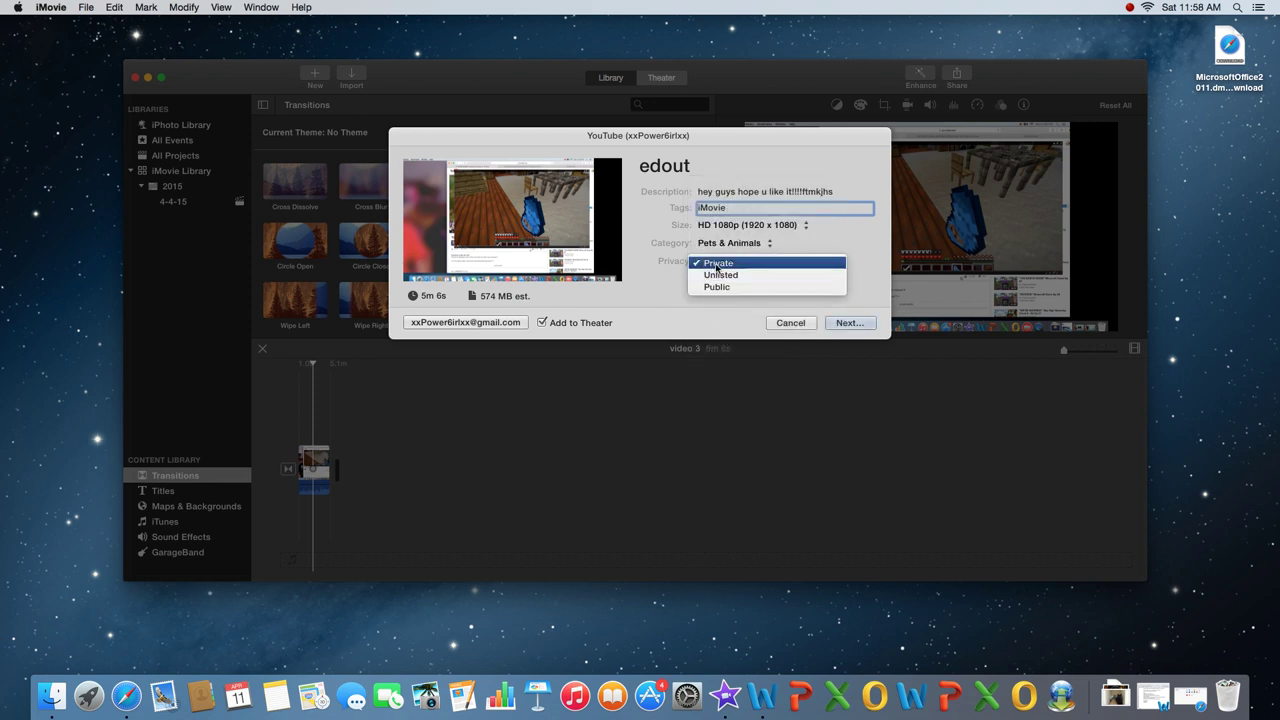
{"action": "left_click", "coordinate": [720, 263]}
{"action": "left_click", "coordinate": [781, 322]}
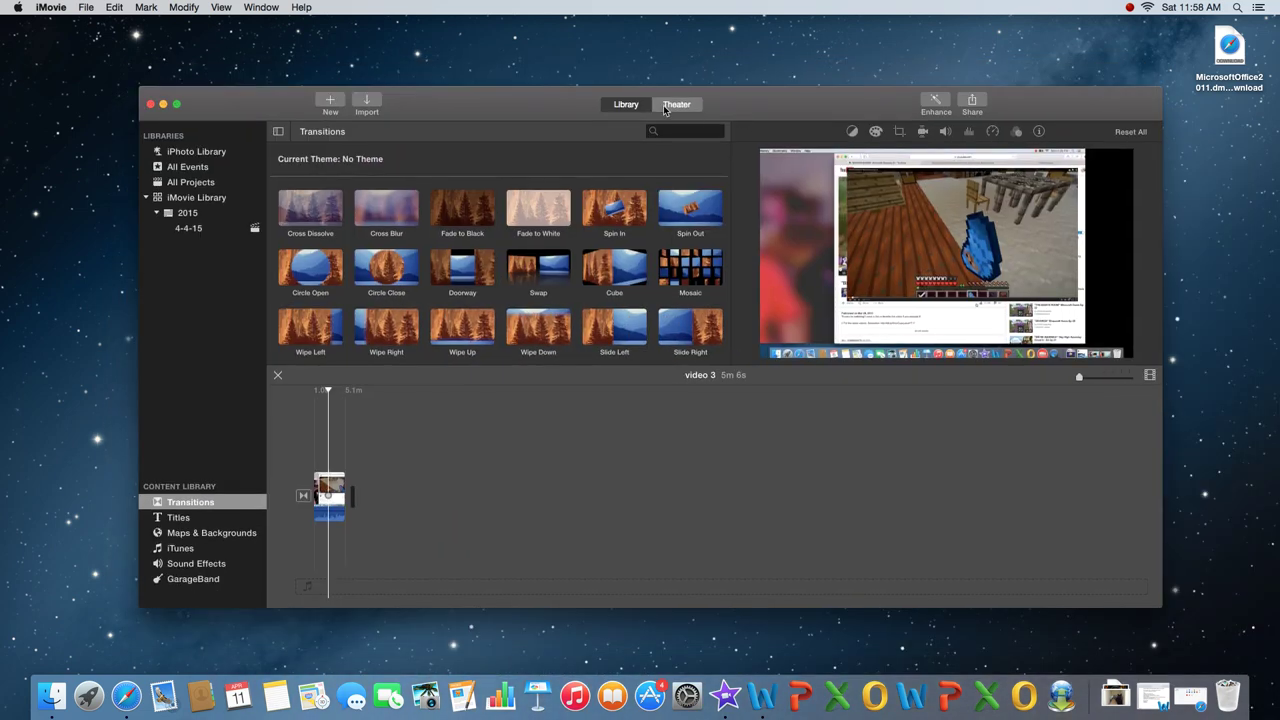
View the shared movies in iMovie's Theater and close the iMovie window.
{"action": "left_click", "coordinate": [676, 105]}
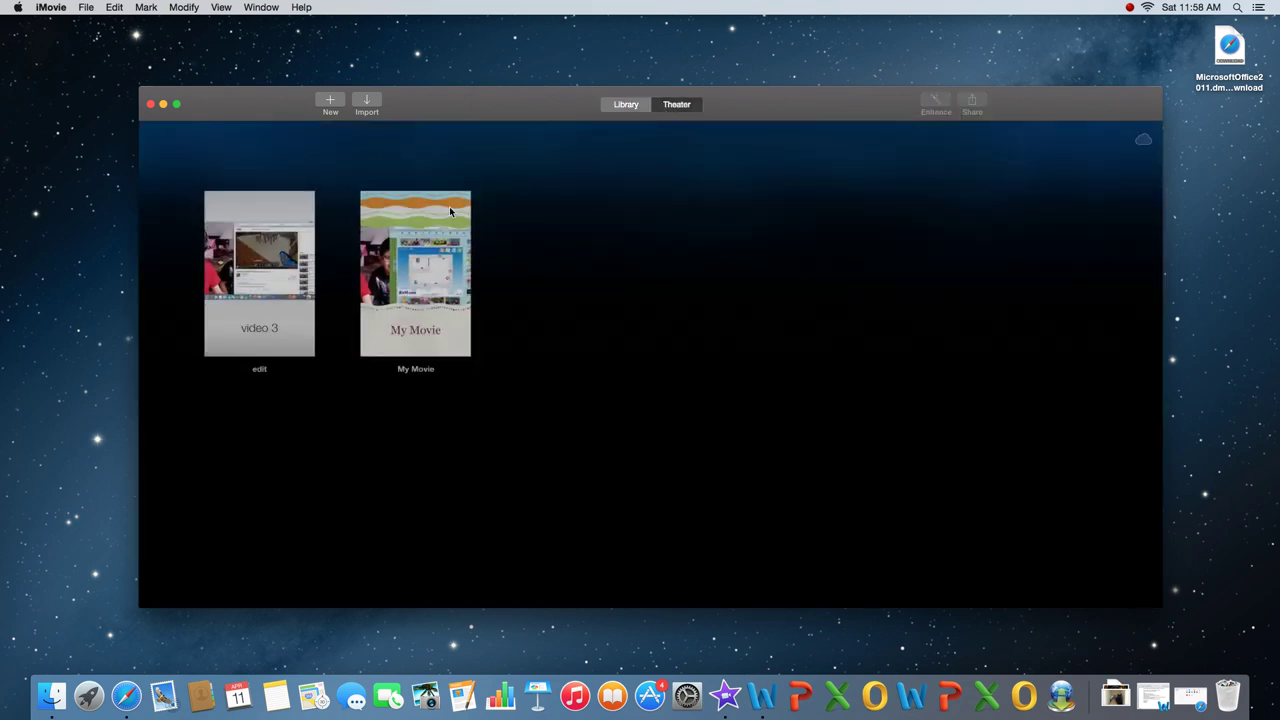
{"action": "left_click", "coordinate": [150, 104]}
Switch to Safari, go to YouTube and open the Videos page of the signed-in channel.
{"action": "left_click", "coordinate": [1190, 696]}
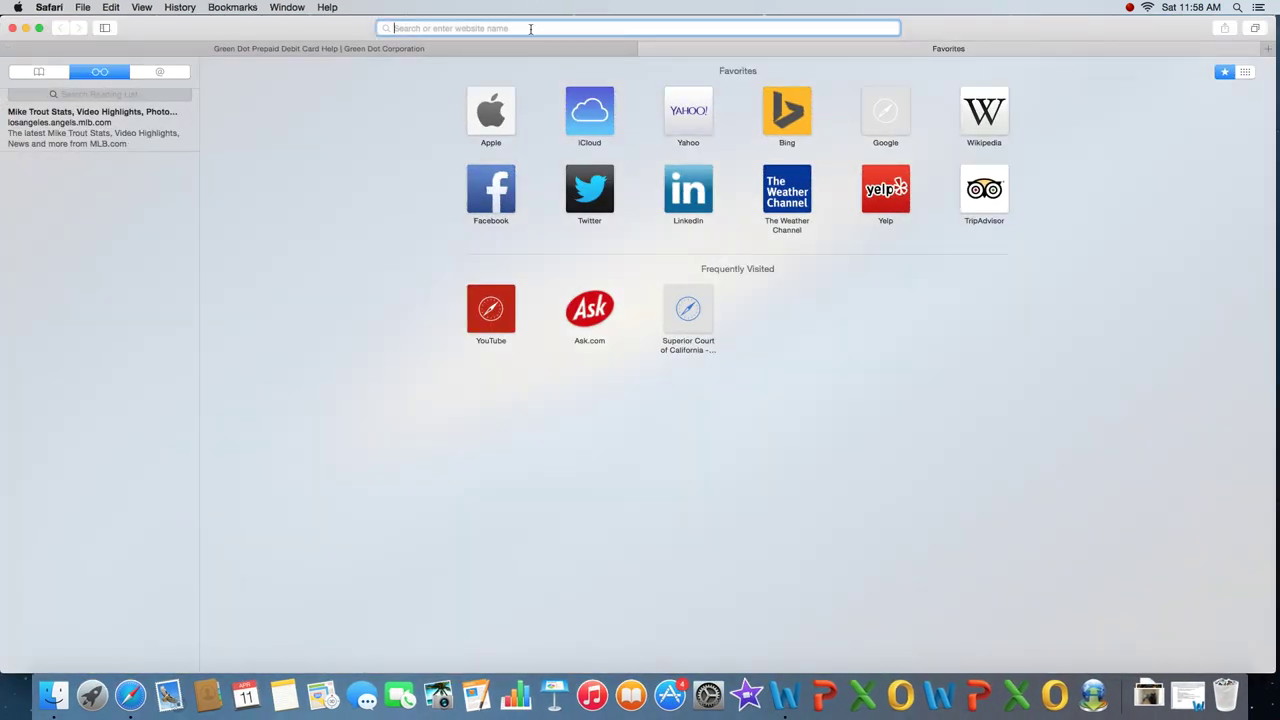
{"action": "left_click", "coordinate": [506, 314]}
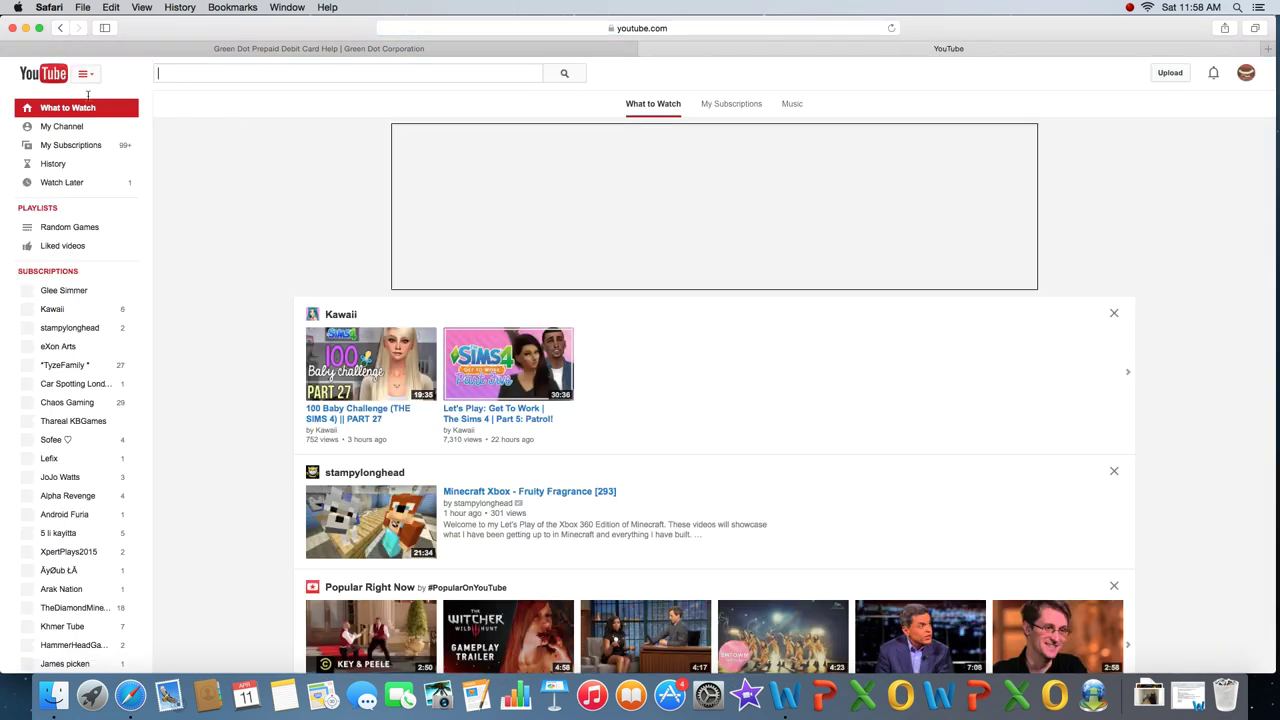
{"action": "left_click", "coordinate": [66, 126]}
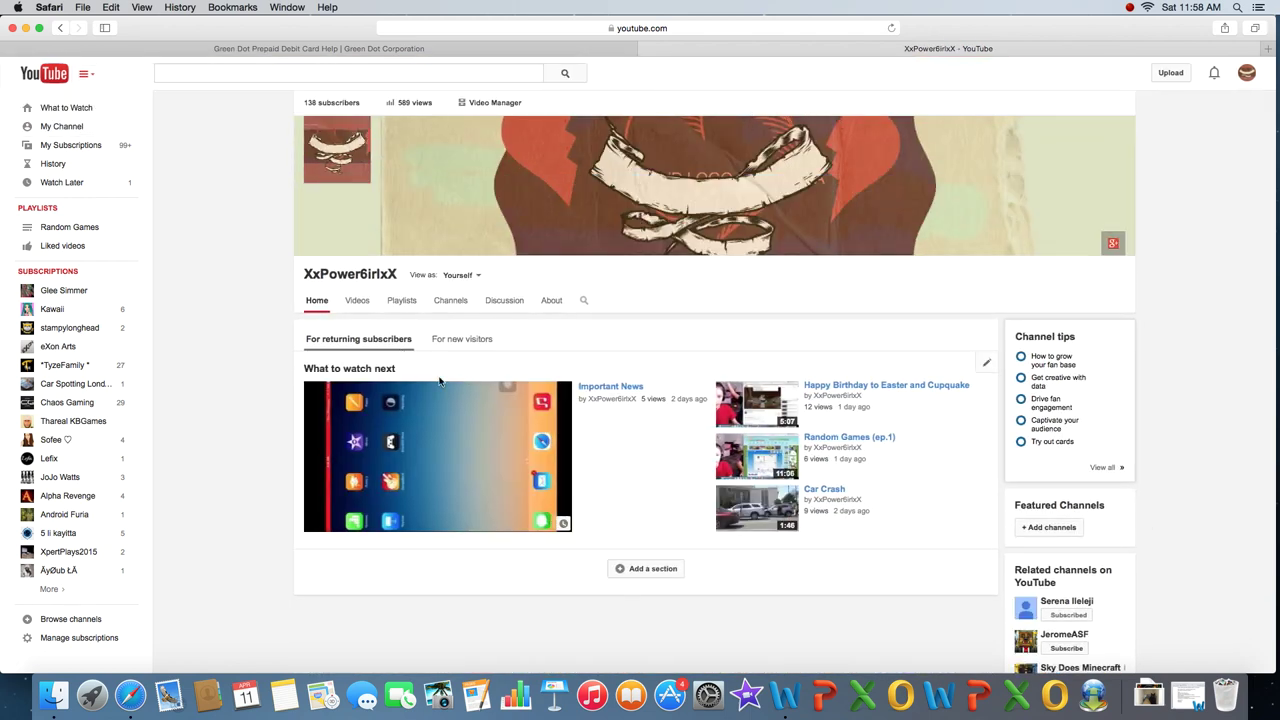
{"action": "left_click", "coordinate": [369, 309]}
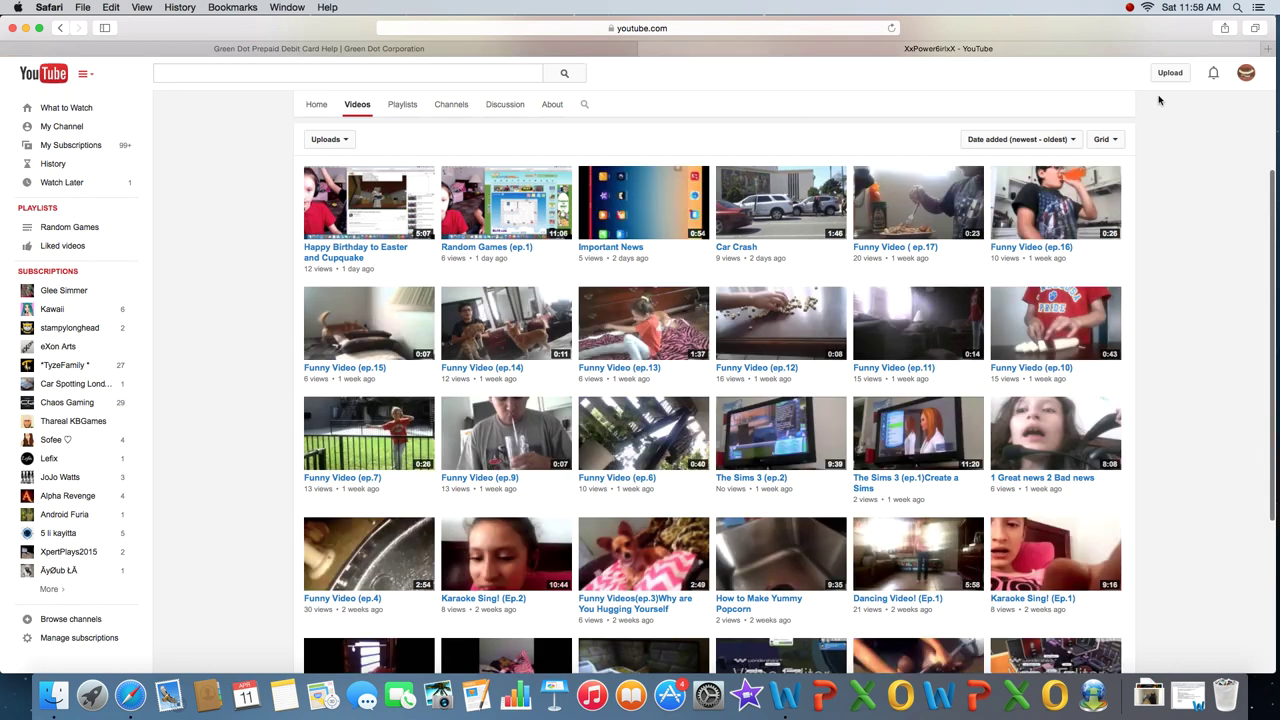
Go to YouTube's upload page and open the Video Editor from there.
{"action": "left_click", "coordinate": [1169, 77]}
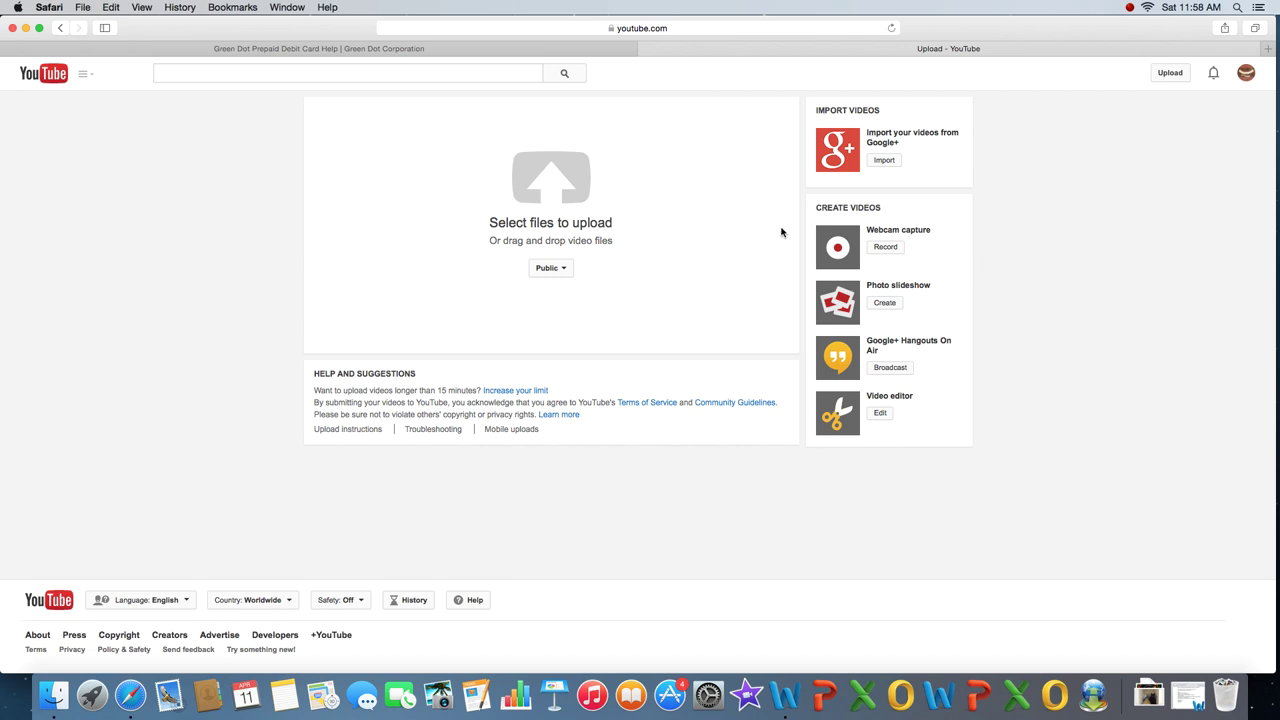
{"action": "left_click", "coordinate": [63, 28]}
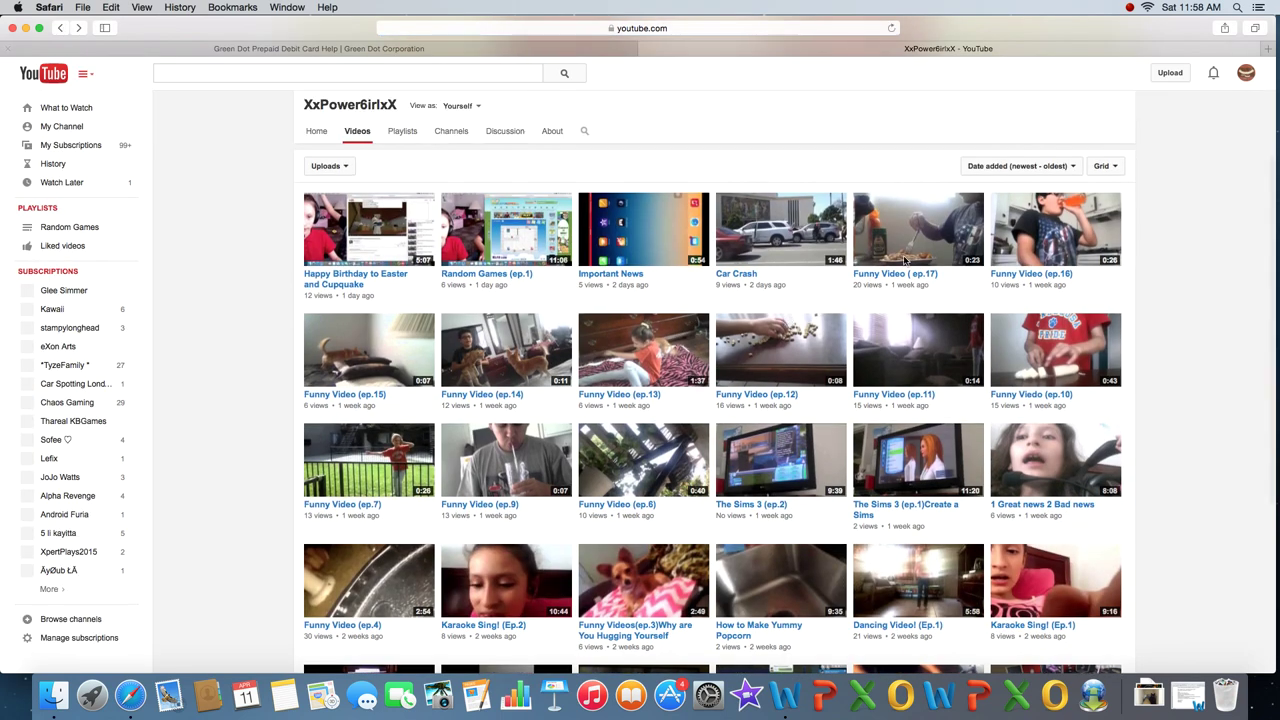
{"action": "left_click", "coordinate": [1172, 73]}
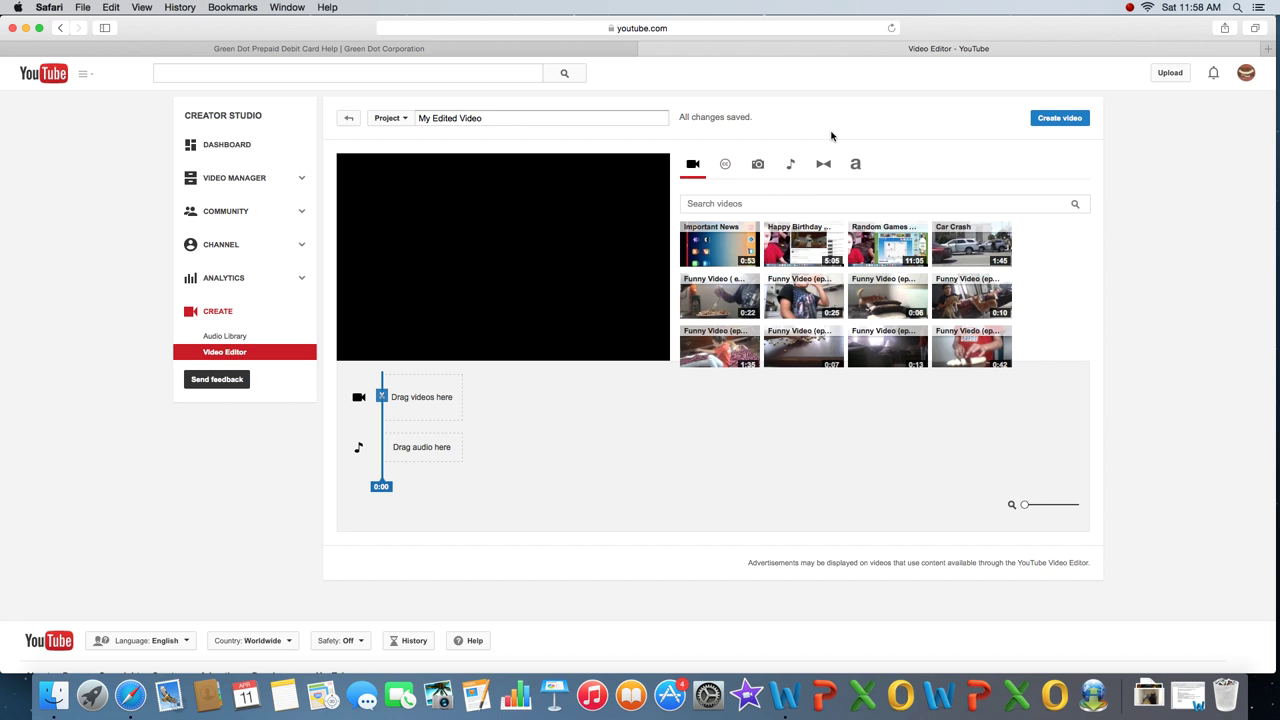
Add the "Important News" clip to the Video Editor timeline, followed by the 0:42 "Funny Viedo" clip.
{"action": "left_click_drag", "start_coordinate": [715, 245], "coordinate": [430, 397]}
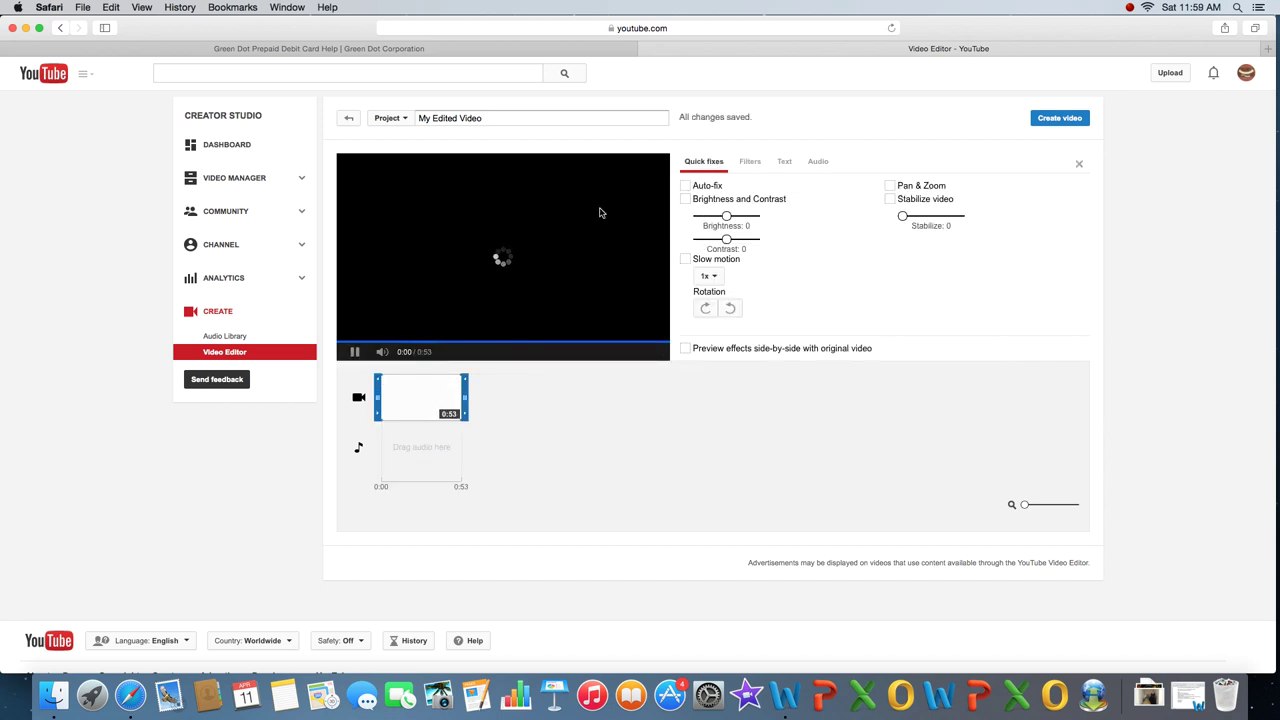
{"action": "left_click", "coordinate": [520, 425]}
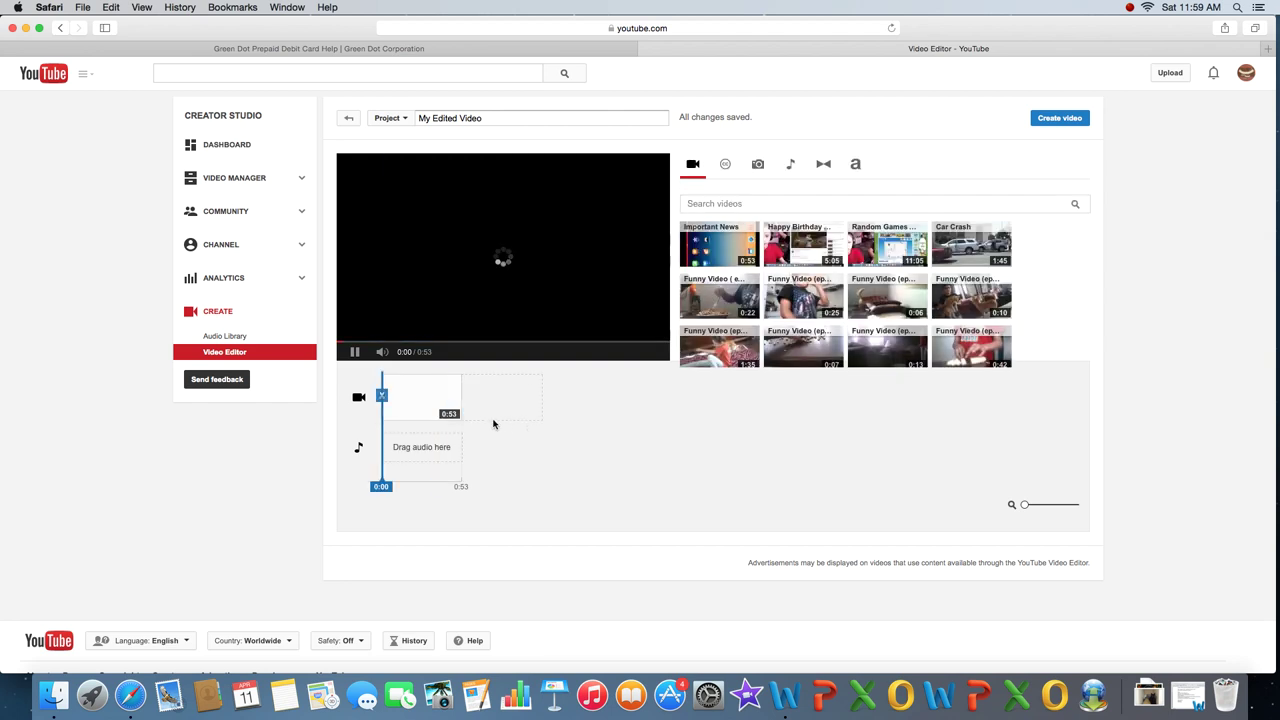
{"action": "scroll", "coordinate": [890, 318], "scroll_direction": "down", "scroll_amount": 1}
{"action": "left_click_drag", "start_coordinate": [965, 322], "coordinate": [482, 390]}
Move the timeline playhead to 0:23 and on to 0:36 within the "Important News" clip.
{"action": "left_click", "coordinate": [419, 446]}
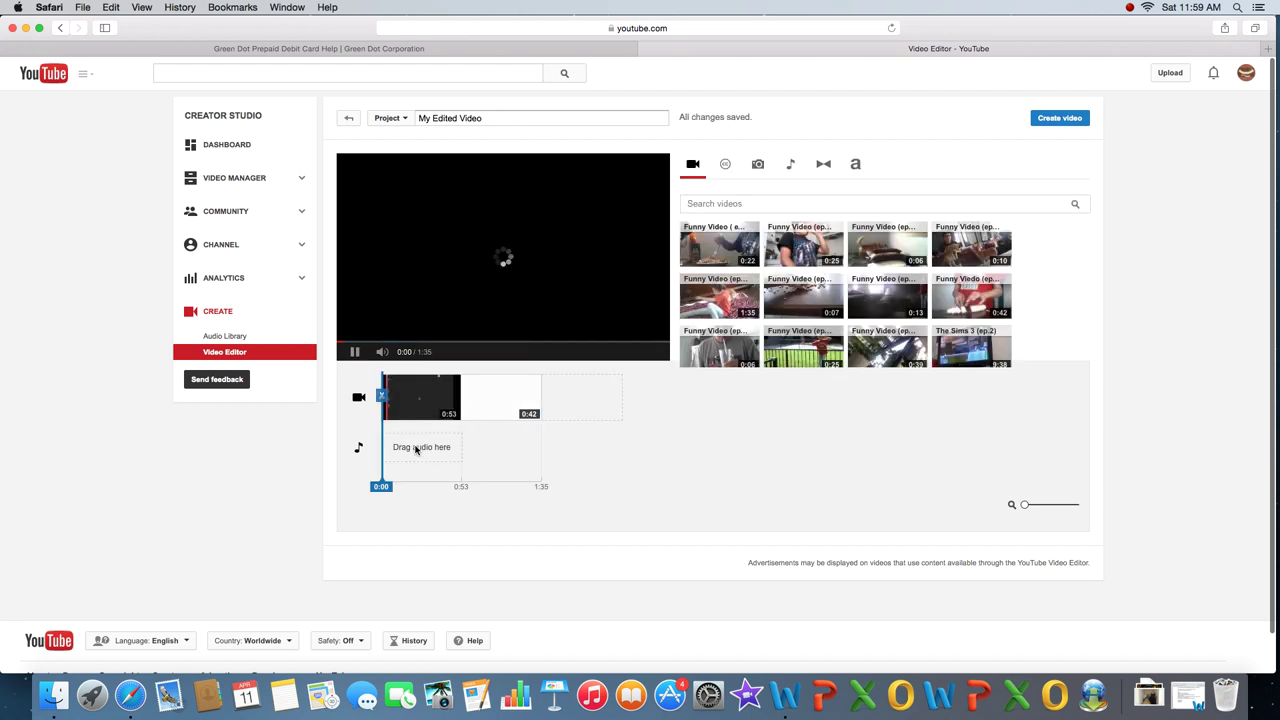
{"action": "left_click", "coordinate": [415, 467]}
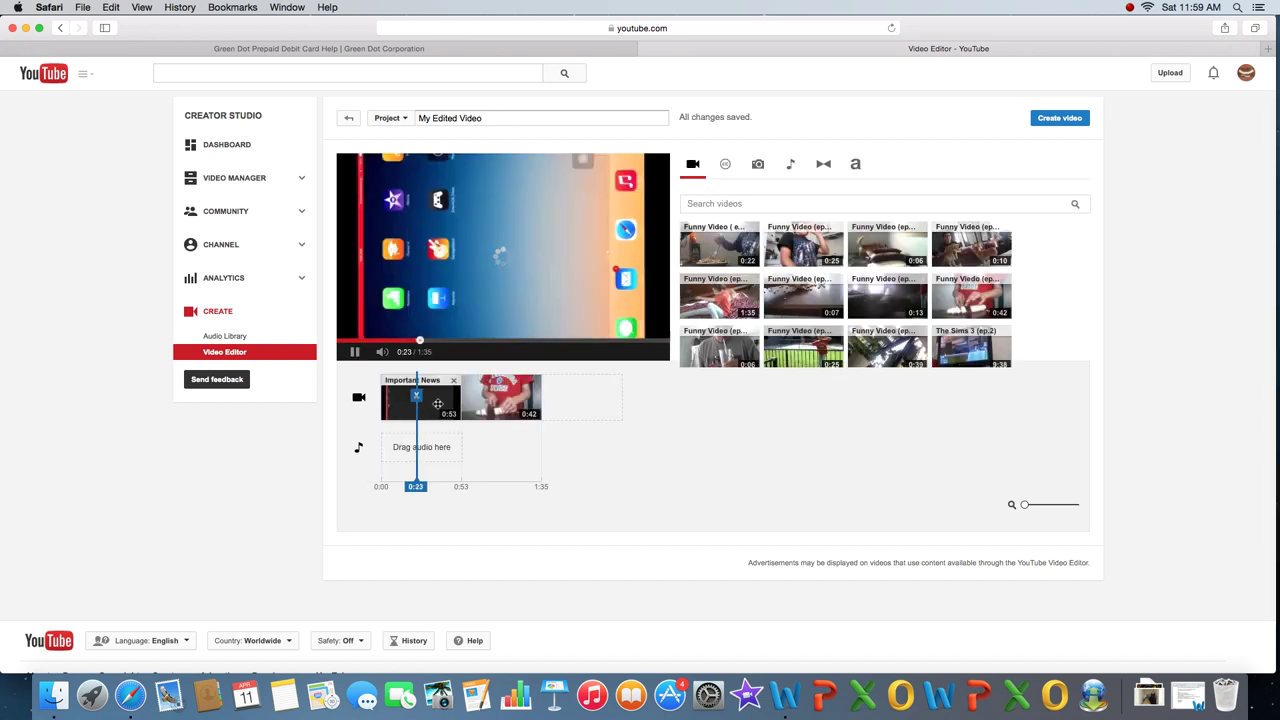
{"action": "left_click_drag", "start_coordinate": [417, 456], "coordinate": [419, 451]}
{"action": "left_click", "coordinate": [435, 454]}
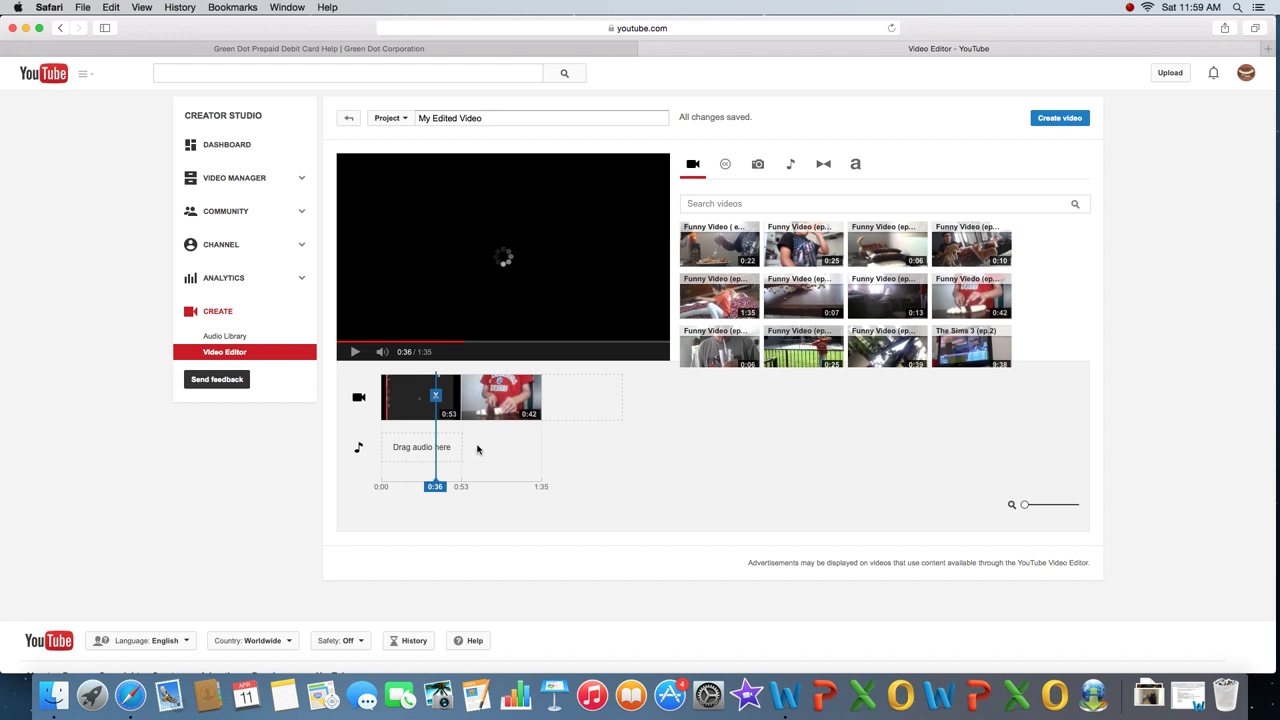
Preview the song "La, La, La" in the audio library and add it to the project's audio track.
{"action": "left_click", "coordinate": [791, 166]}
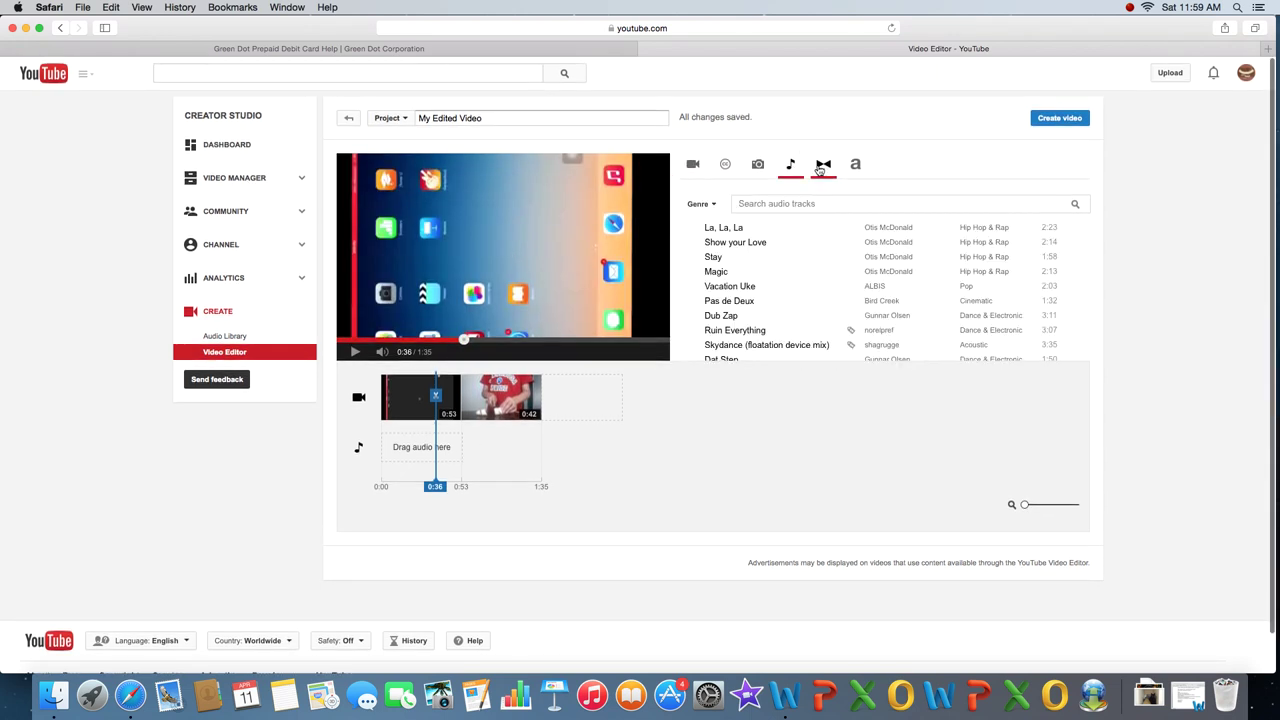
{"action": "left_click", "coordinate": [696, 229]}
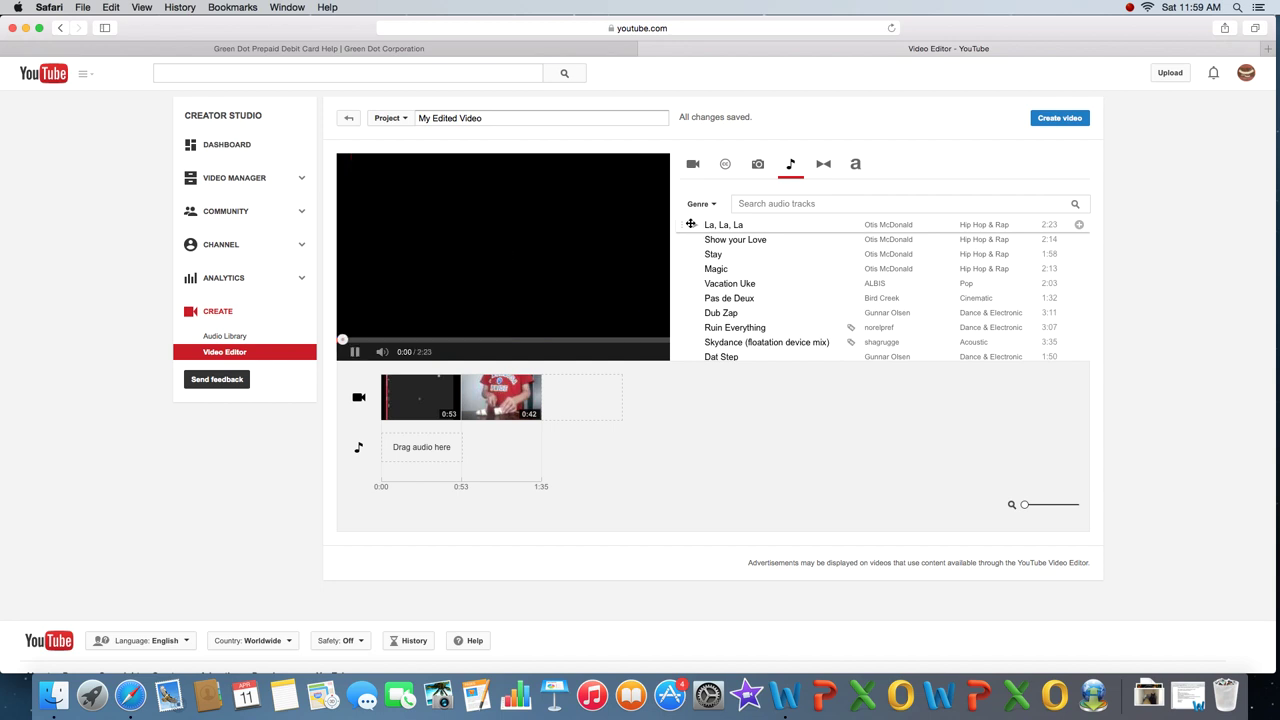
{"action": "scroll", "coordinate": [712, 222], "scroll_direction": "down", "scroll_amount": 1}
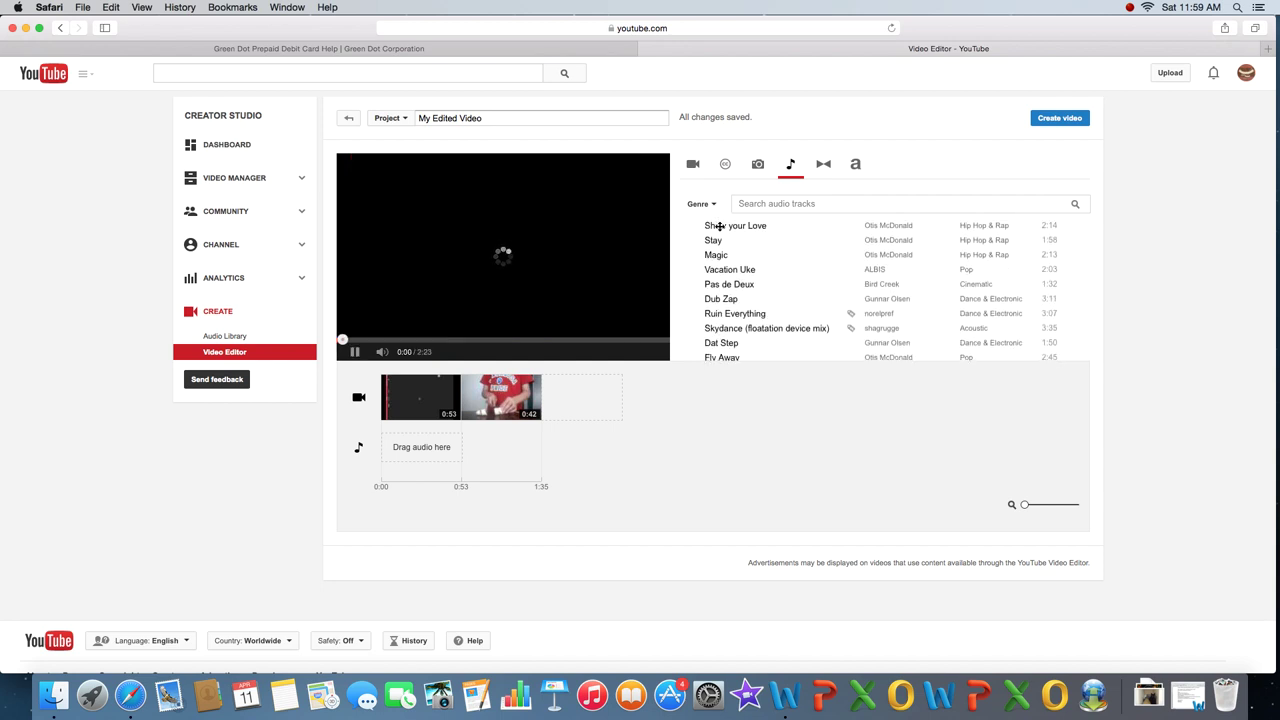
{"action": "scroll", "coordinate": [766, 391], "scroll_direction": "up", "scroll_amount": 3}
{"action": "scroll", "coordinate": [755, 350], "scroll_direction": "up", "scroll_amount": 2}
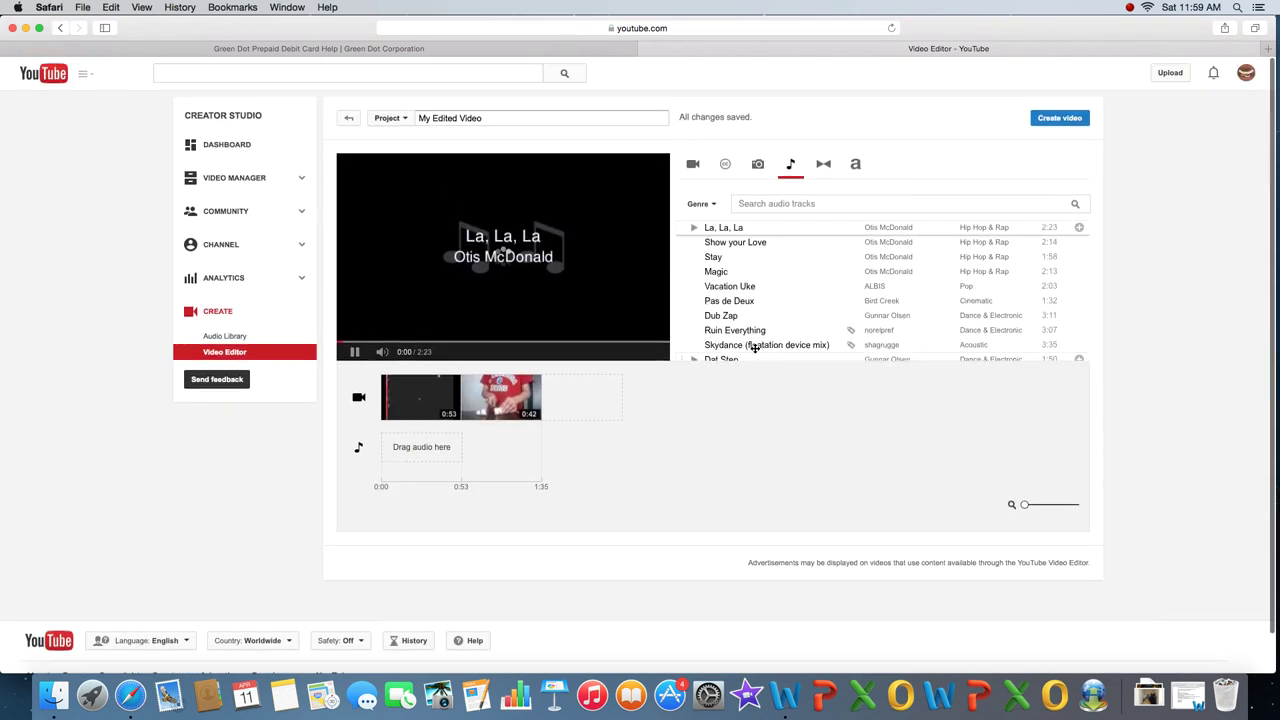
{"action": "scroll", "coordinate": [773, 281], "scroll_direction": "down", "scroll_amount": 5}
{"action": "scroll", "coordinate": [771, 300], "scroll_direction": "up", "scroll_amount": 5}
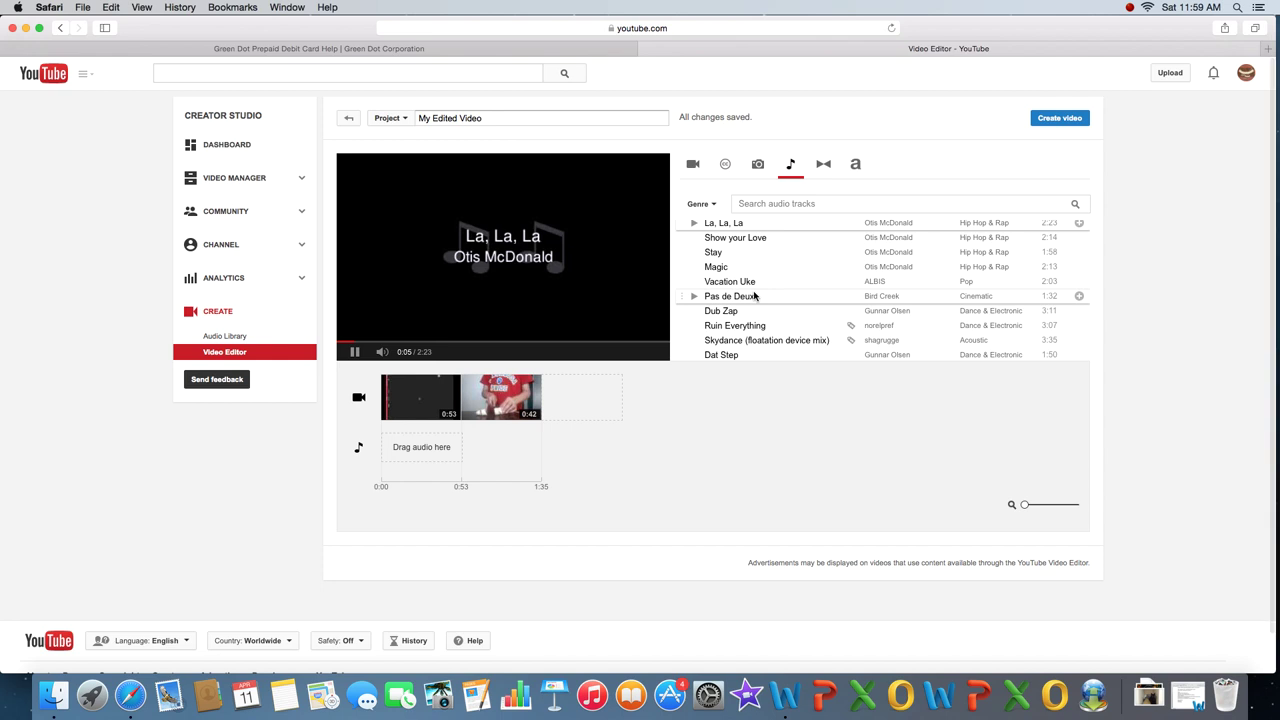
{"action": "left_click_drag", "start_coordinate": [790, 222], "coordinate": [413, 448]}
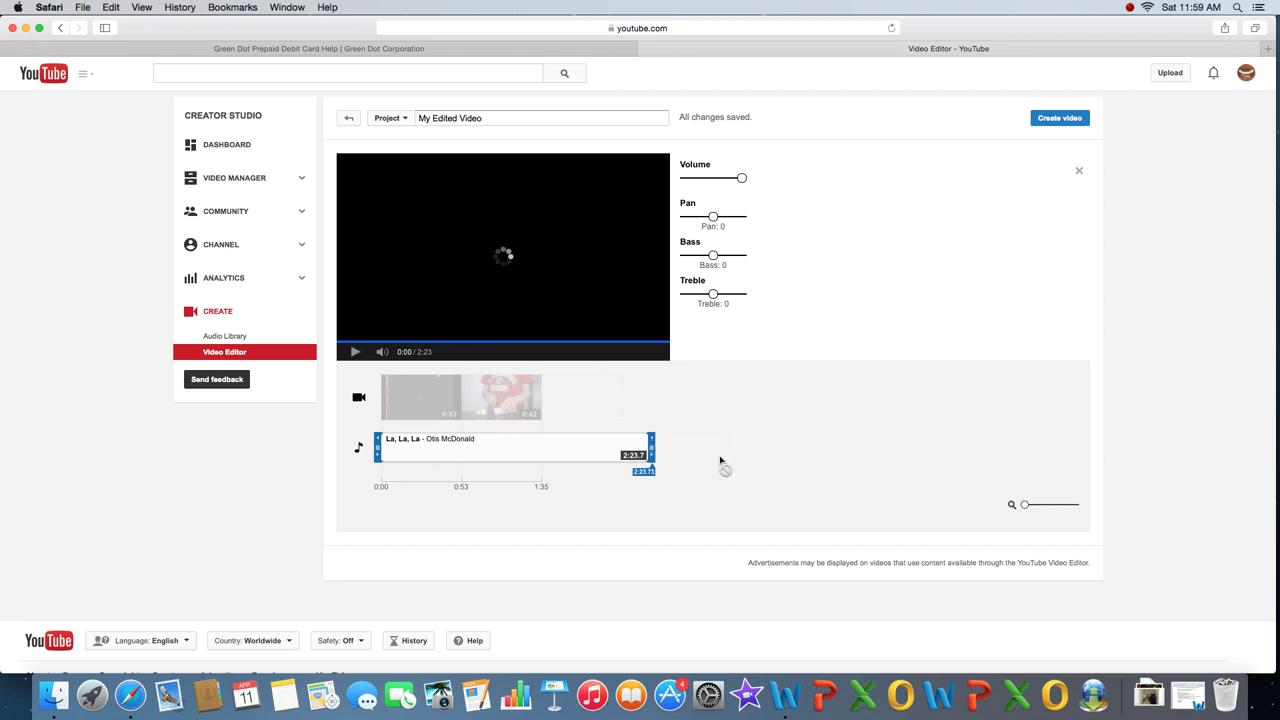
Create the video "My Edited Video" from the project and look over its watch page.
{"action": "left_click", "coordinate": [1060, 118]}
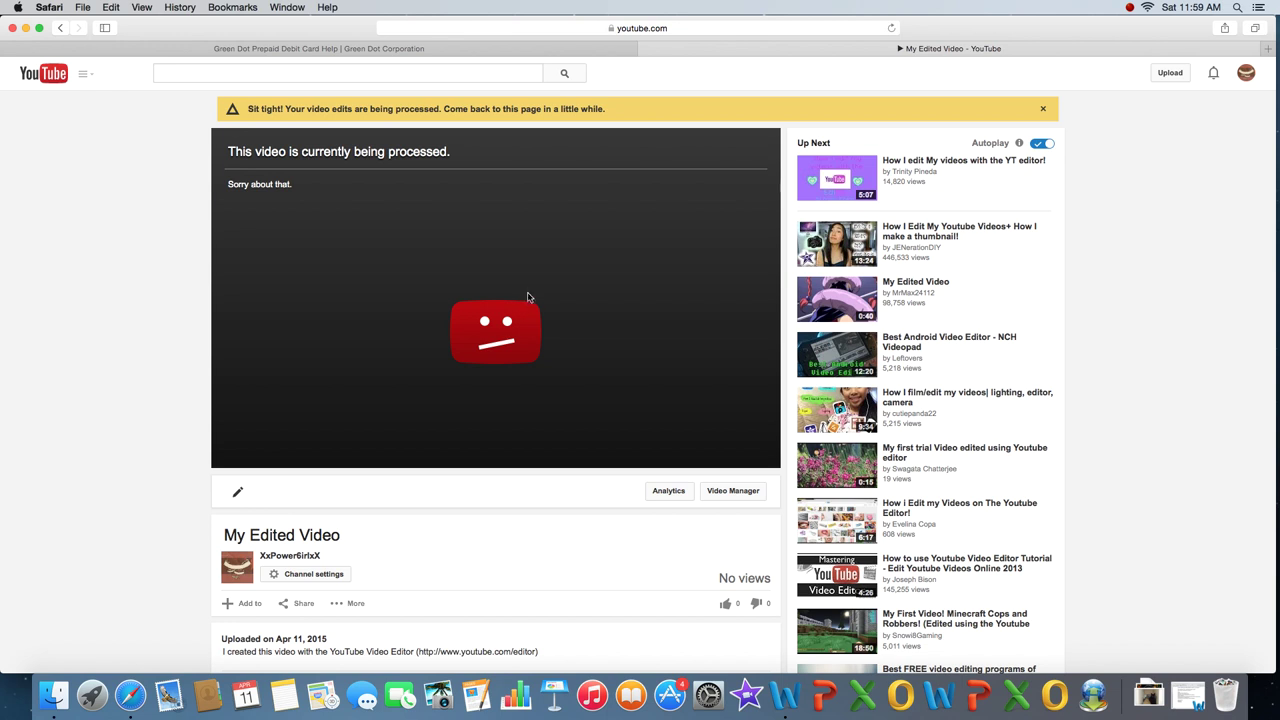
{"action": "scroll", "coordinate": [346, 96], "scroll_direction": "down", "scroll_amount": 1}
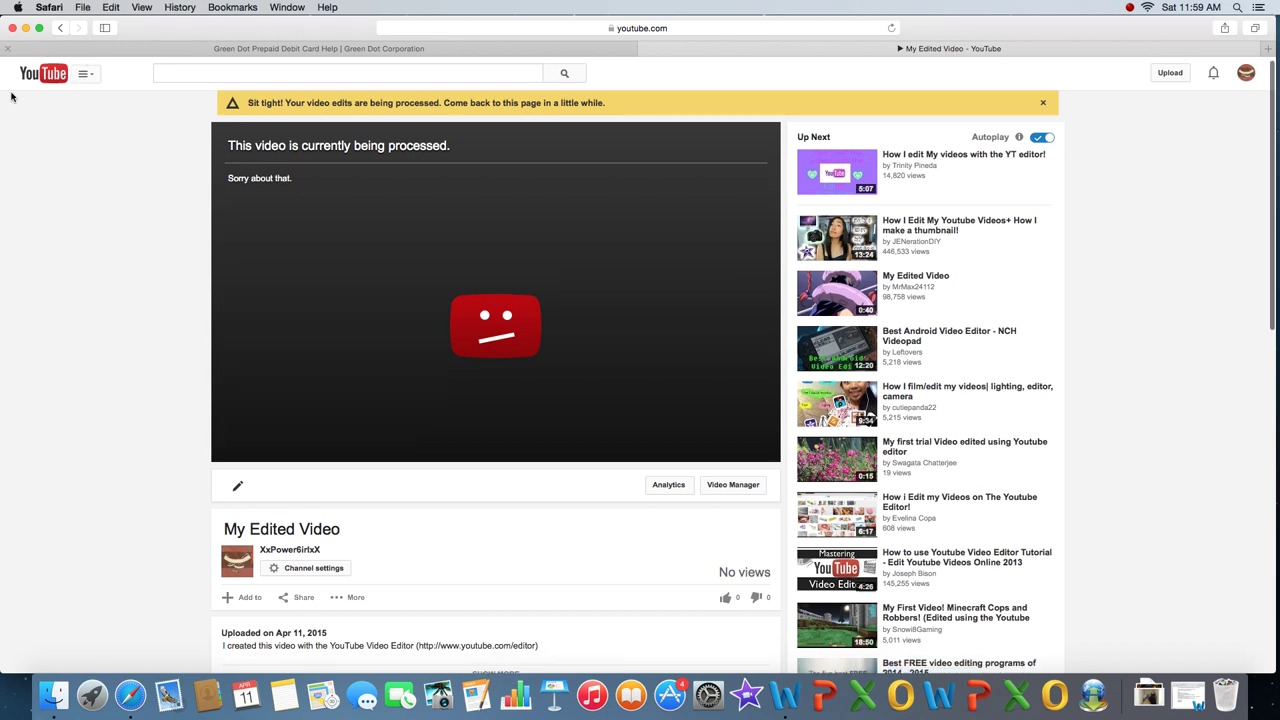
Return from the new video's page to the channel's list of uploaded videos and look through it.
{"action": "left_click", "coordinate": [83, 73]}
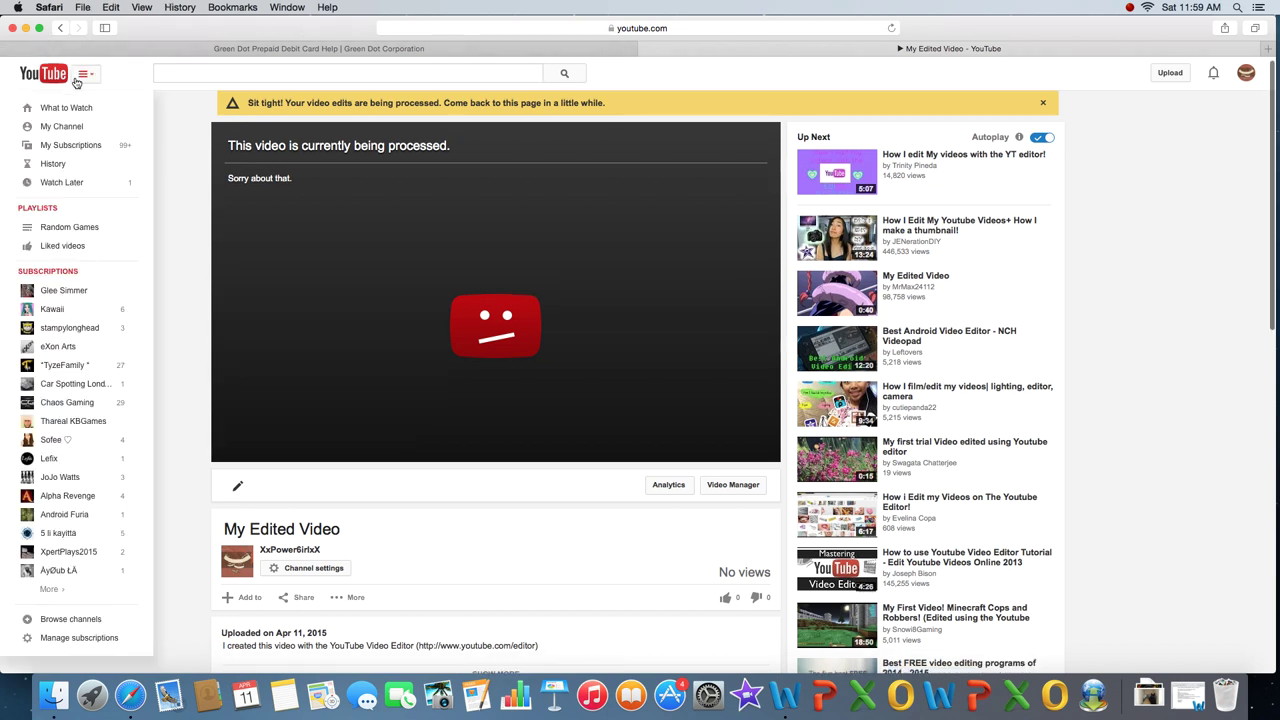
{"action": "left_click", "coordinate": [83, 127]}
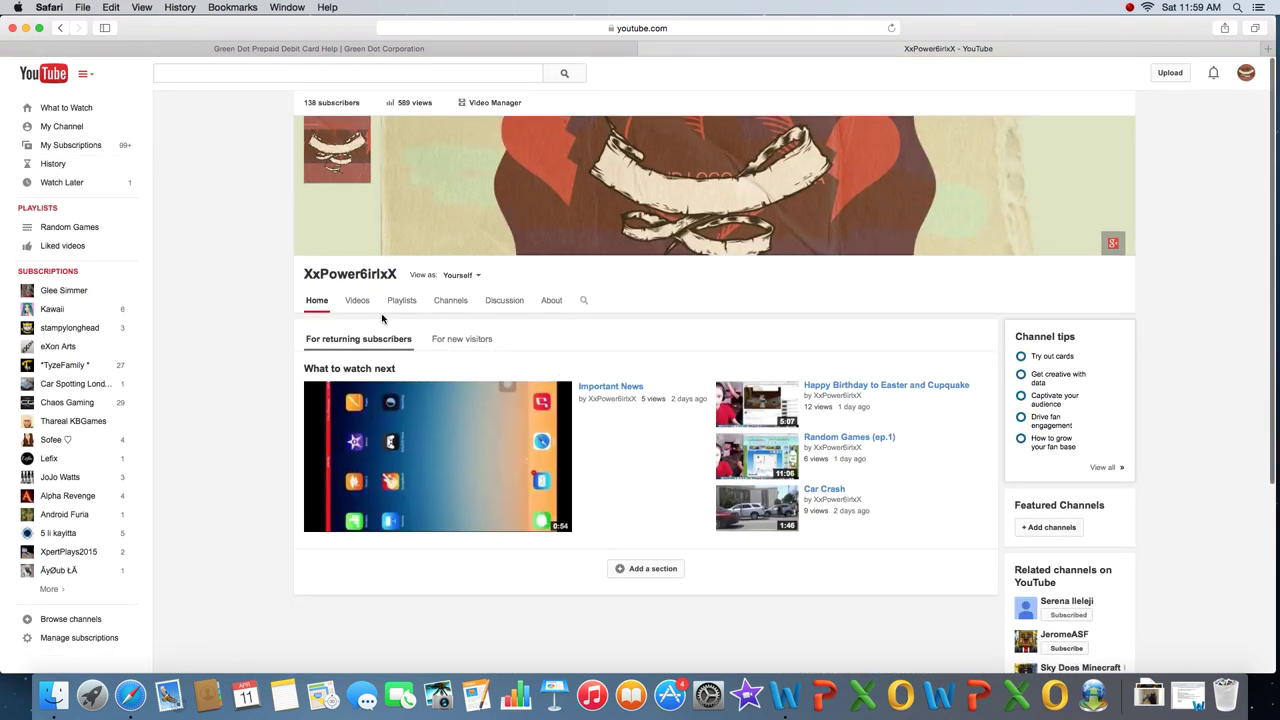
{"action": "left_click", "coordinate": [362, 304]}
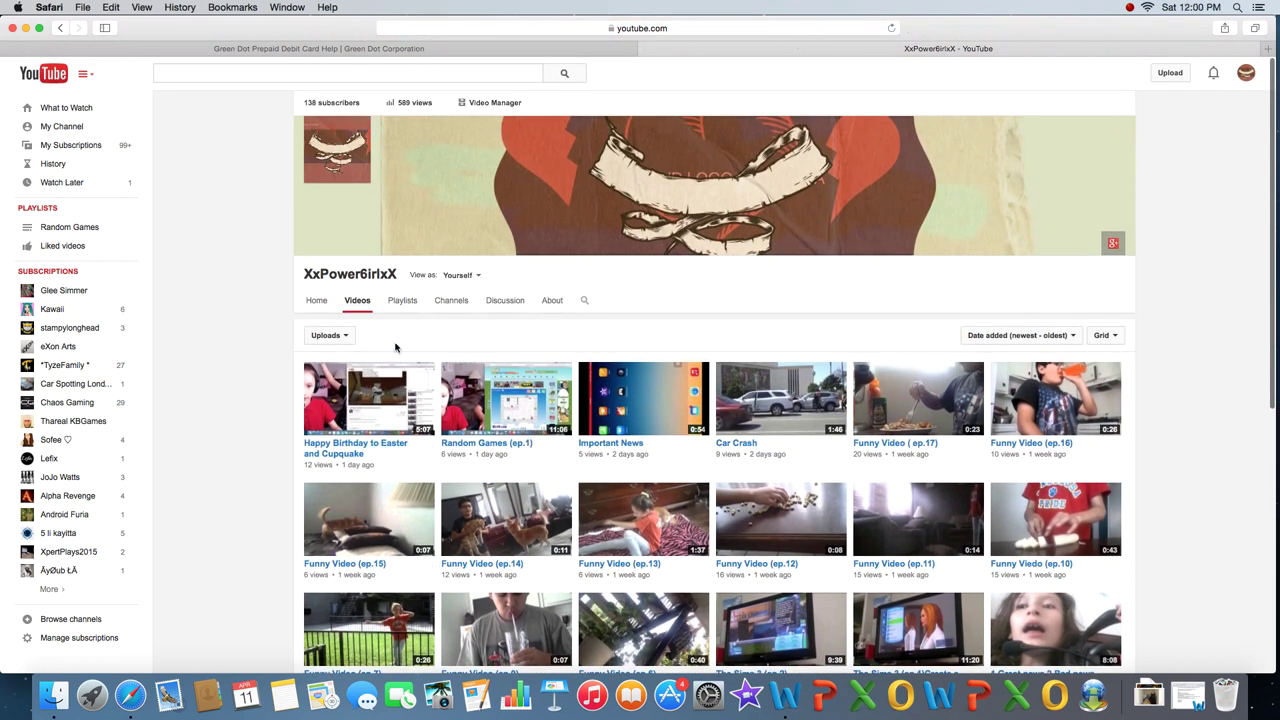
{"action": "scroll", "coordinate": [386, 307], "scroll_direction": "down", "scroll_amount": 1}
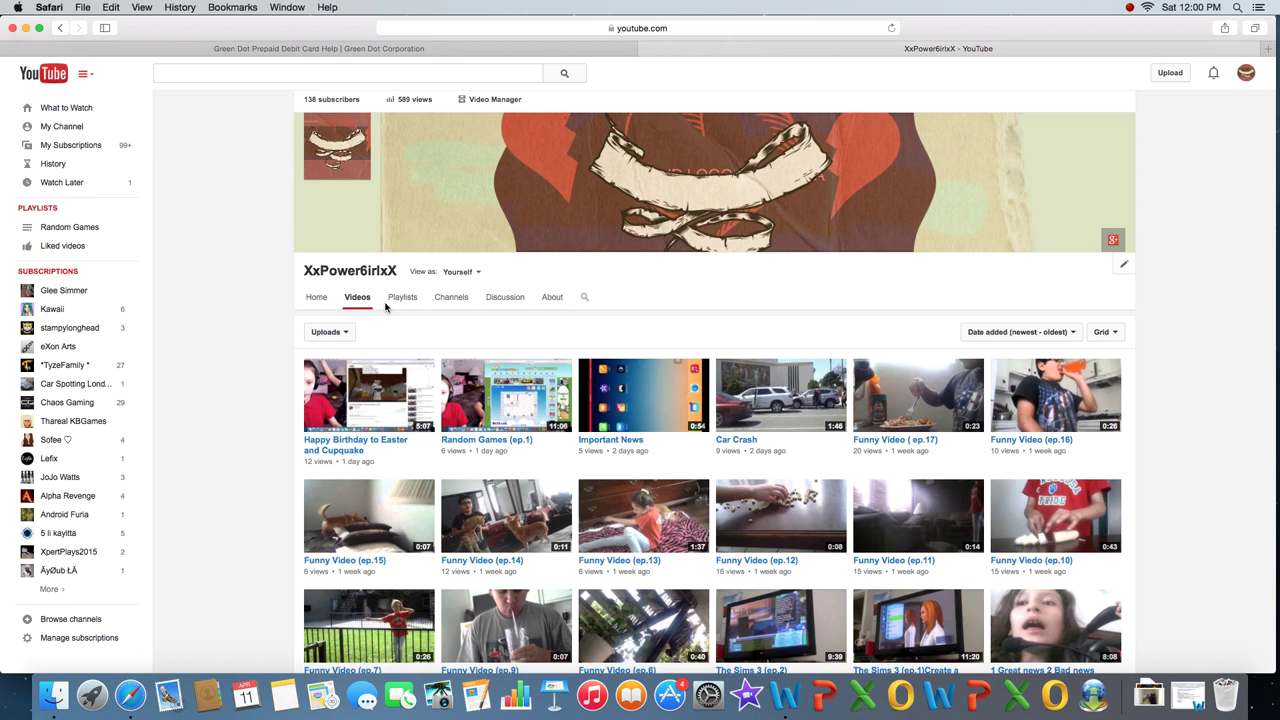
Glance over the channel's uploaded videos and stop the Capturer screen recording.
{"action": "scroll", "coordinate": [386, 307], "scroll_direction": "down", "scroll_amount": 1}
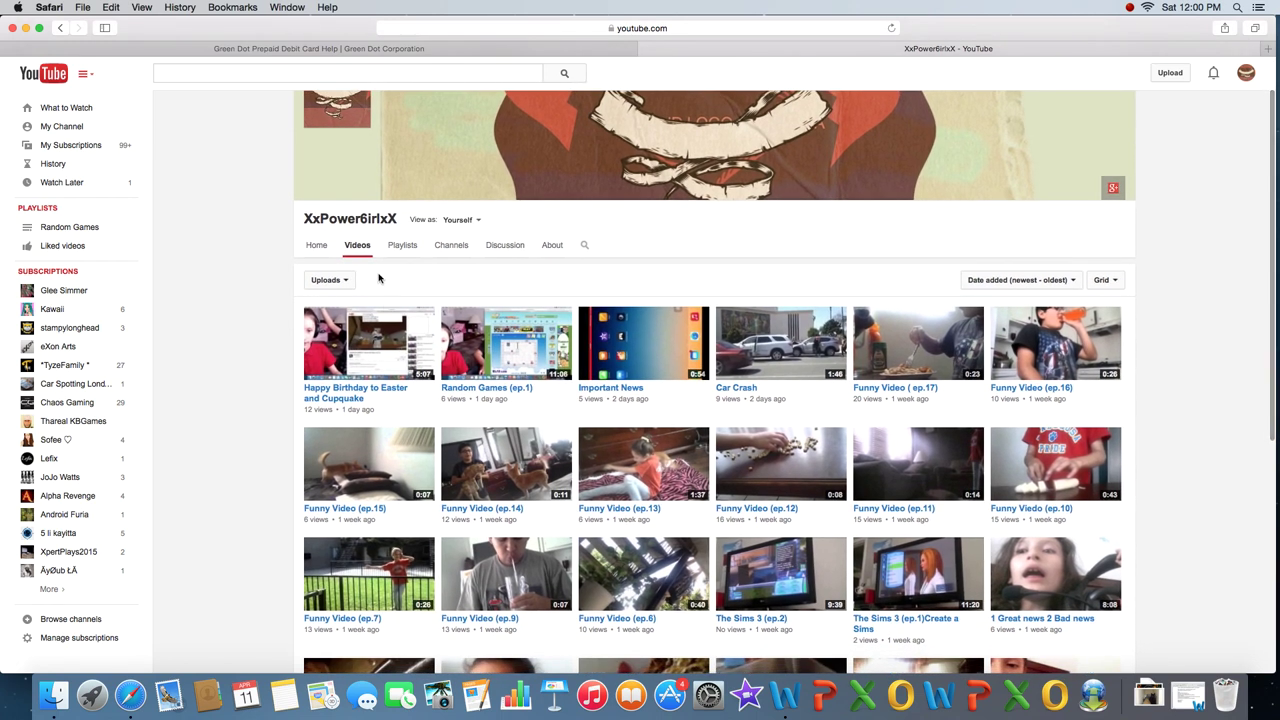
{"action": "scroll", "coordinate": [388, 300], "scroll_direction": "up", "scroll_amount": 1}
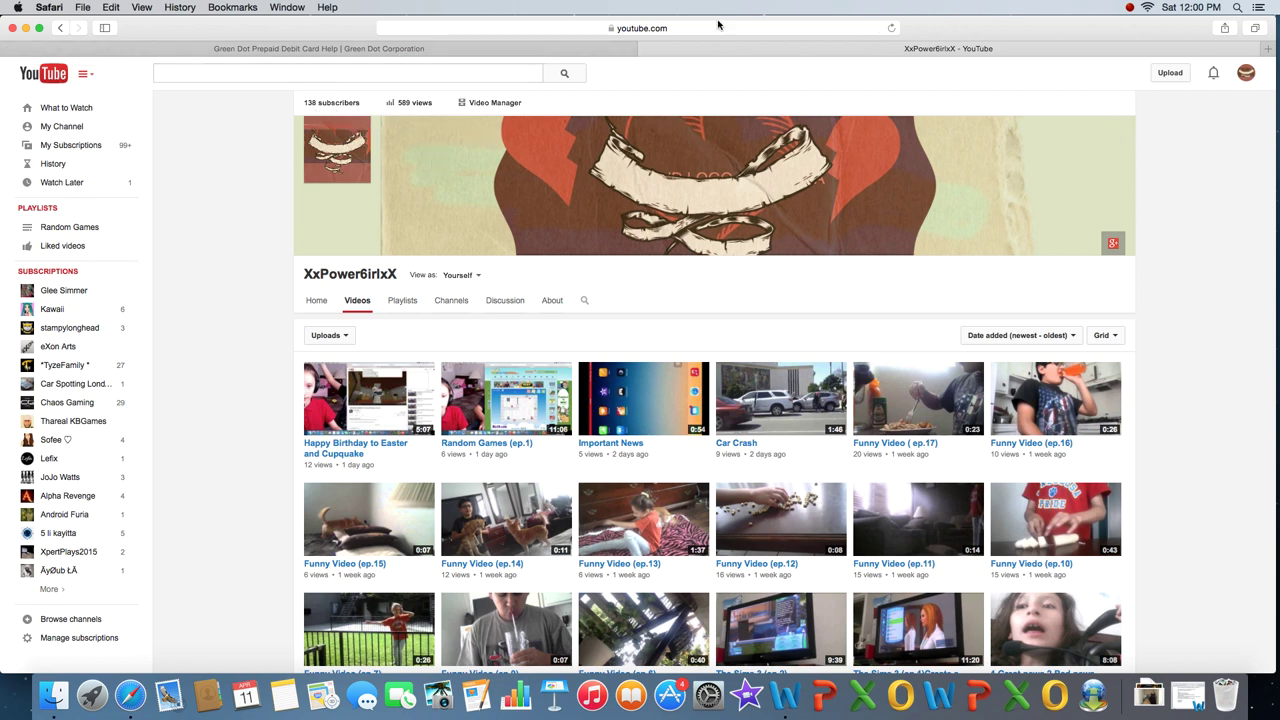
{"action": "left_click", "coordinate": [1130, 8]}
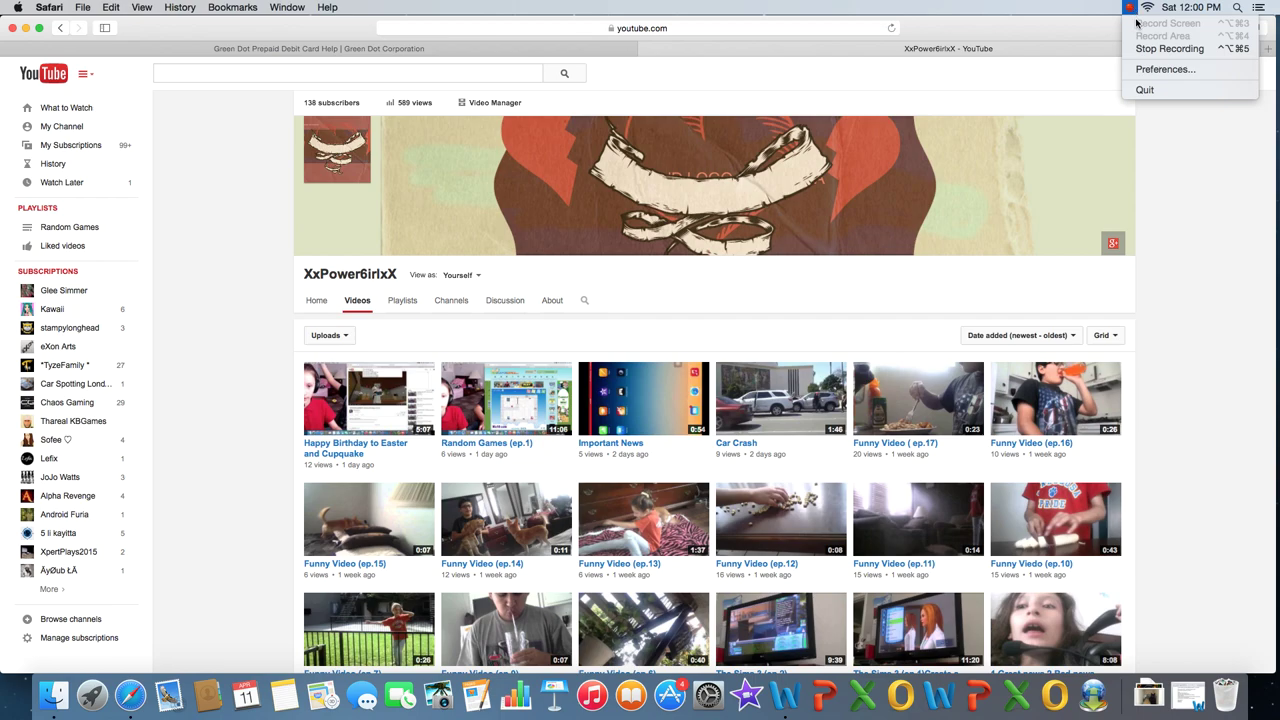
{"action": "left_click", "coordinate": [1150, 46]}
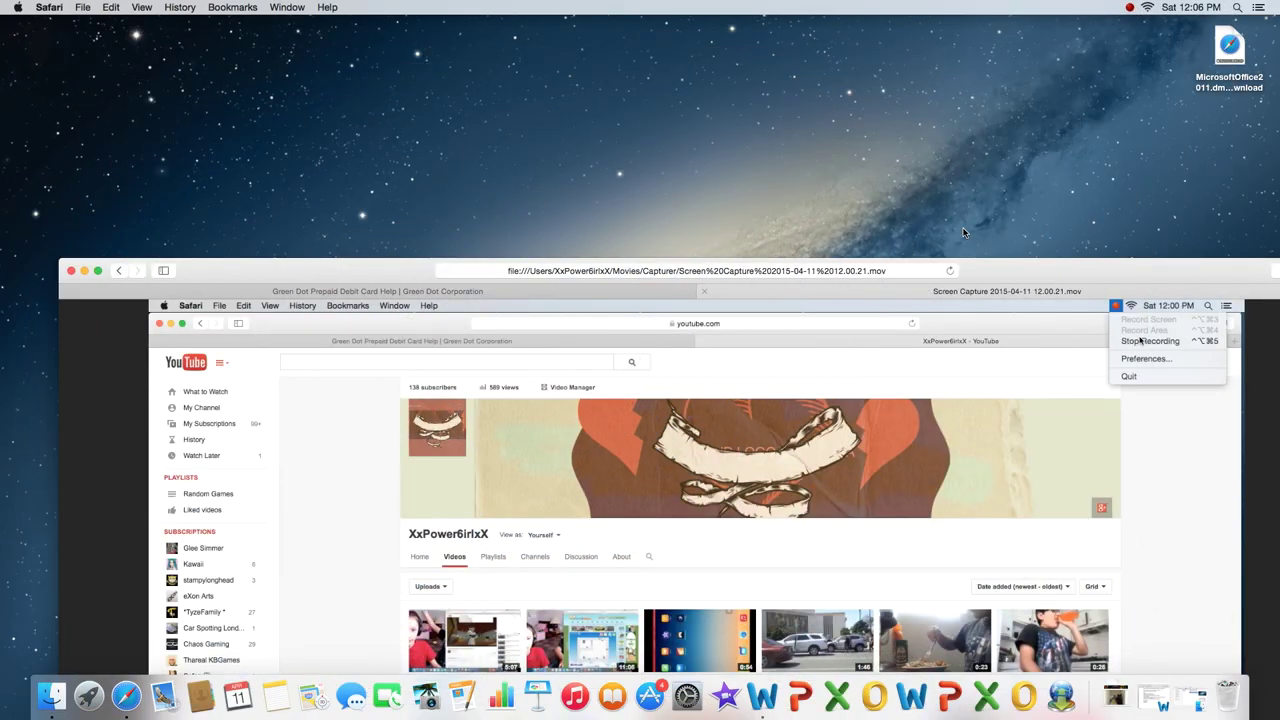
Move the browser window with the recording aside, switch to iMovie's library and briefly look at the Import window.
{"action": "left_click_drag", "start_coordinate": [1012, 278], "coordinate": [435, 131]}
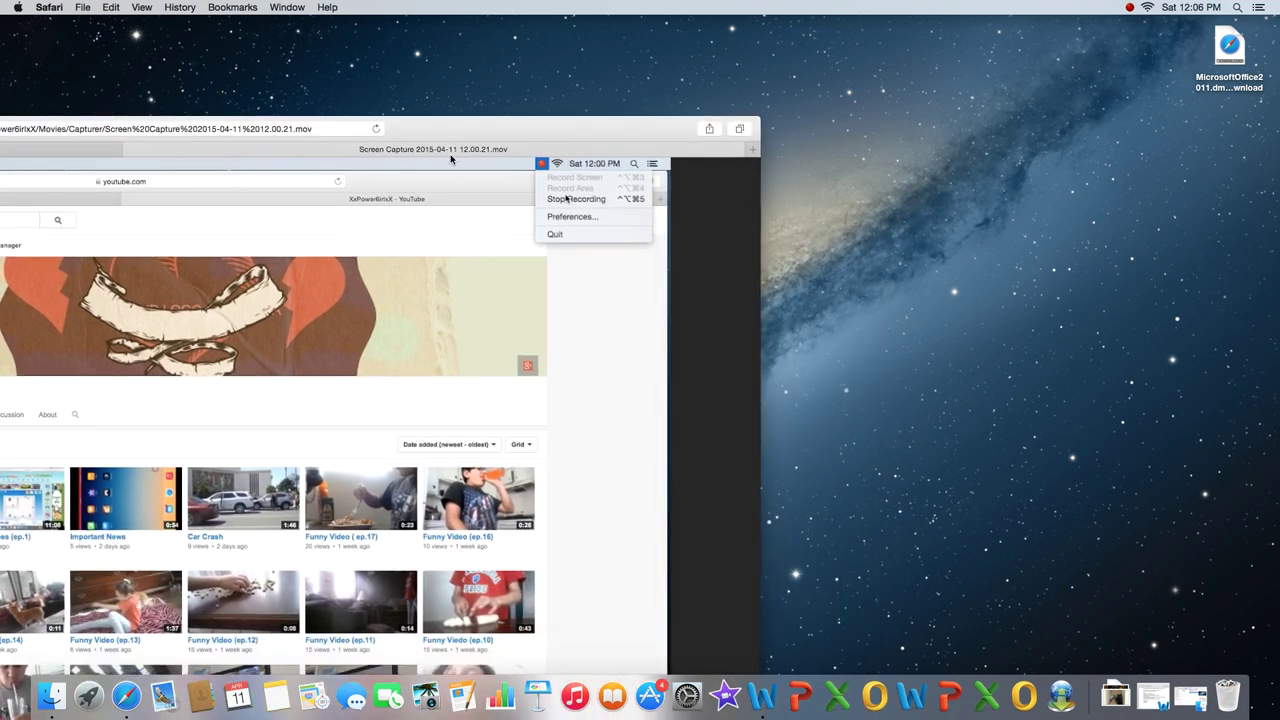
{"action": "left_click", "coordinate": [727, 697]}
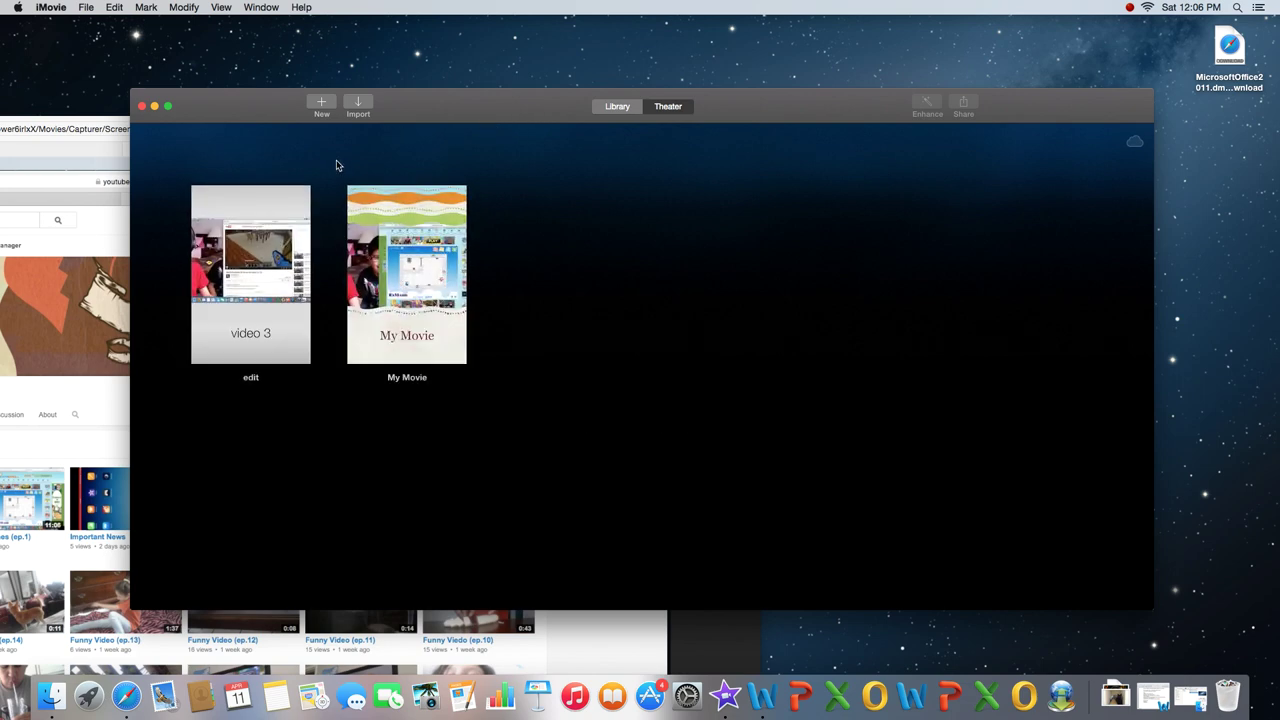
{"action": "left_click", "coordinate": [620, 107]}
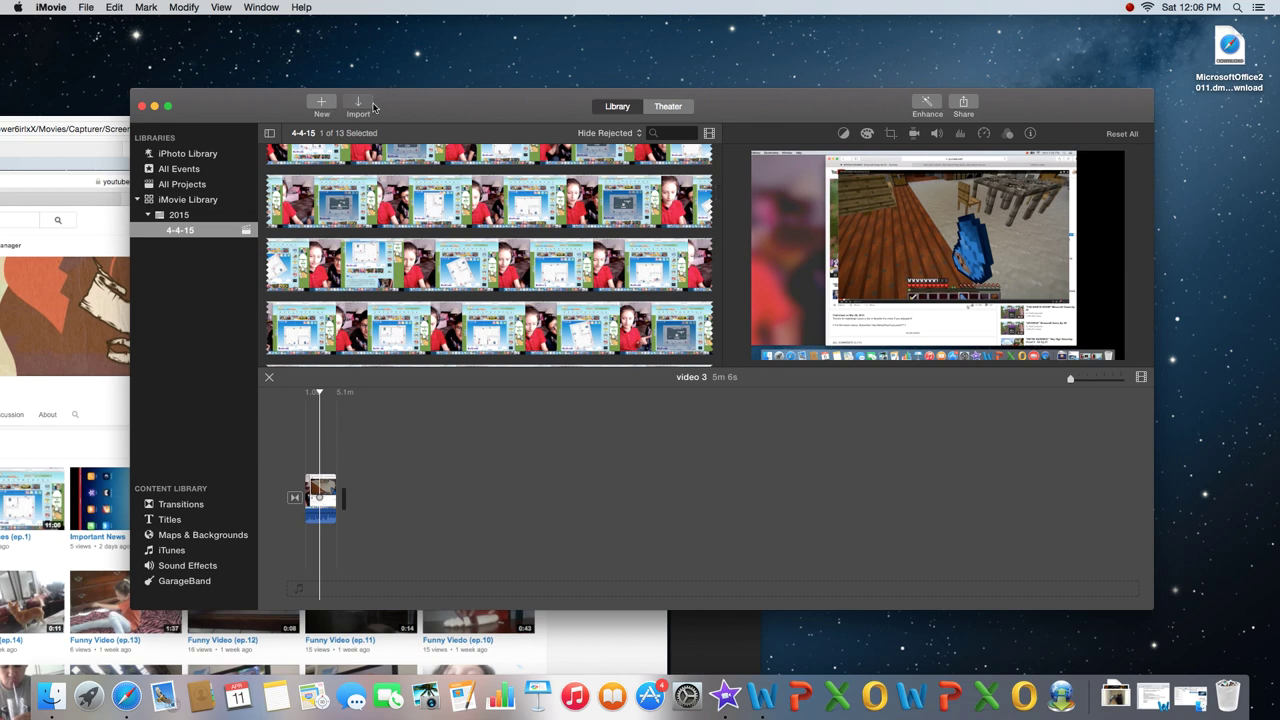
{"action": "left_click", "coordinate": [360, 106]}
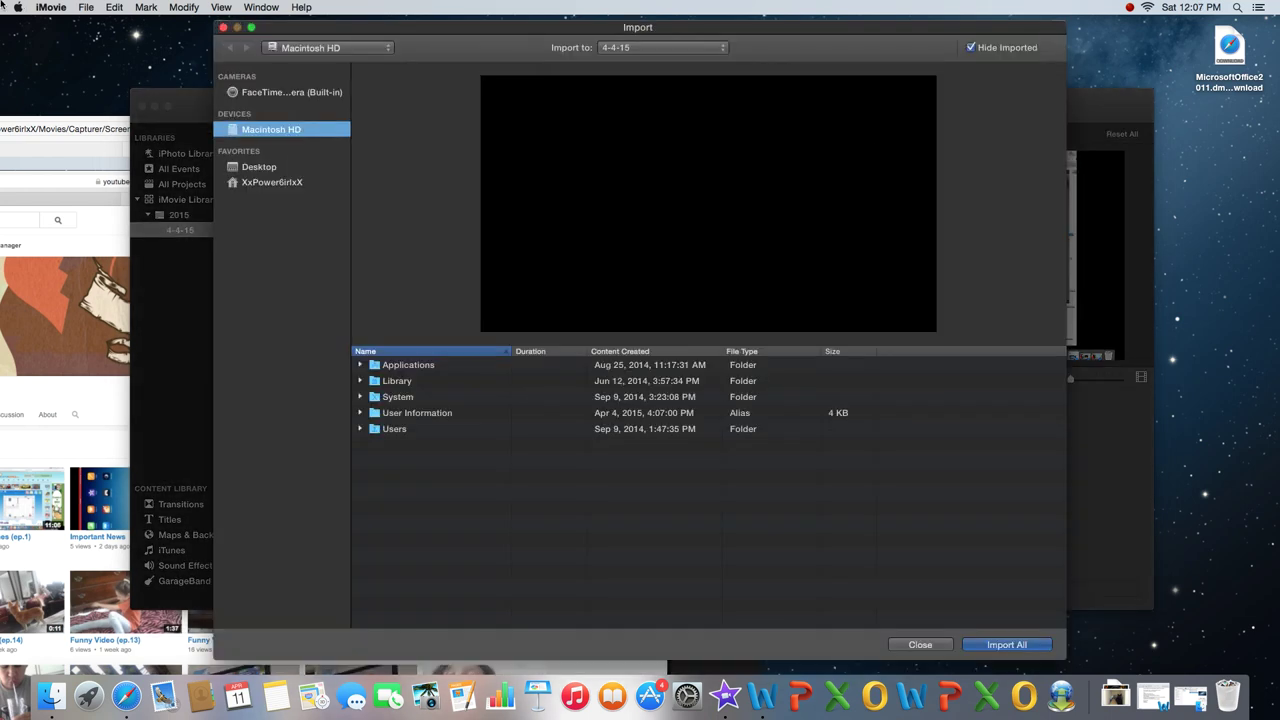
{"action": "left_click", "coordinate": [223, 28]}
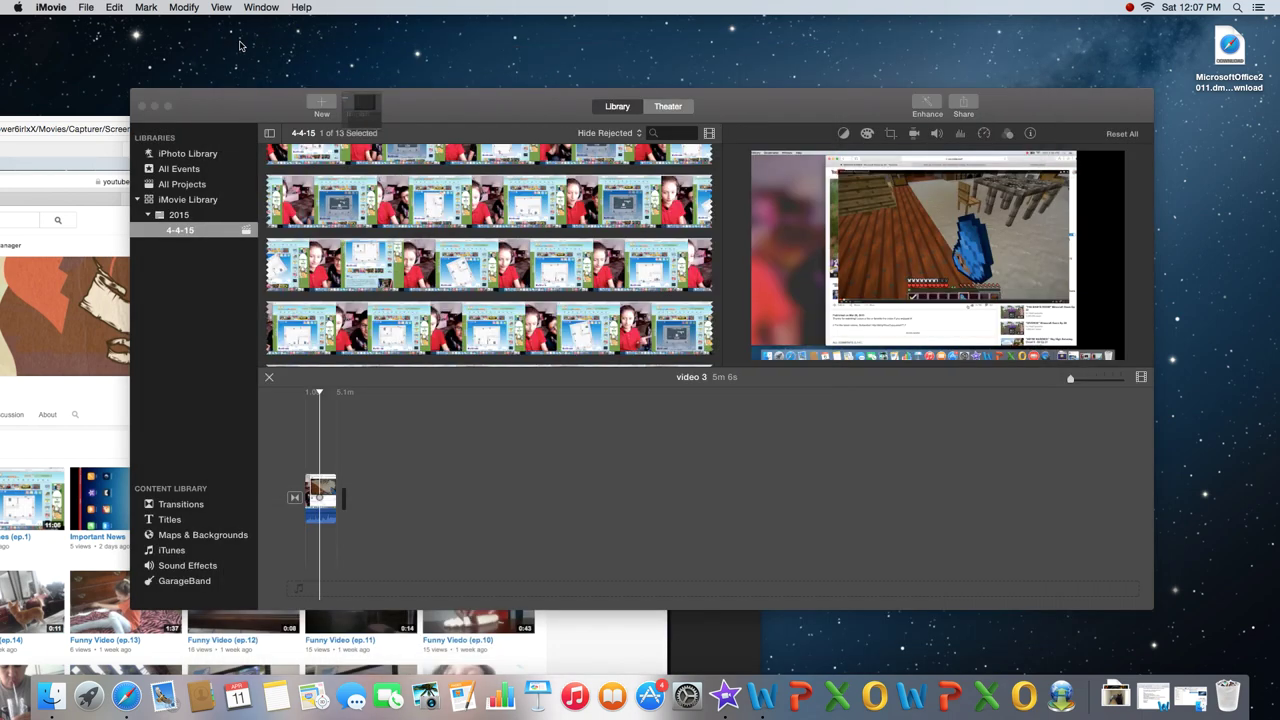
Start a new iMovie movie with No Theme.
{"action": "left_click", "coordinate": [321, 104]}
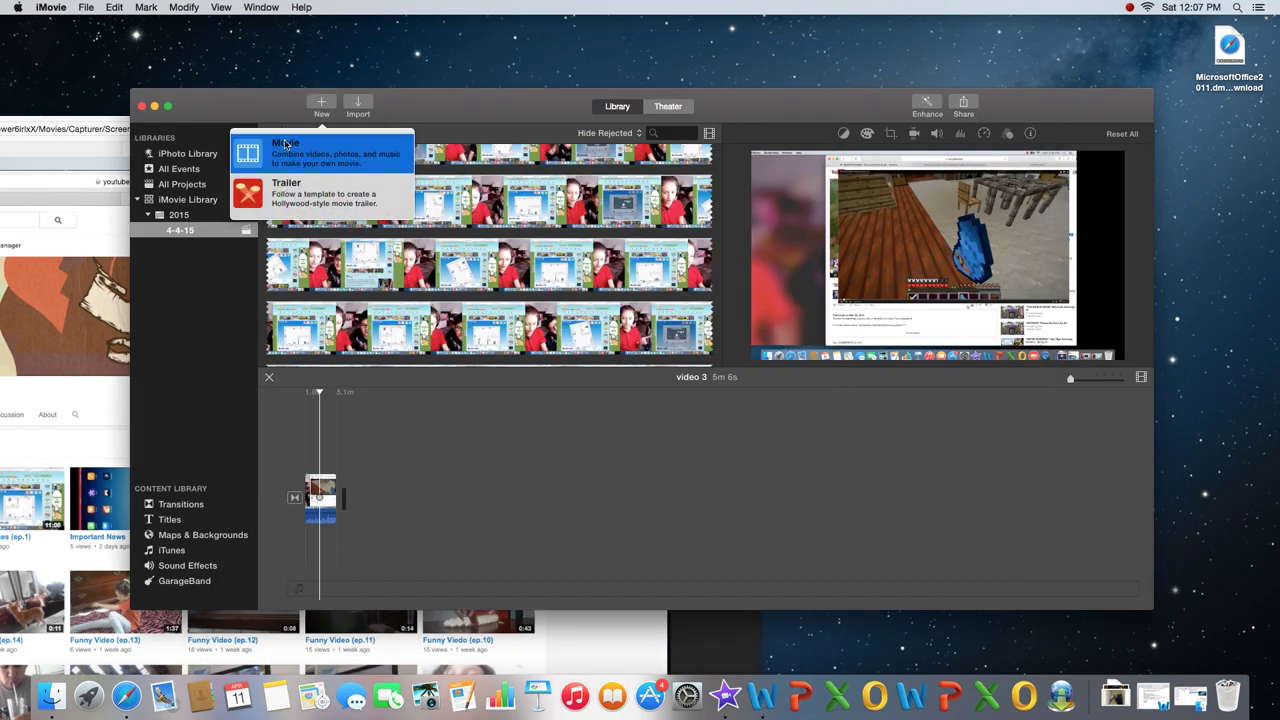
{"action": "left_click", "coordinate": [285, 146]}
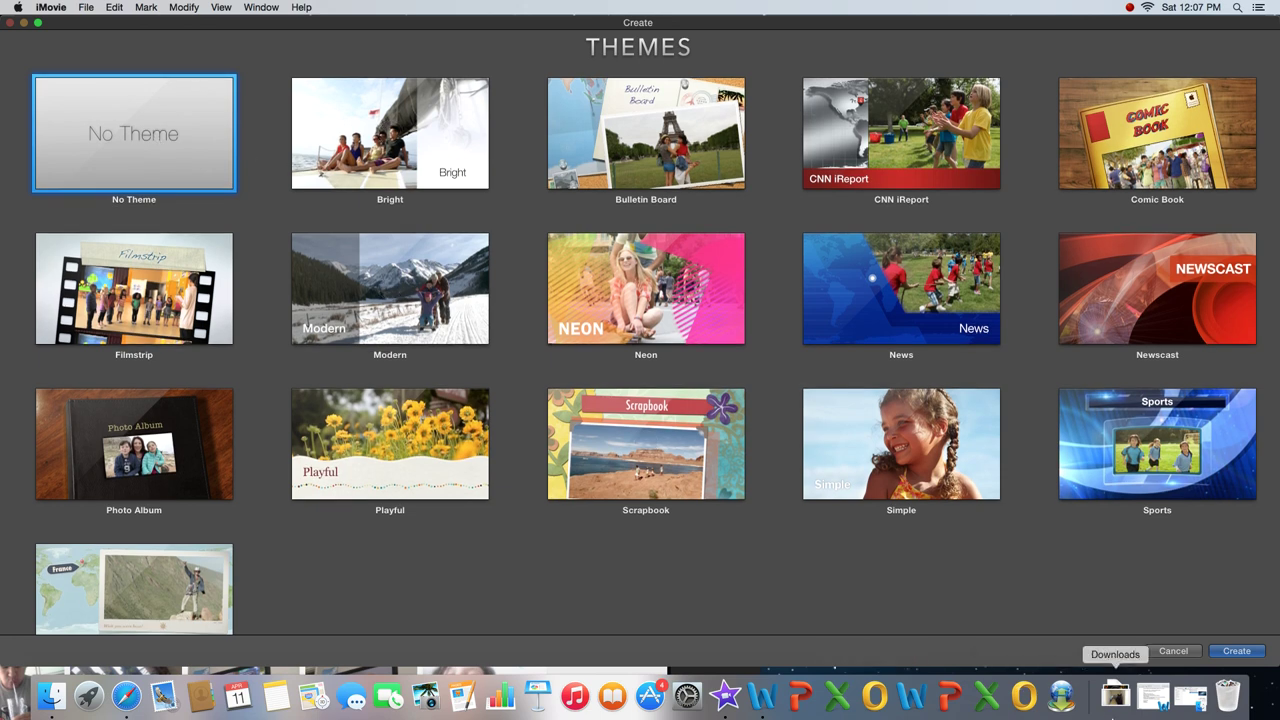
{"action": "left_click", "coordinate": [1236, 651]}
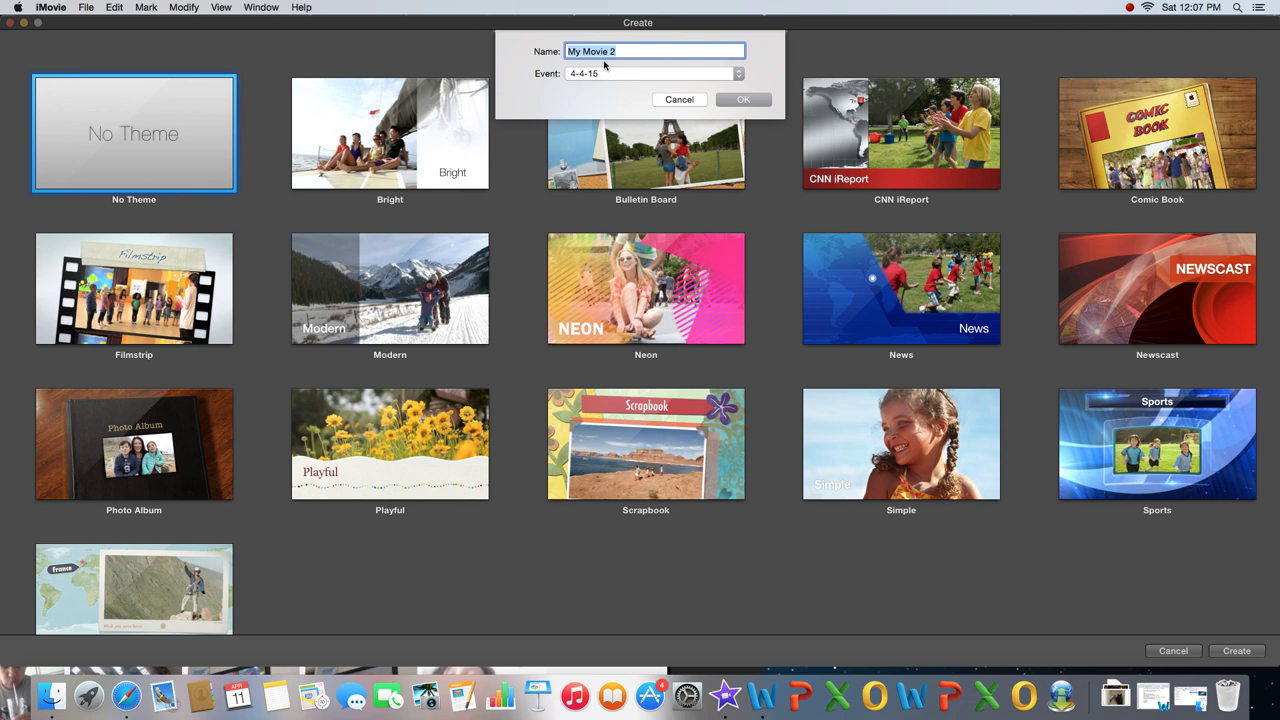
Name the movie "screen capture", keep the event 4-4-15 and create the project.
{"action": "key", "text": "BackSpace"}
{"action": "type", "text": "uh"}
{"action": "key", "text": "BackSpace"}
{"action": "key", "text": "BackSpace"}
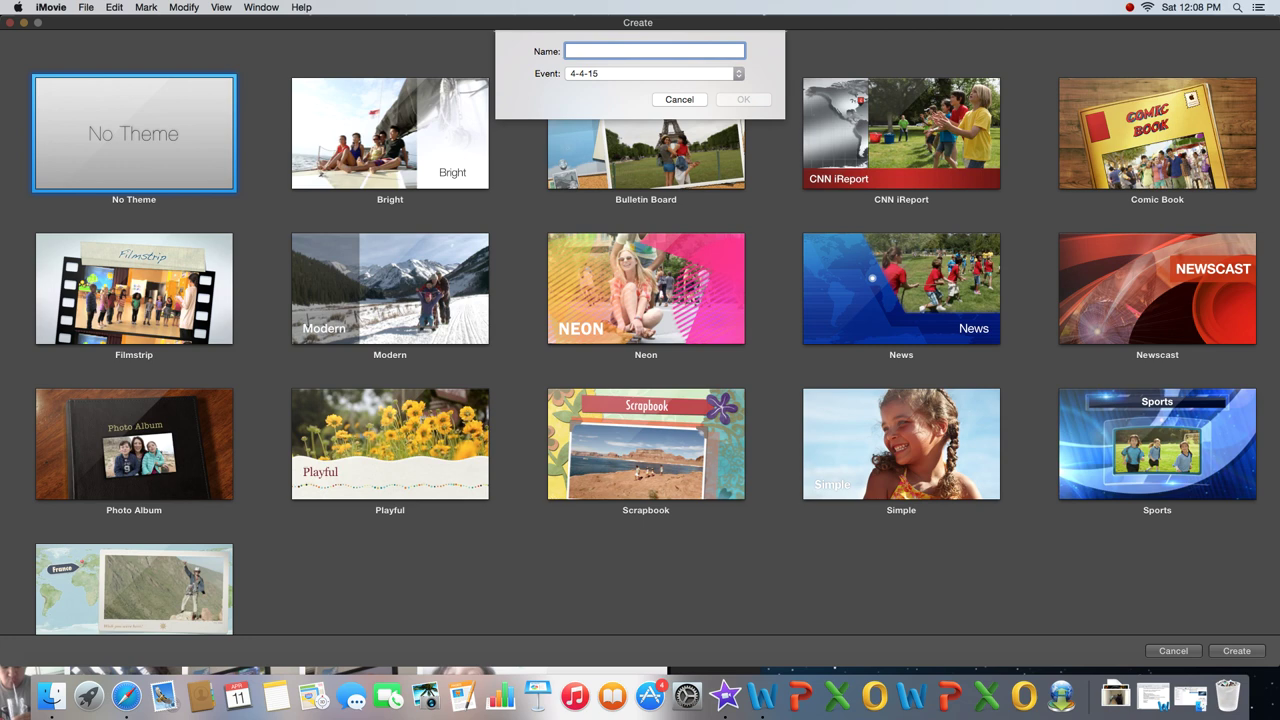
{"action": "type", "text": "tu"}
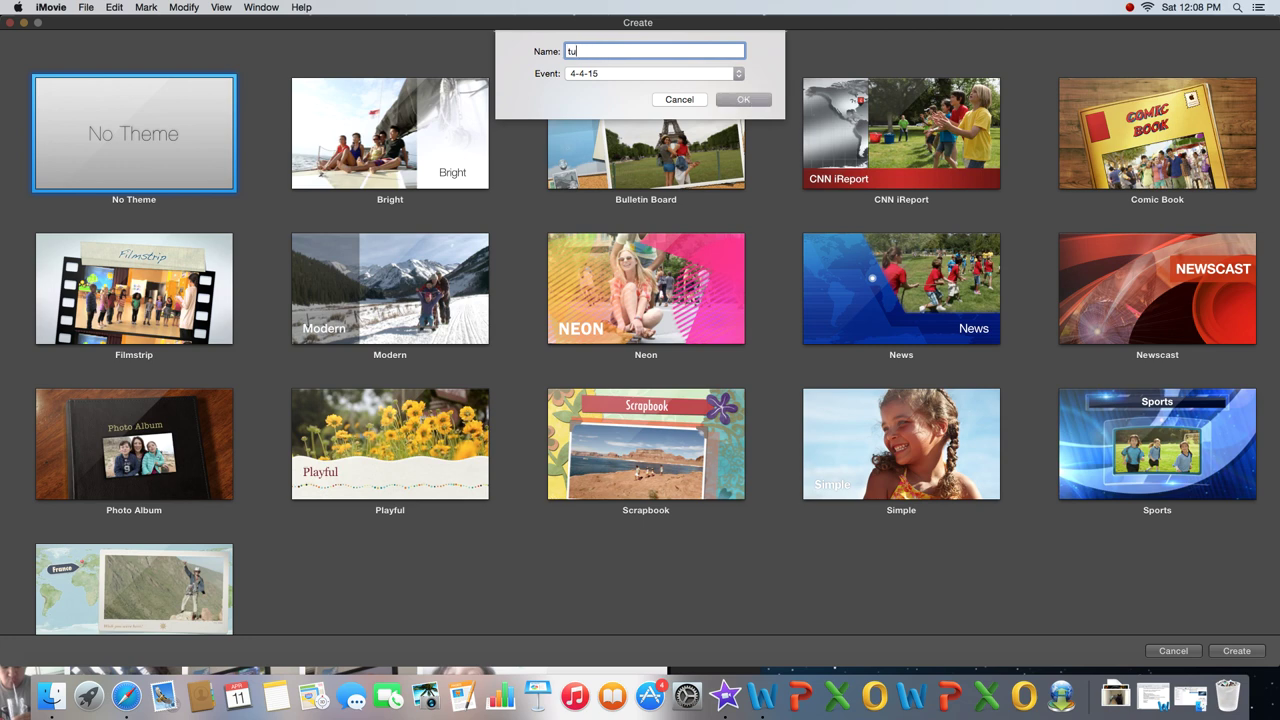
{"action": "key", "text": "BackSpace"}
{"action": "key", "text": "BackSpace"}
{"action": "type", "text": "s"}
{"action": "left_click", "coordinate": [612, 76]}
{"action": "left_click", "coordinate": [606, 74]}
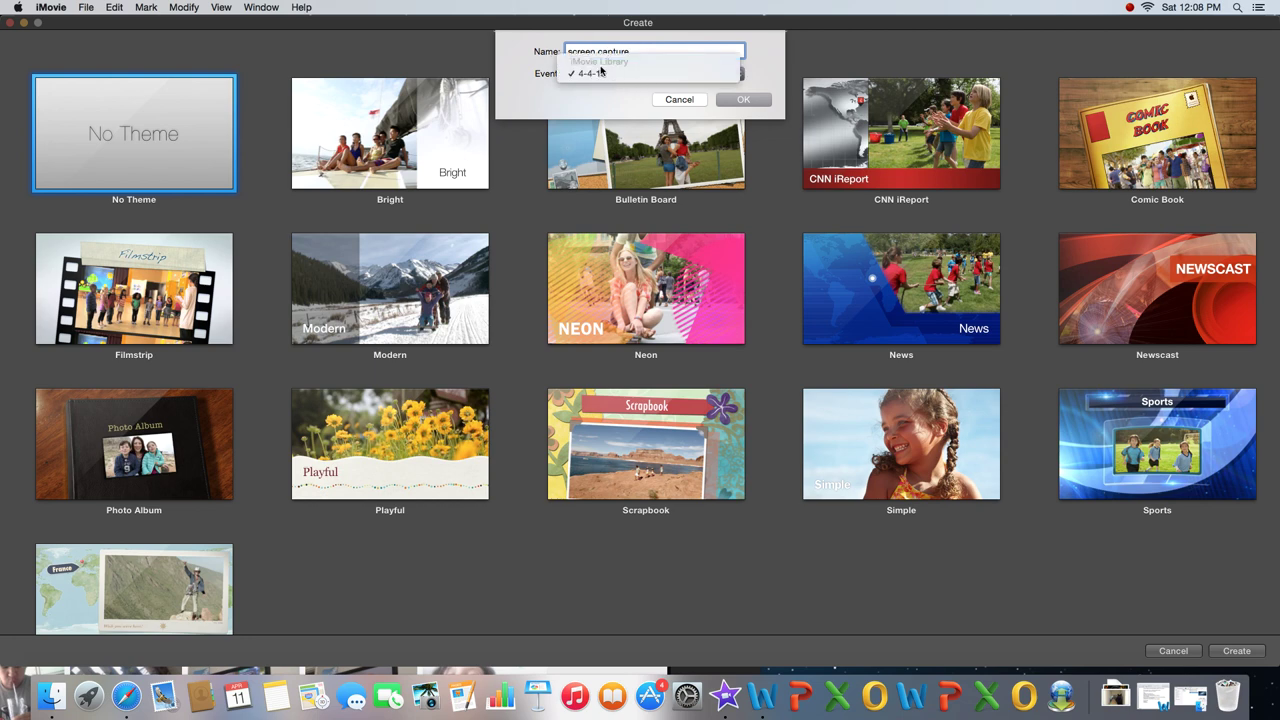
{"action": "left_click", "coordinate": [604, 76]}
{"action": "left_click", "coordinate": [604, 80]}
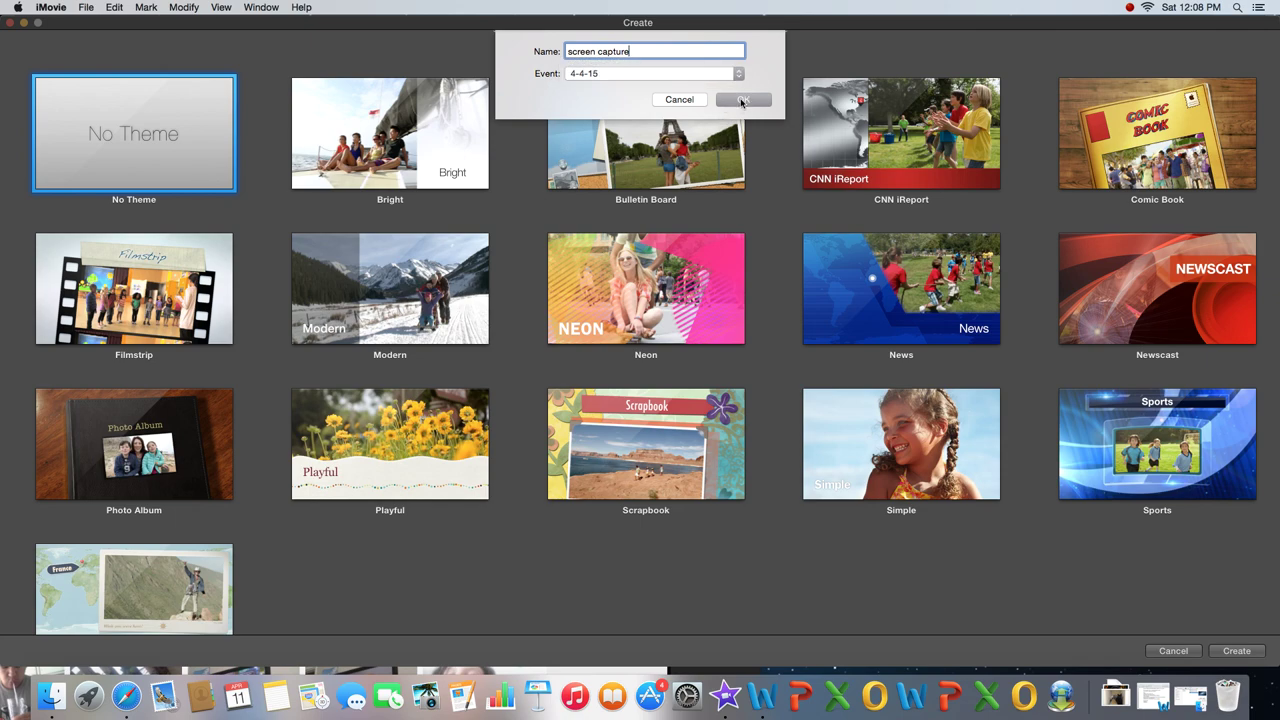
{"action": "left_click", "coordinate": [741, 100]}
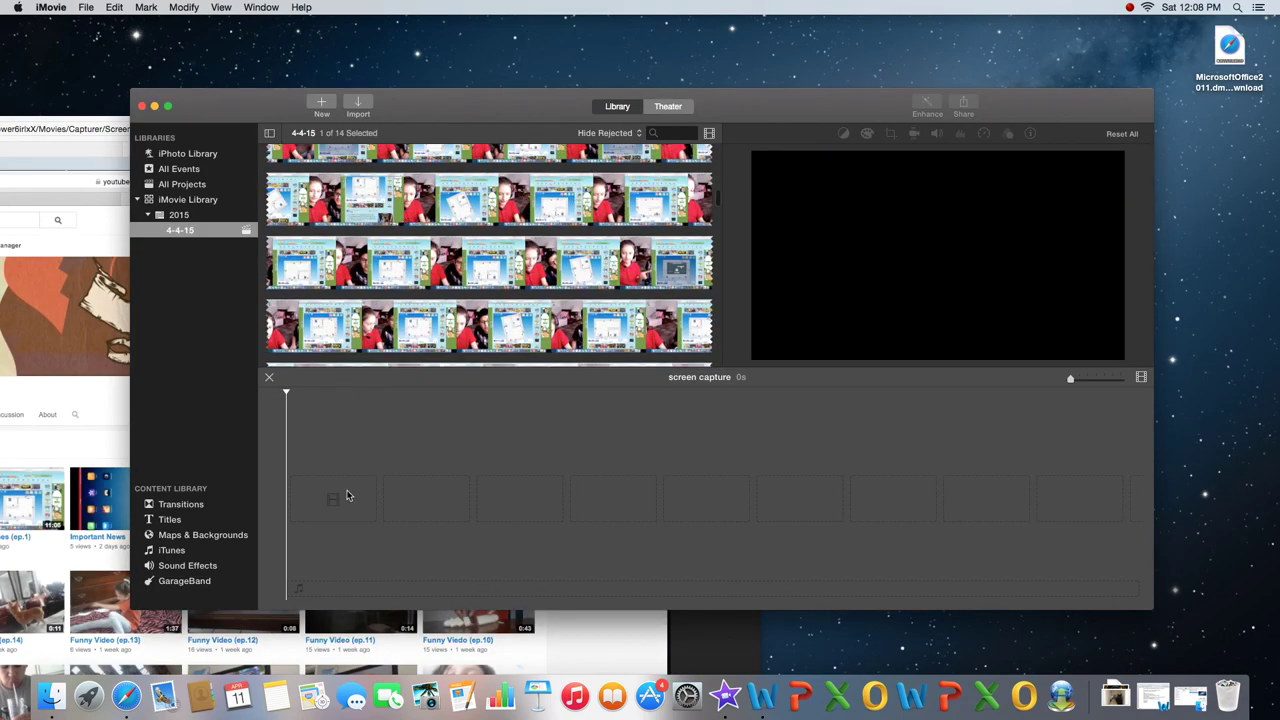
Reposition the viewer's playback controls and the iMovie window so the browser window behind is exposed, minimizing and restoring iMovie once.
{"action": "mouse_move", "coordinate": [923, 274]}
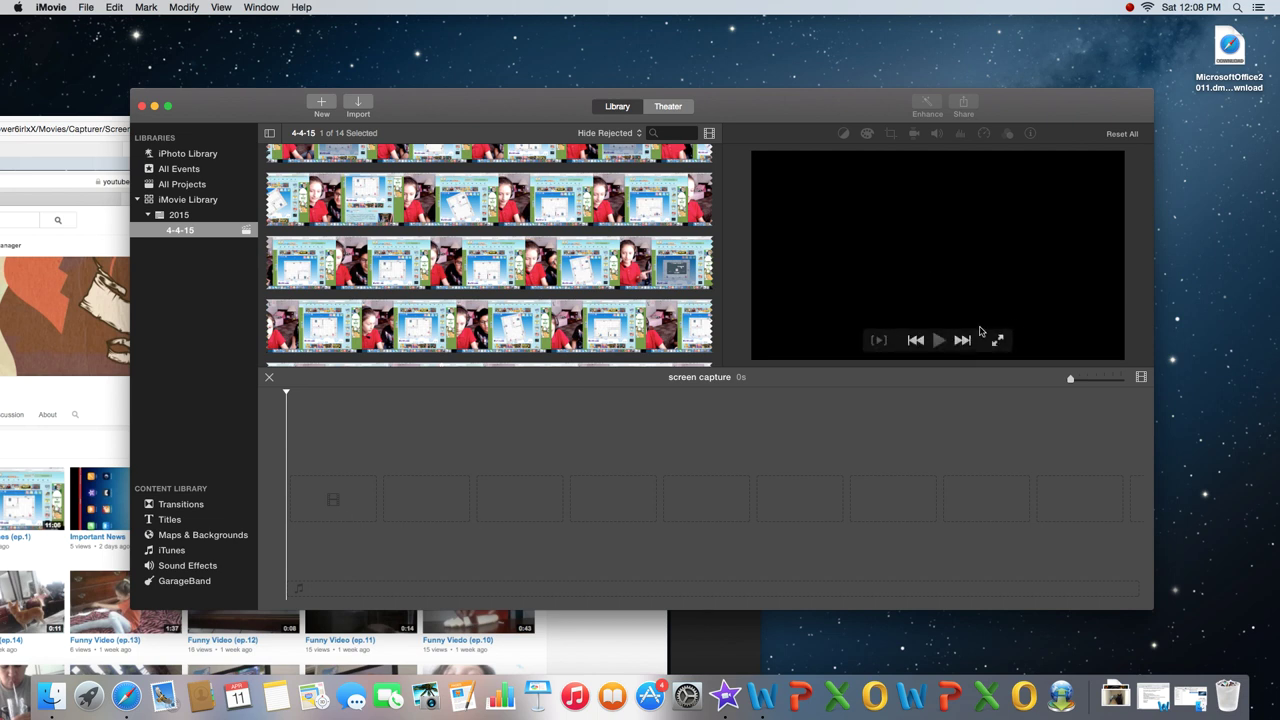
{"action": "left_click_drag", "start_coordinate": [967, 340], "coordinate": [989, 324]}
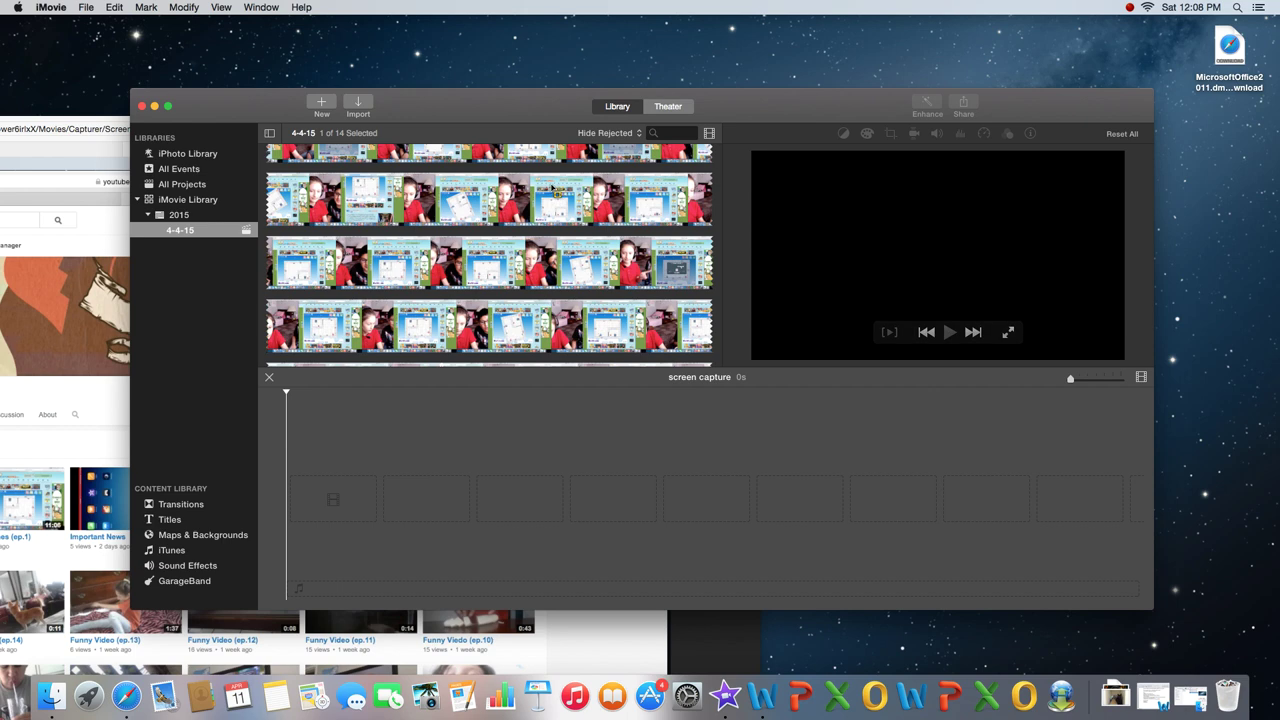
{"action": "left_click_drag", "start_coordinate": [597, 96], "coordinate": [716, 20]}
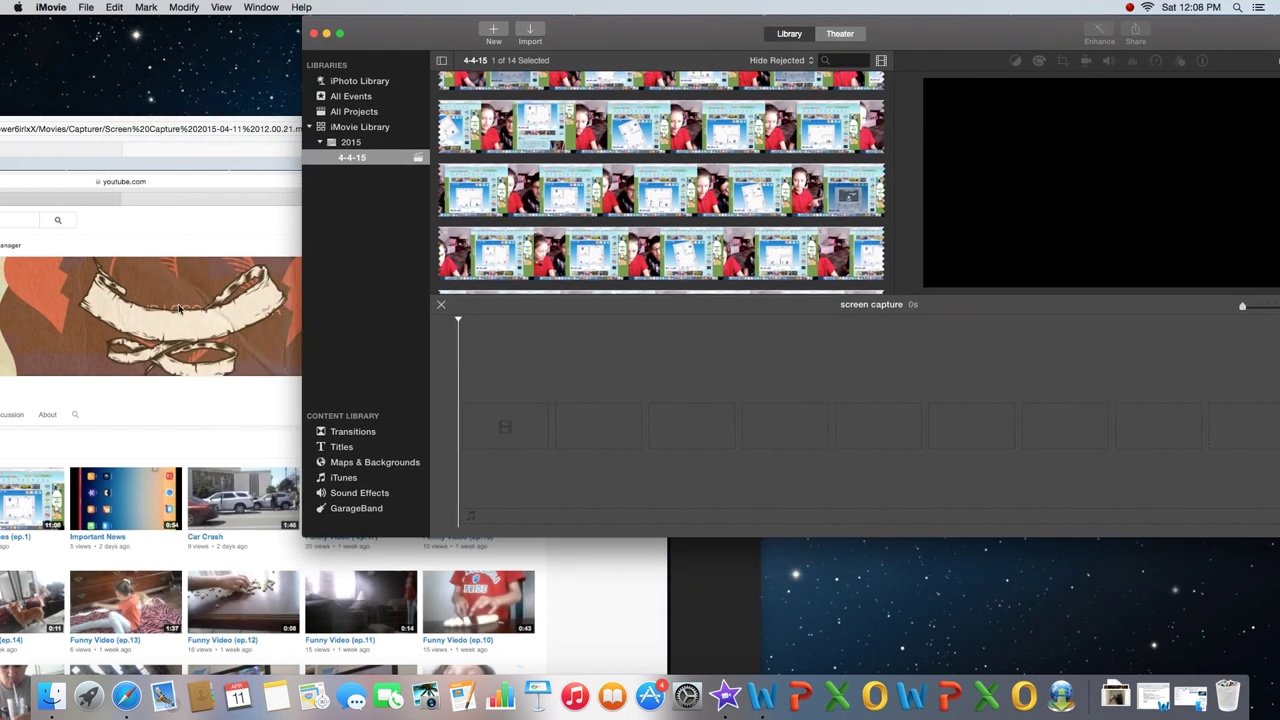
{"action": "left_click", "coordinate": [326, 35]}
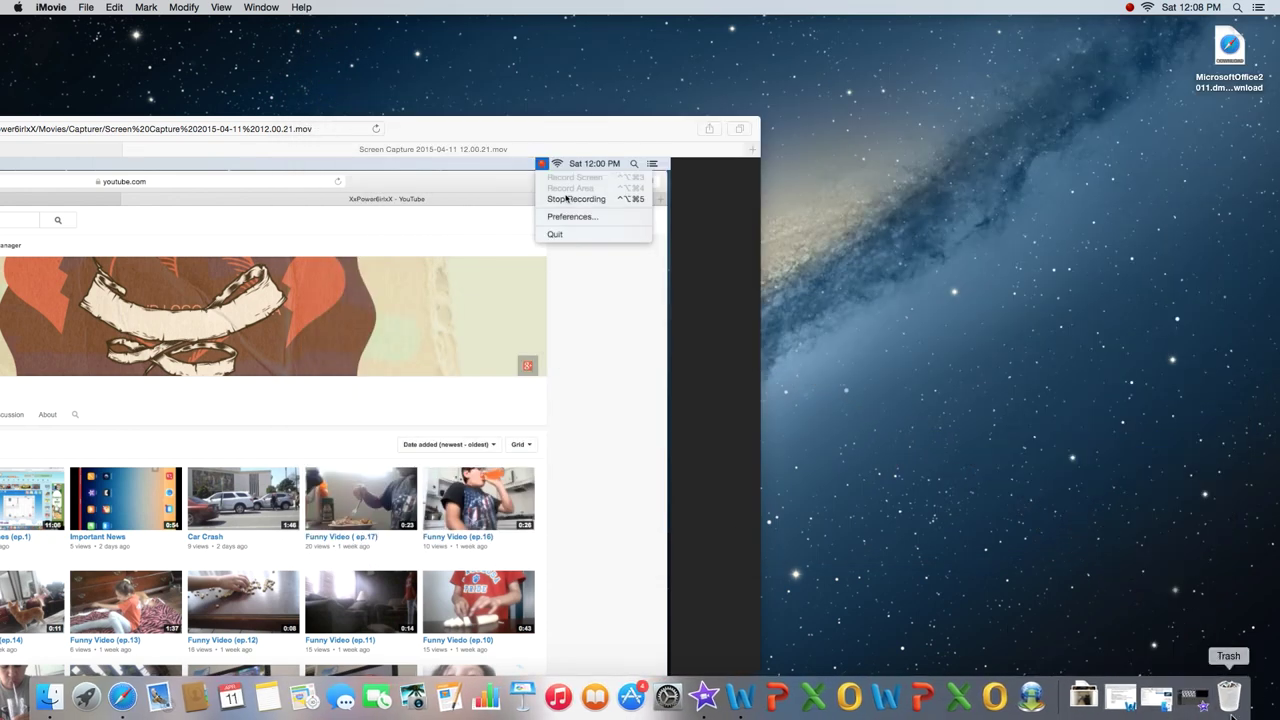
{"action": "left_click", "coordinate": [1190, 712]}
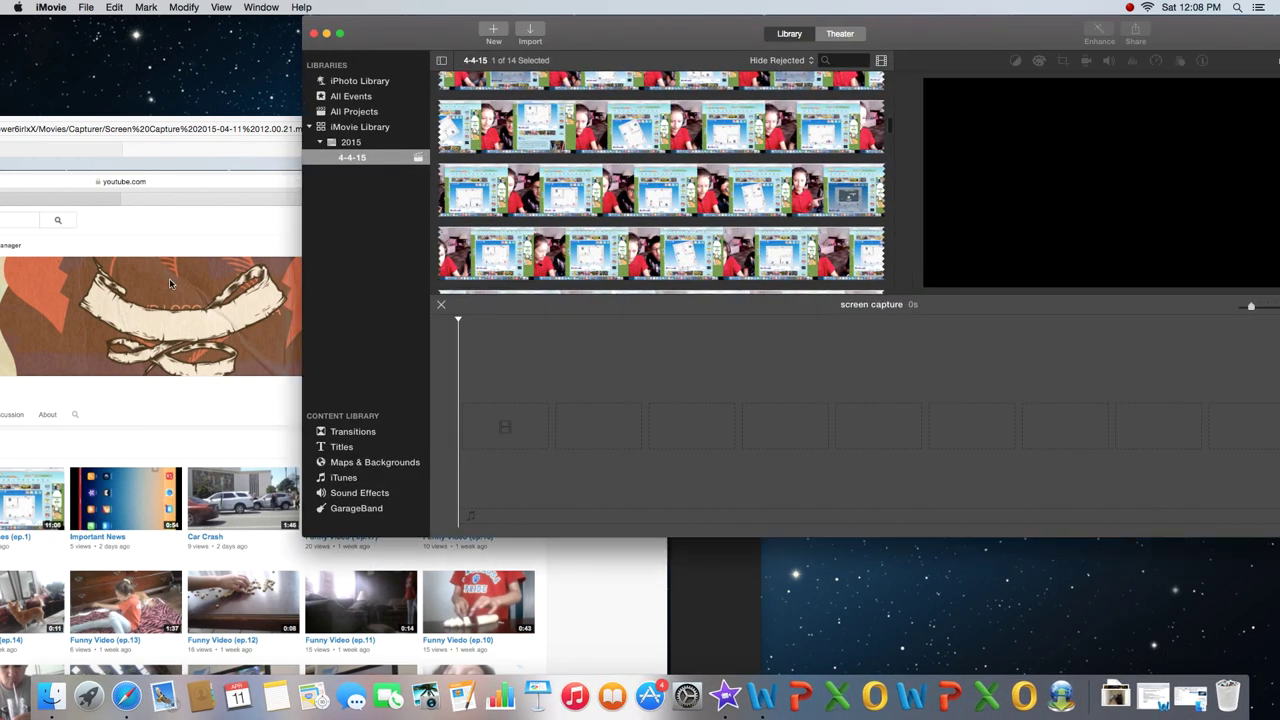
Bring the browser window with the screen capture forward, minimize iMovie and reposition the browser window on the desktop.
{"action": "left_click", "coordinate": [170, 284]}
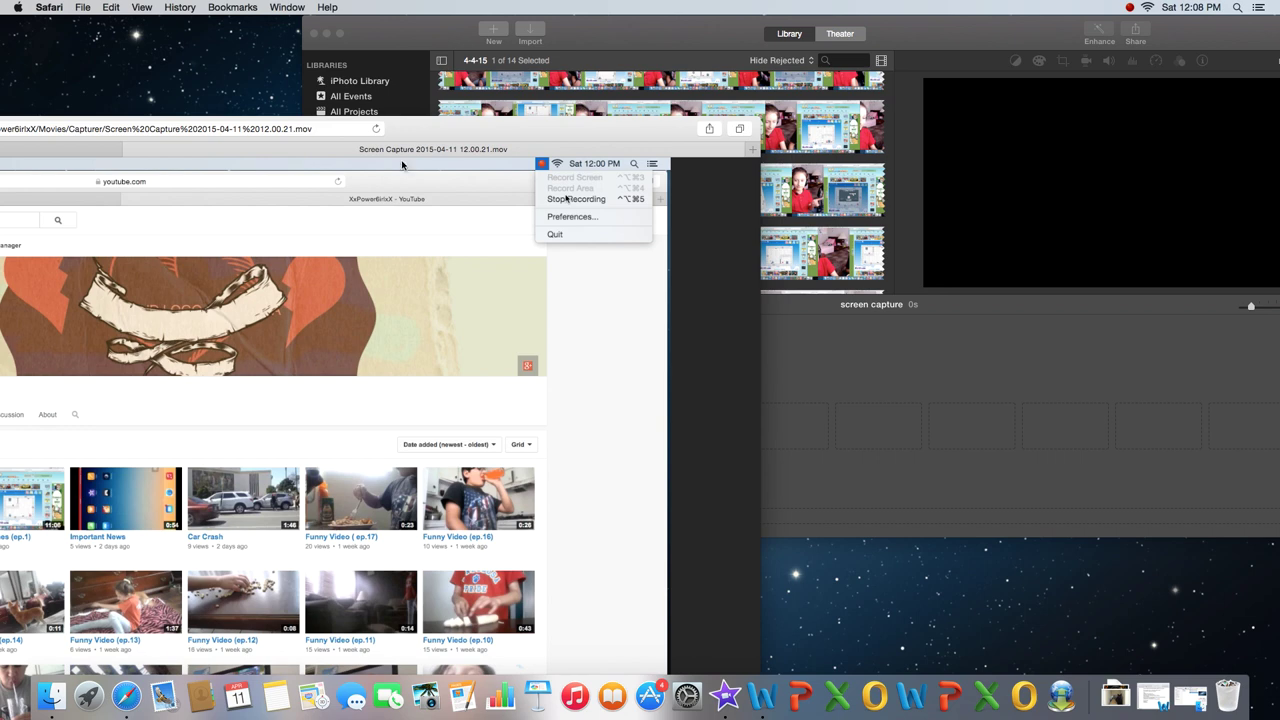
{"action": "left_click_drag", "start_coordinate": [455, 133], "coordinate": [408, 133]}
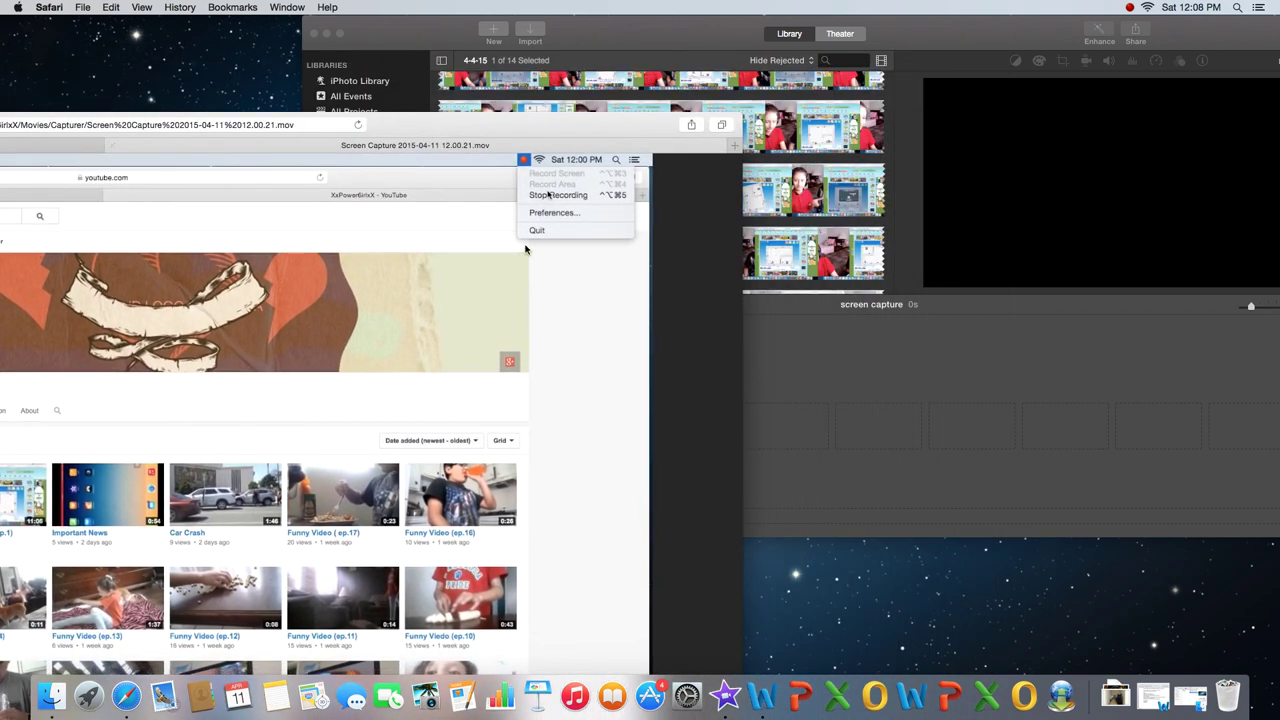
{"action": "left_click", "coordinate": [326, 34]}
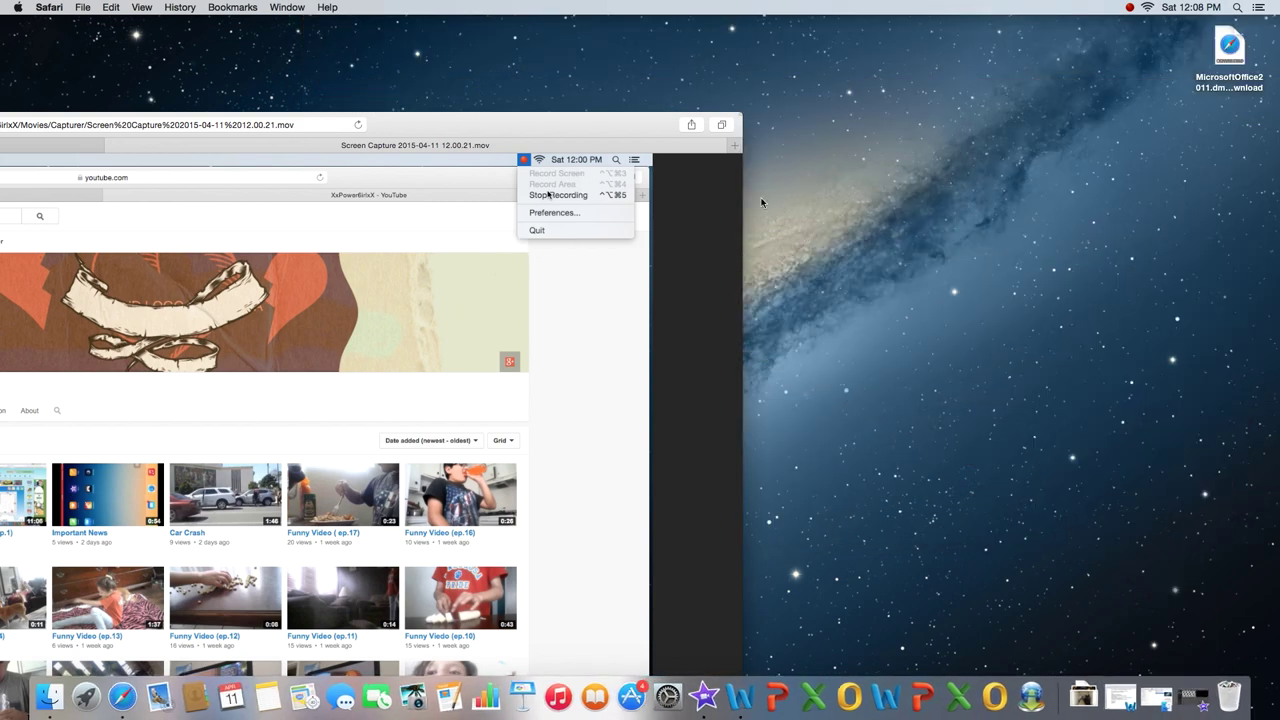
{"action": "left_click_drag", "start_coordinate": [318, 126], "coordinate": [832, 660]}
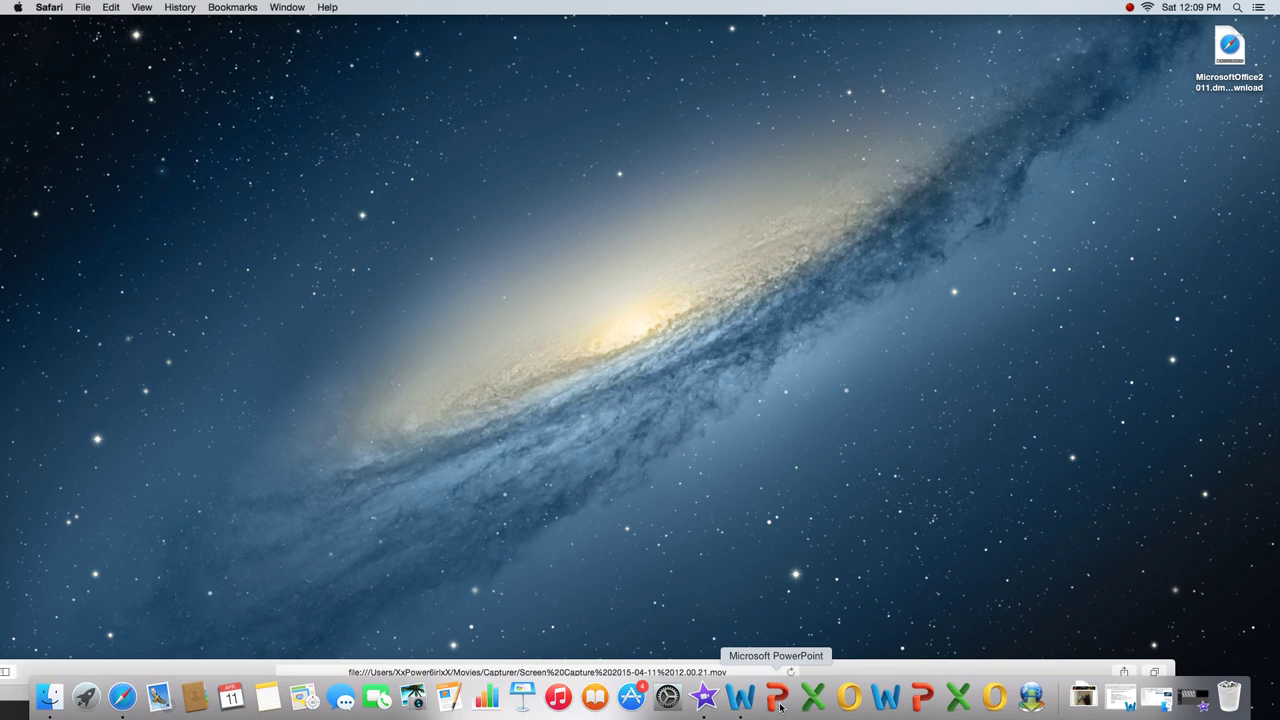
{"action": "left_click_drag", "start_coordinate": [835, 668], "coordinate": [928, 395]}
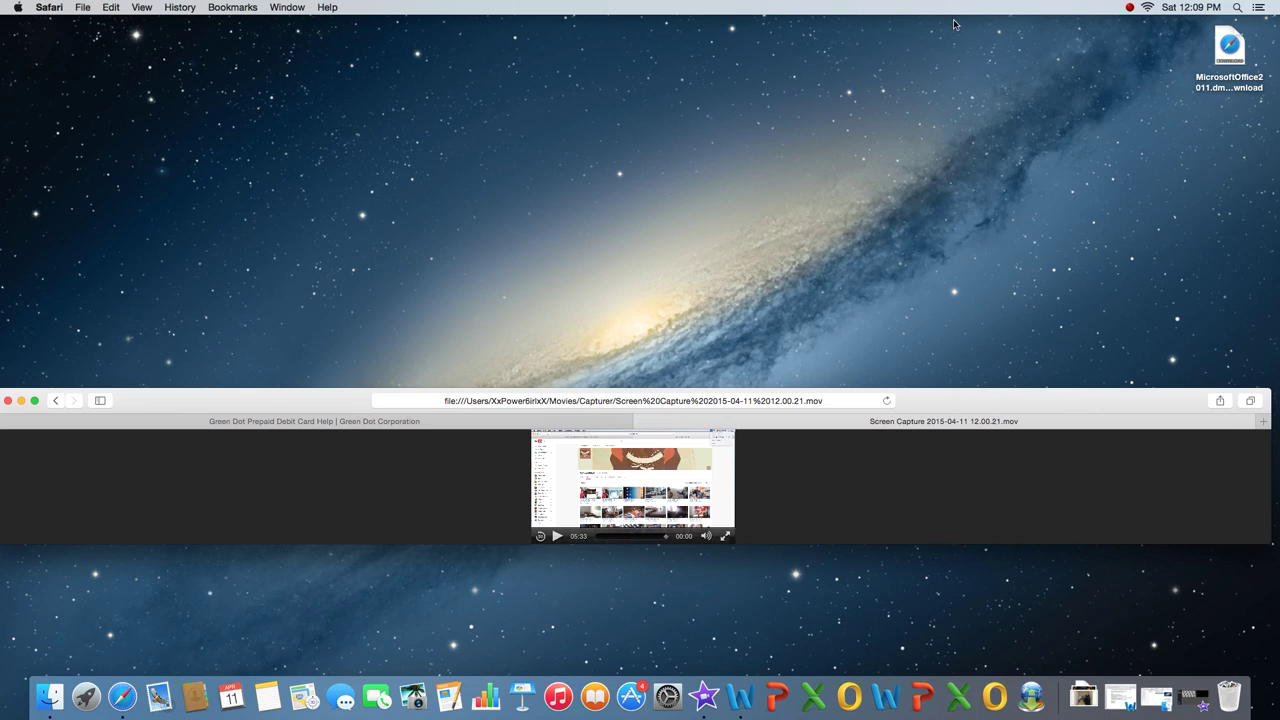
Reopen iMovie beside the browser window, minimize both windows and restore the browser window with the recording.
{"action": "left_click", "coordinate": [704, 697]}
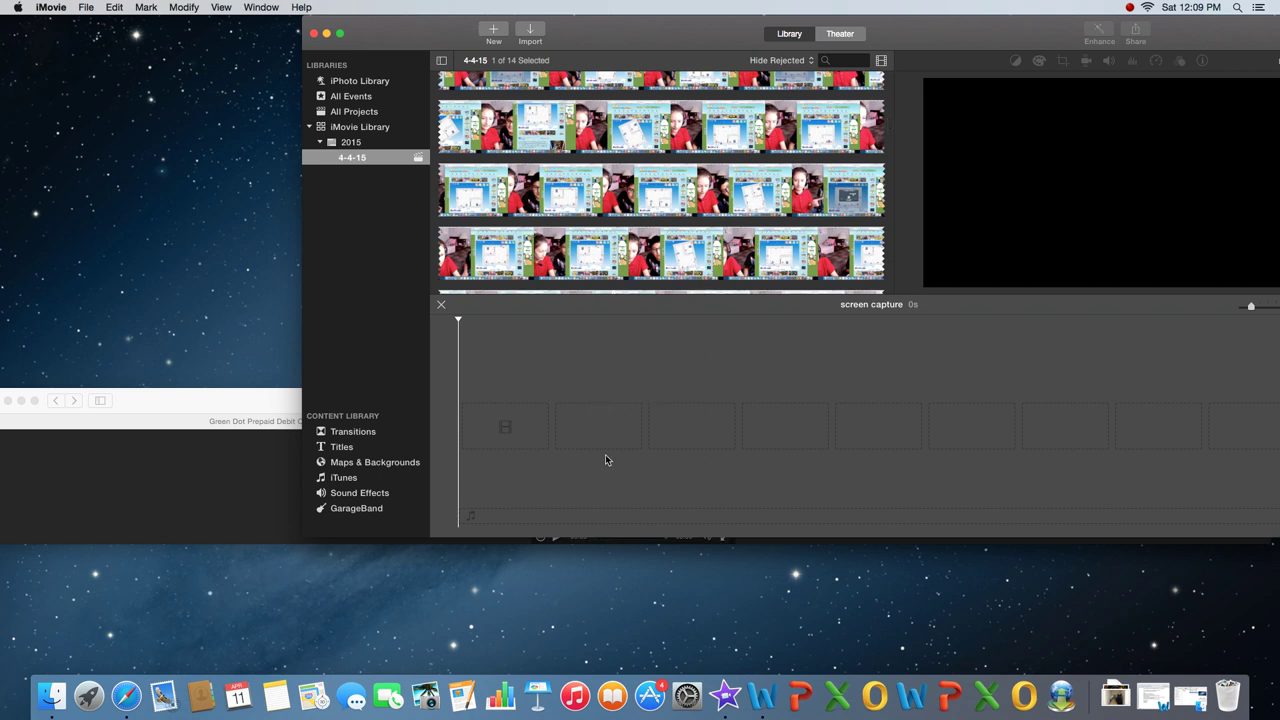
{"action": "left_click", "coordinate": [179, 494]}
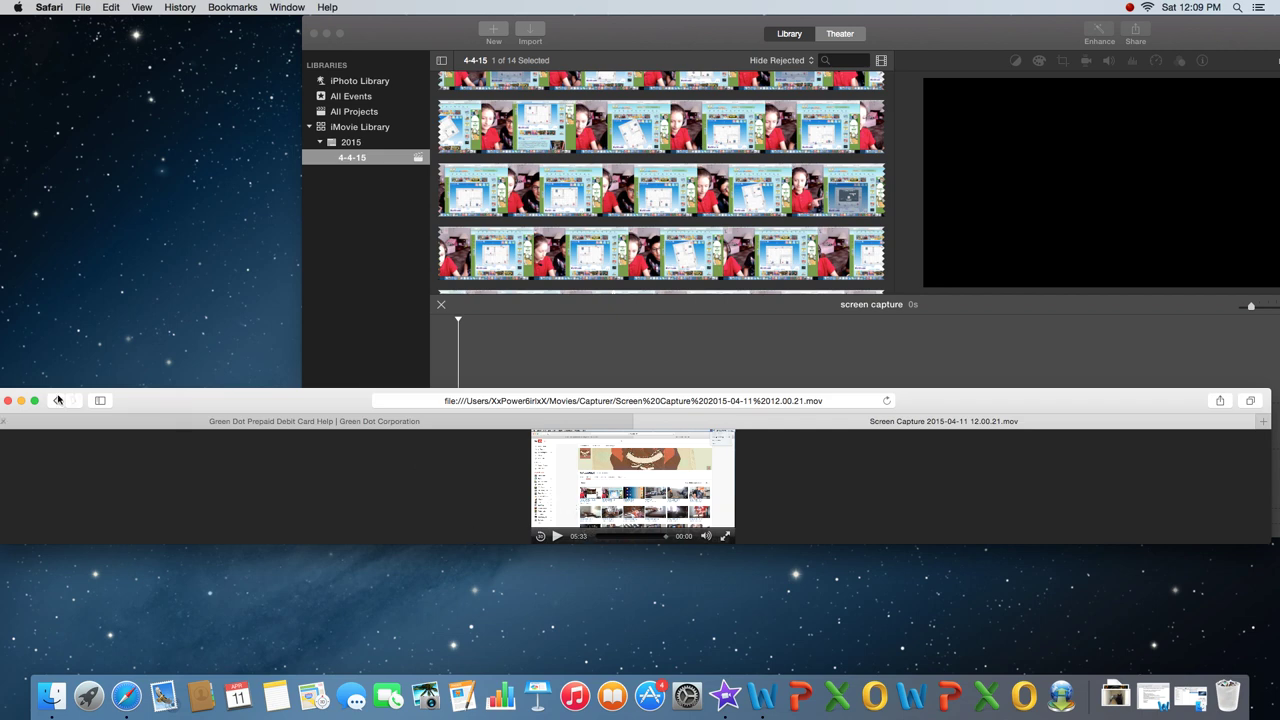
{"action": "left_click", "coordinate": [21, 400]}
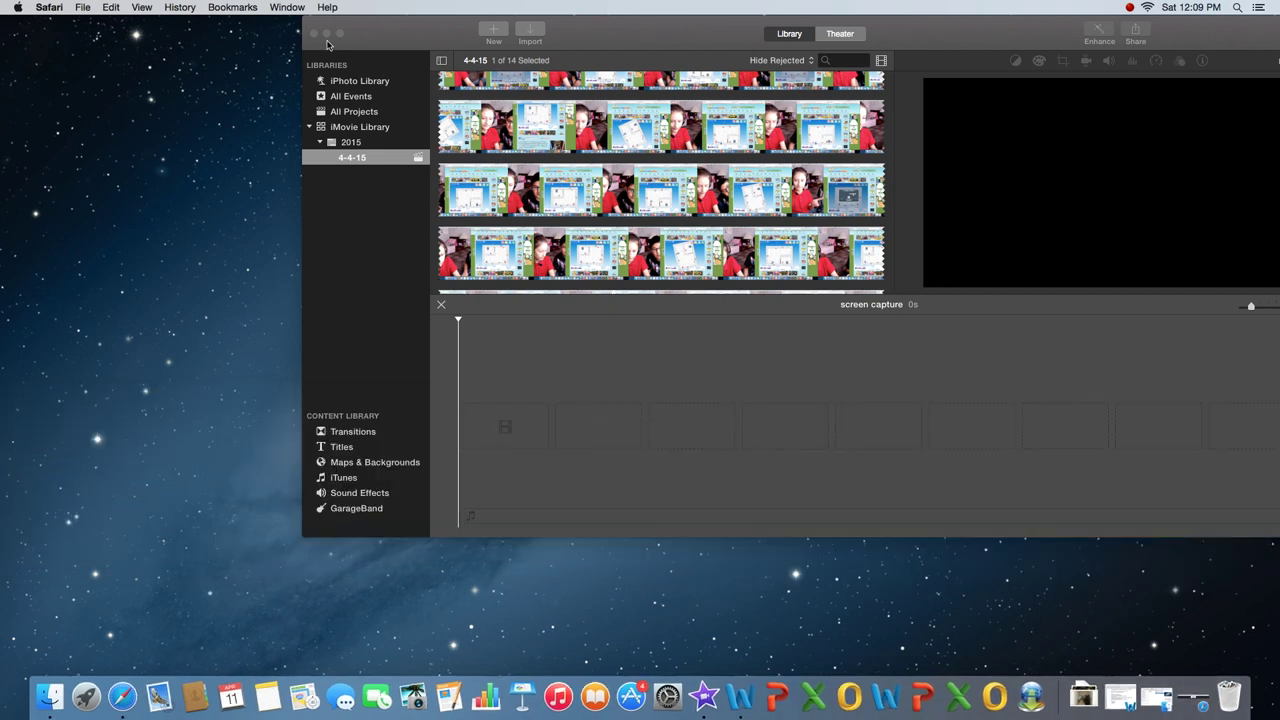
{"action": "left_click", "coordinate": [326, 34]}
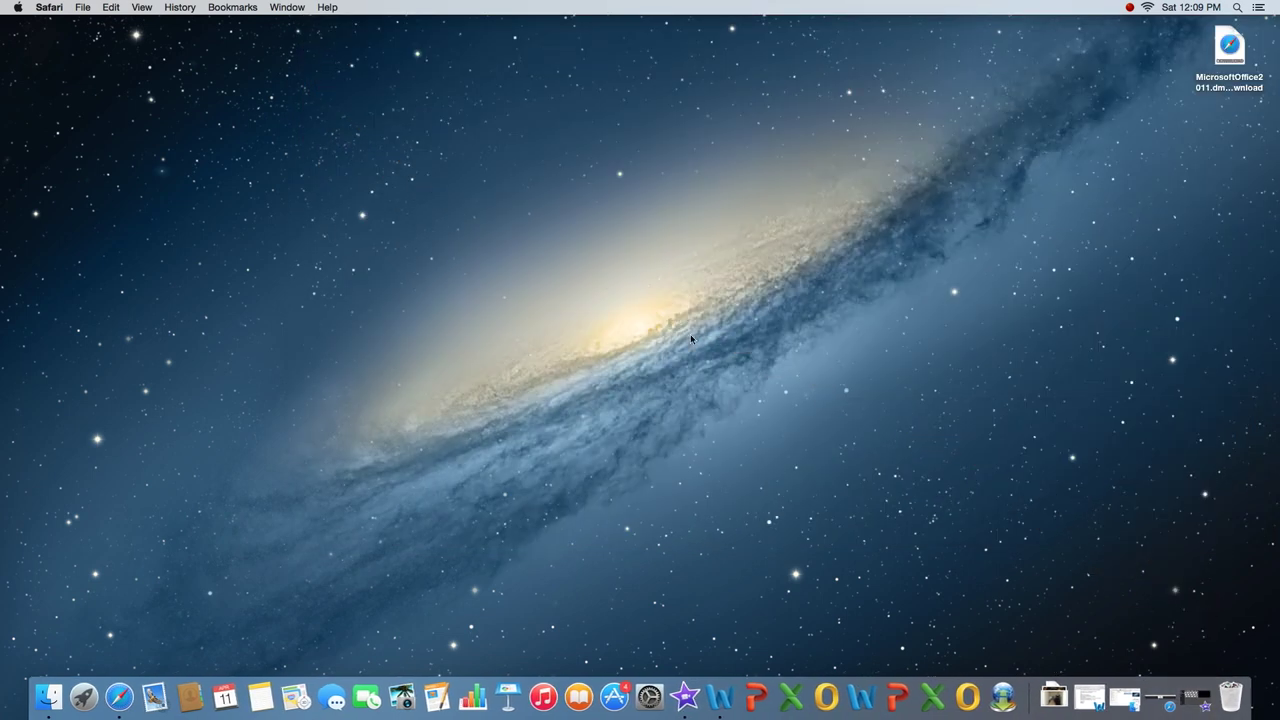
{"action": "left_click", "coordinate": [1164, 692]}
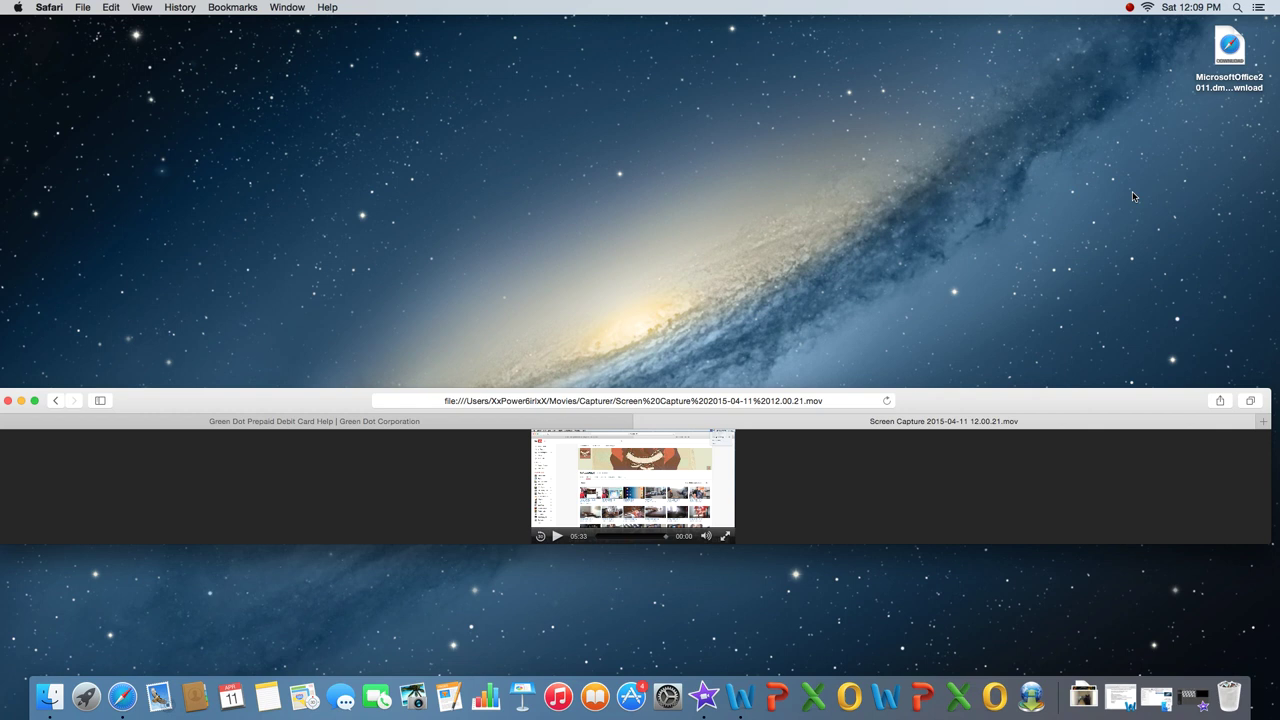
Look at the Capturer menu without choosing anything and view the FAQs on the Green Dot help page.
{"action": "left_click", "coordinate": [1131, 8]}
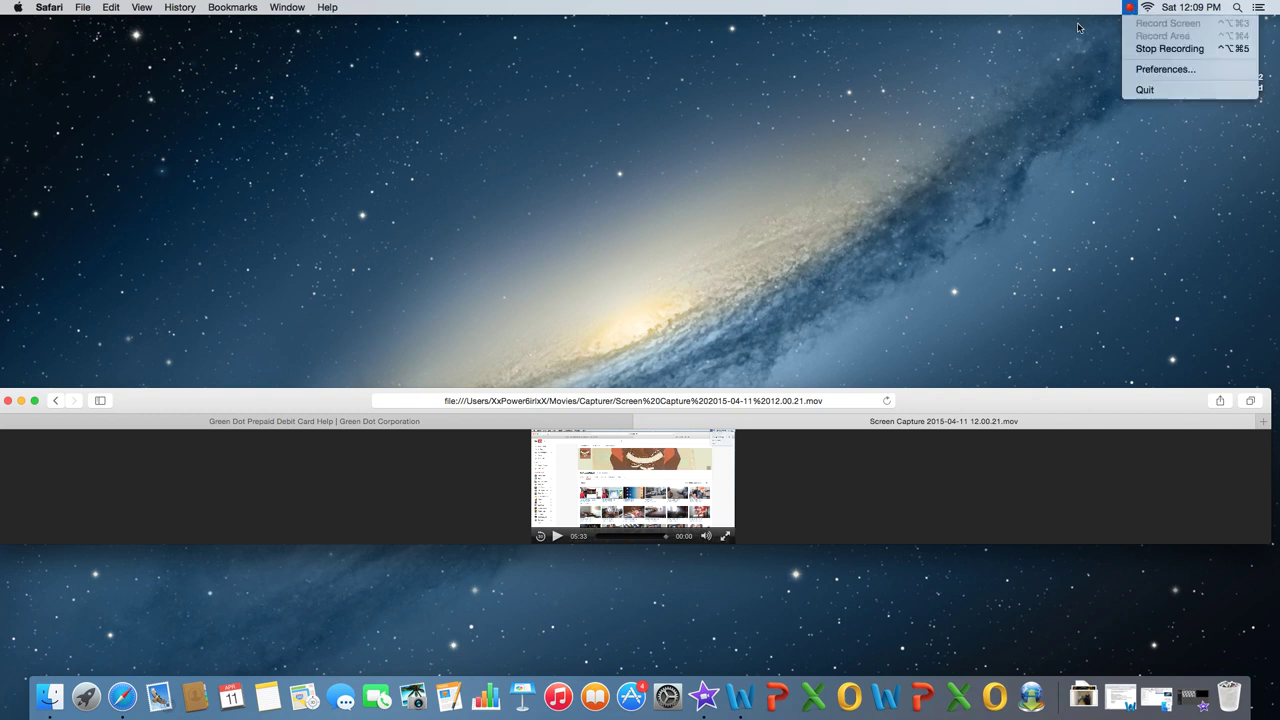
{"action": "left_click", "coordinate": [948, 130]}
{"action": "left_click", "coordinate": [553, 419]}
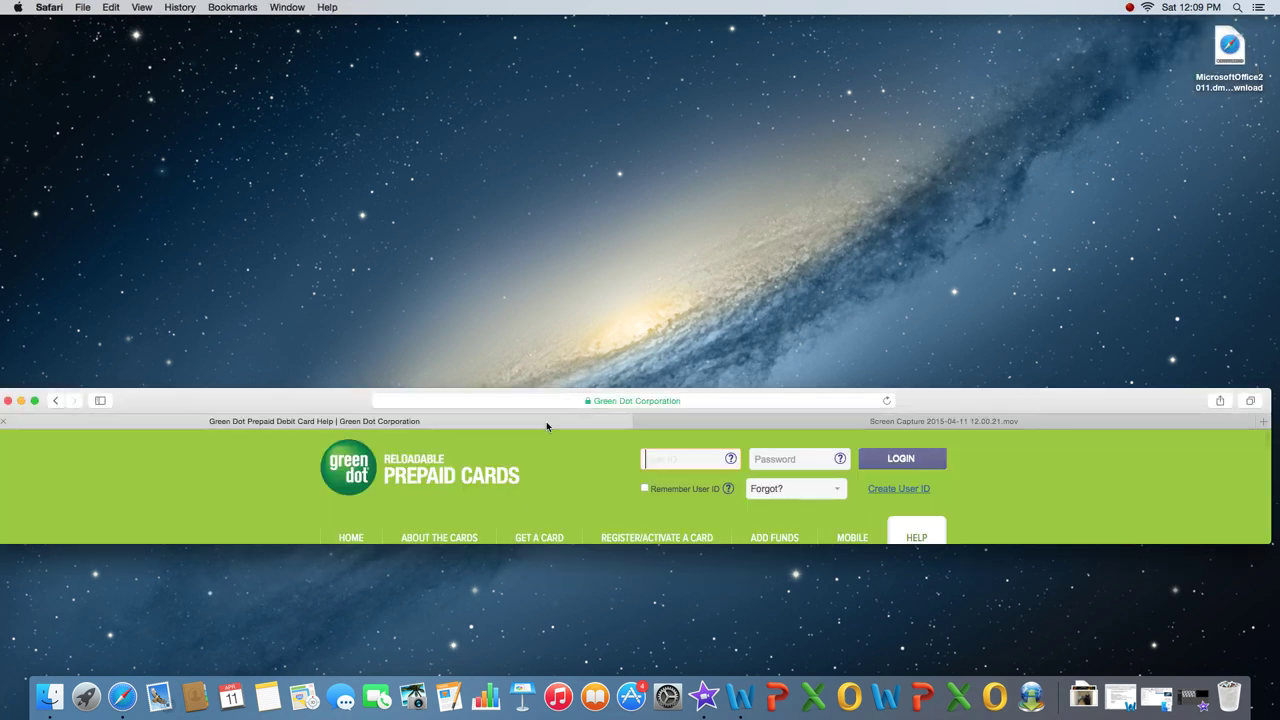
{"action": "scroll", "coordinate": [650, 492], "scroll_direction": "down", "scroll_amount": 10}
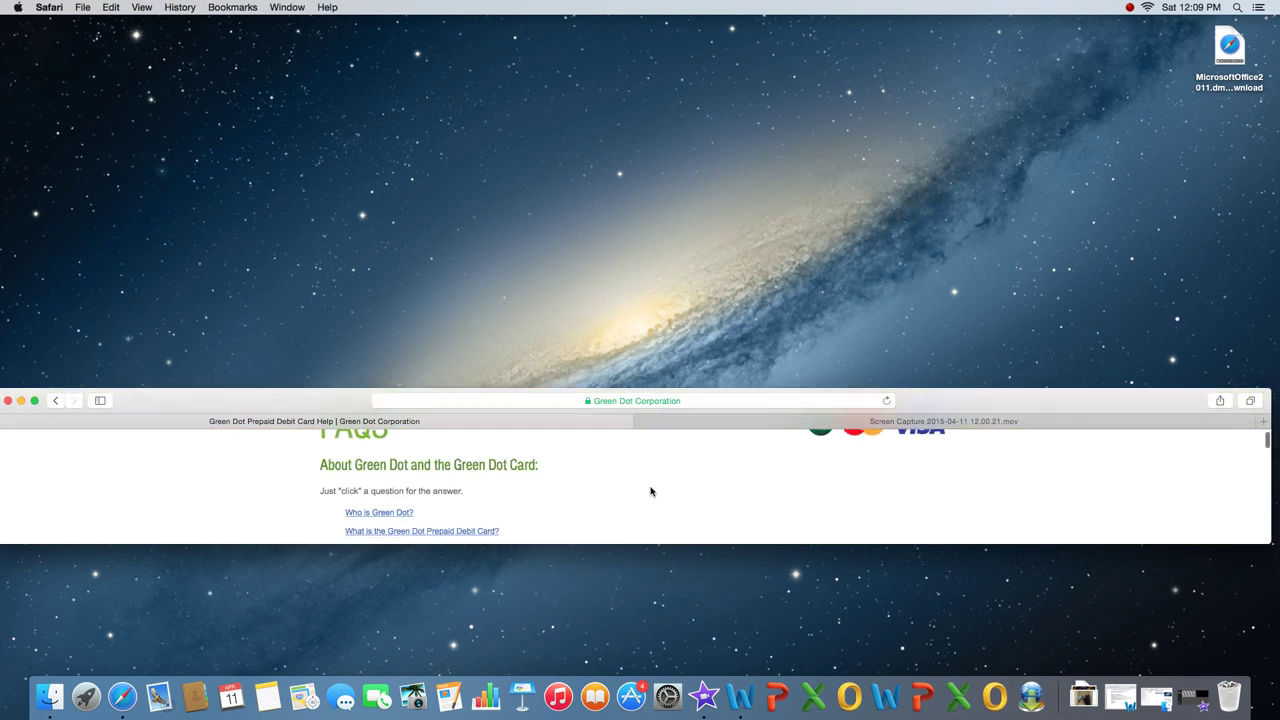
Skim the Green Dot FAQs, reposition the browser window and close the browser tab holding the screen capture.
{"action": "scroll", "coordinate": [646, 499], "scroll_direction": "down", "scroll_amount": 10}
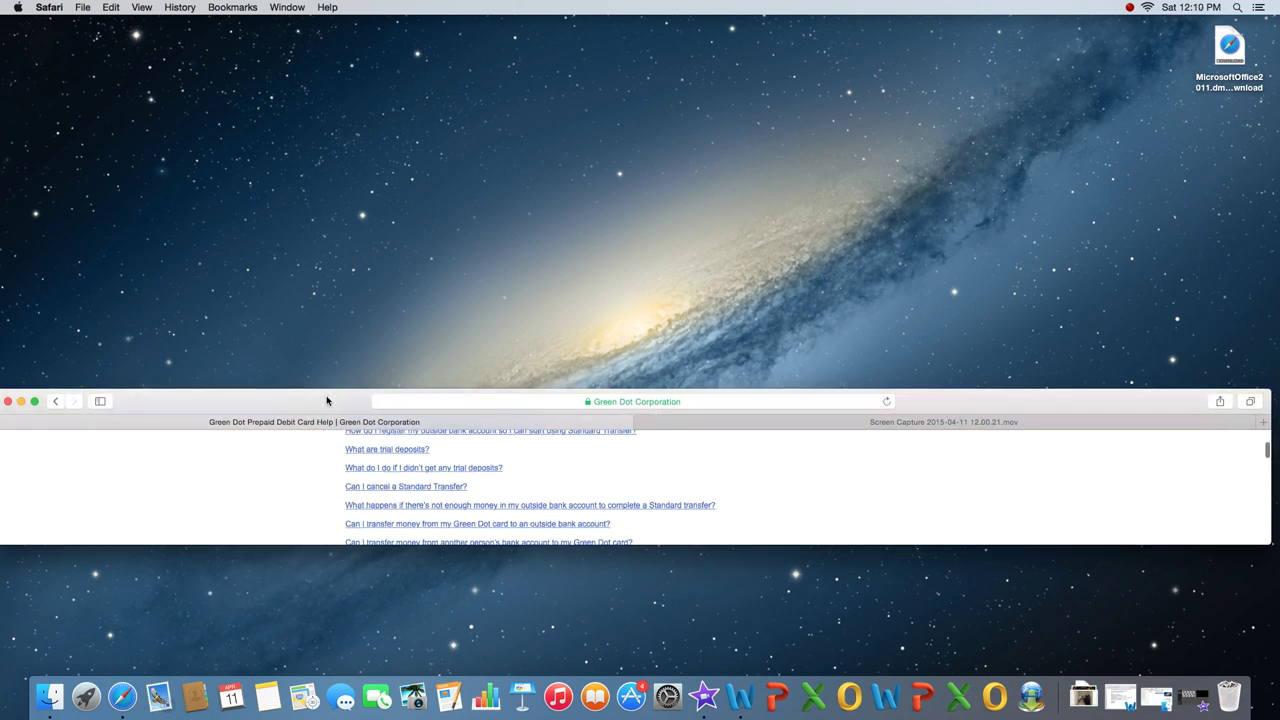
{"action": "left_click_drag", "start_coordinate": [329, 406], "coordinate": [204, 240]}
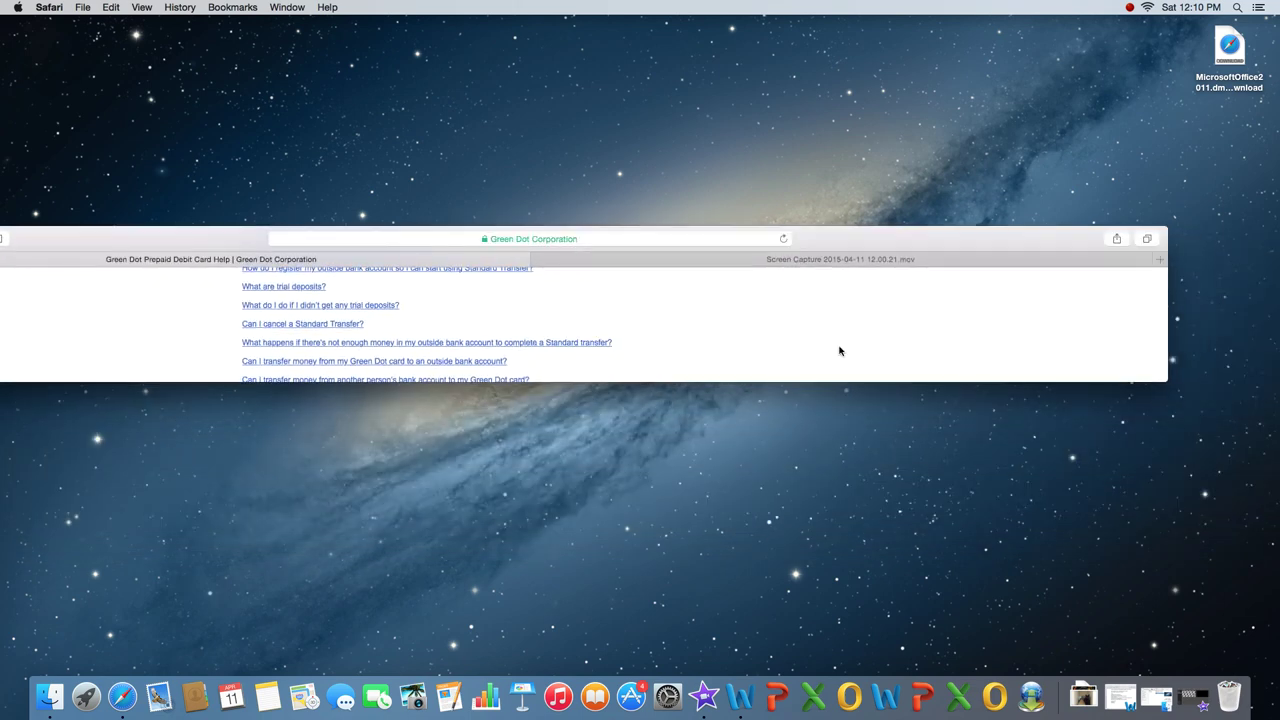
{"action": "left_click", "coordinate": [538, 260]}
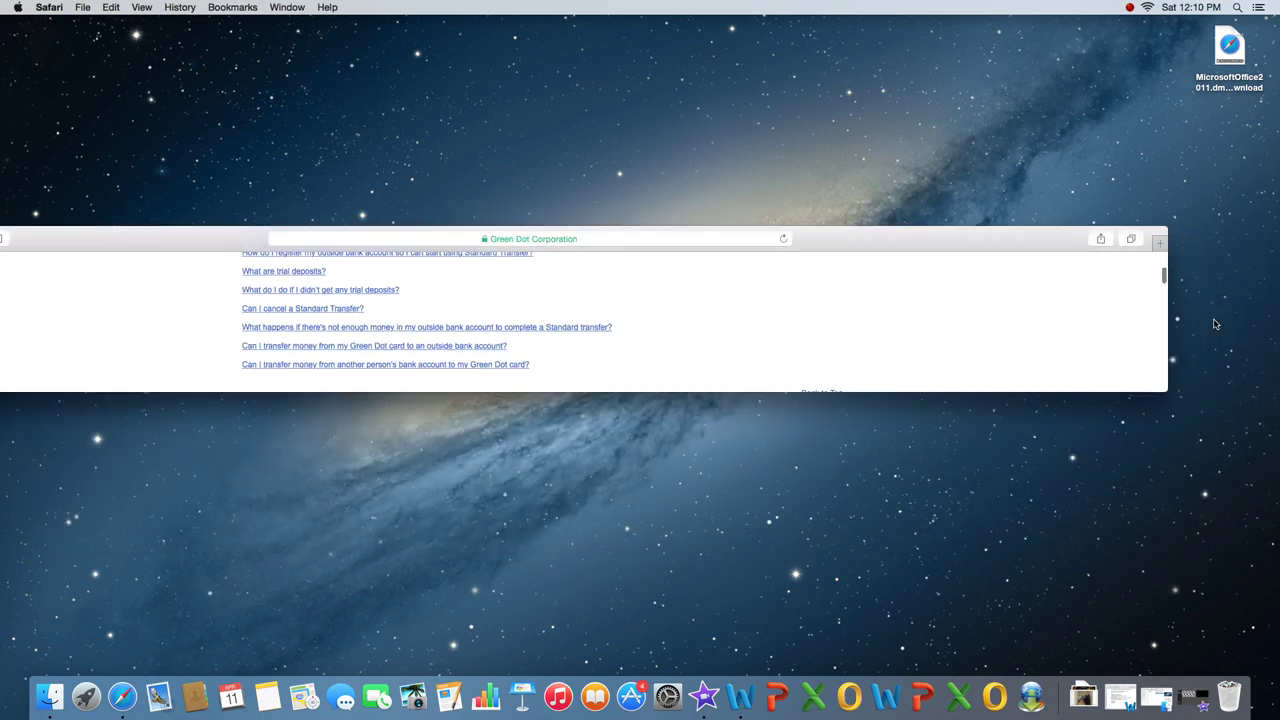
Load YouTube from the favorites in a new browser tab and expand the browser window to full screen.
{"action": "left_click", "coordinate": [1161, 244]}
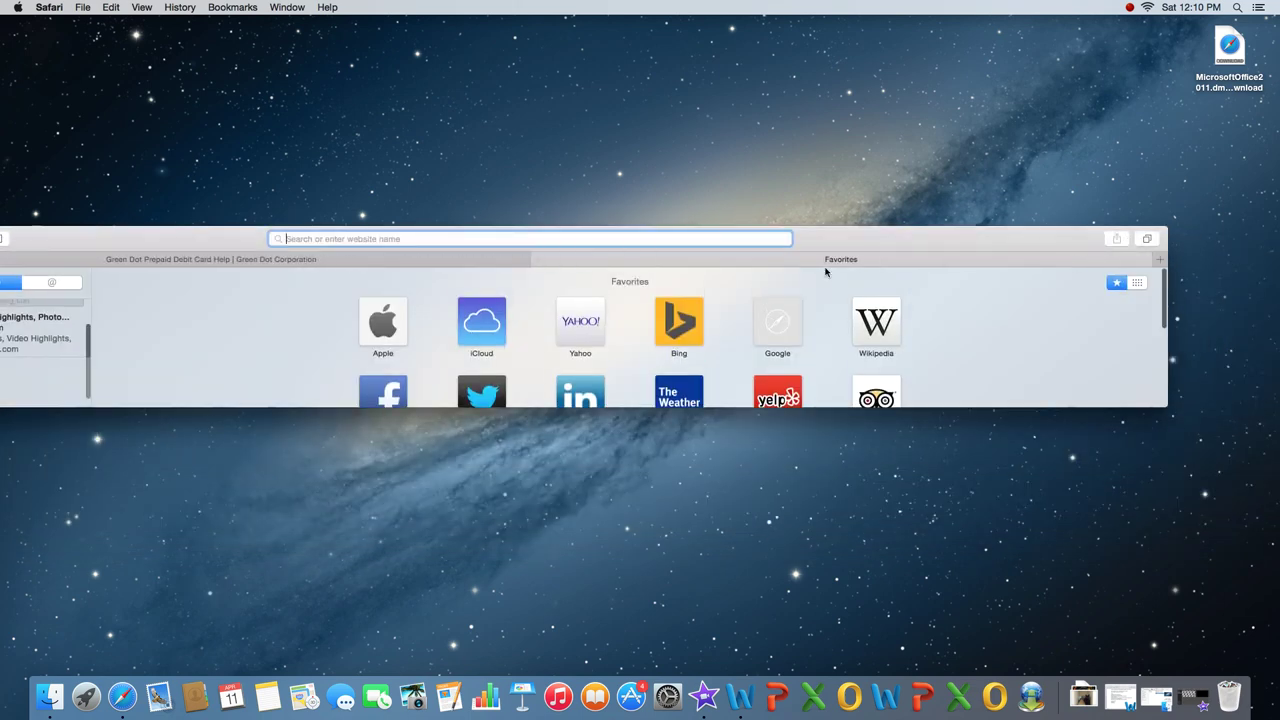
{"action": "scroll", "coordinate": [837, 390], "scroll_direction": "down", "scroll_amount": 5}
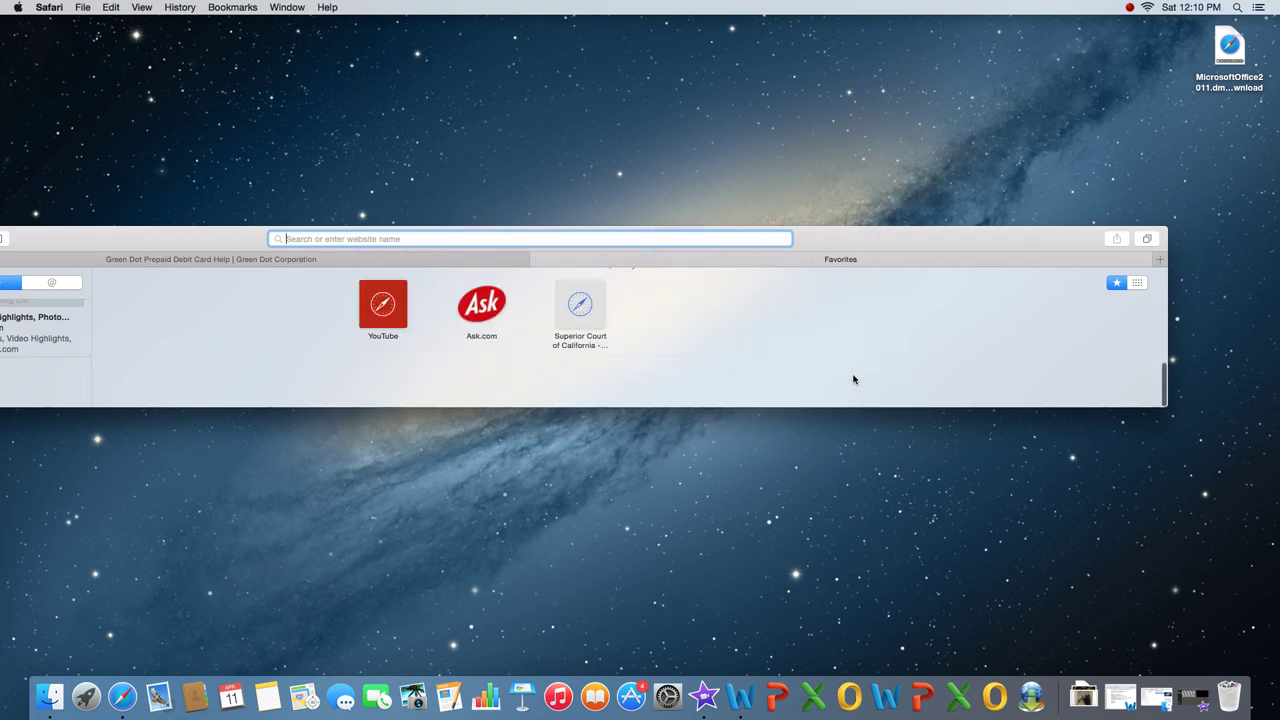
{"action": "left_click", "coordinate": [378, 340]}
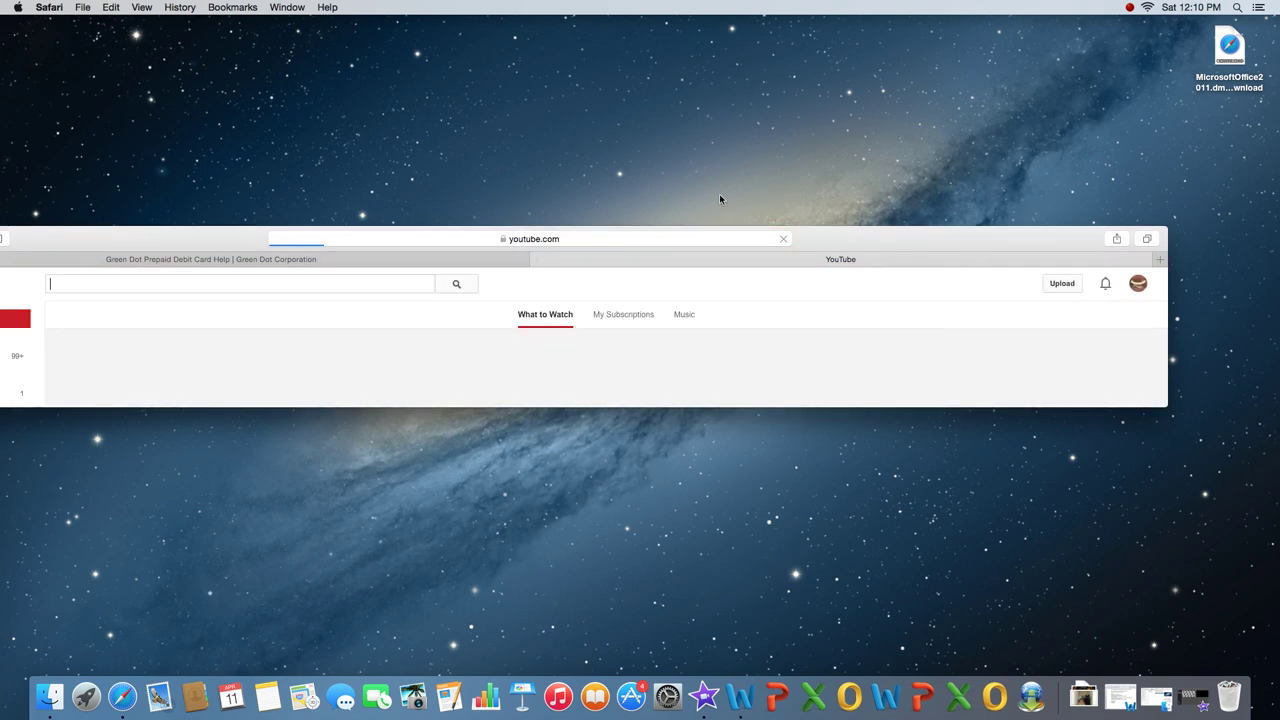
{"action": "left_click", "coordinate": [247, 280]}
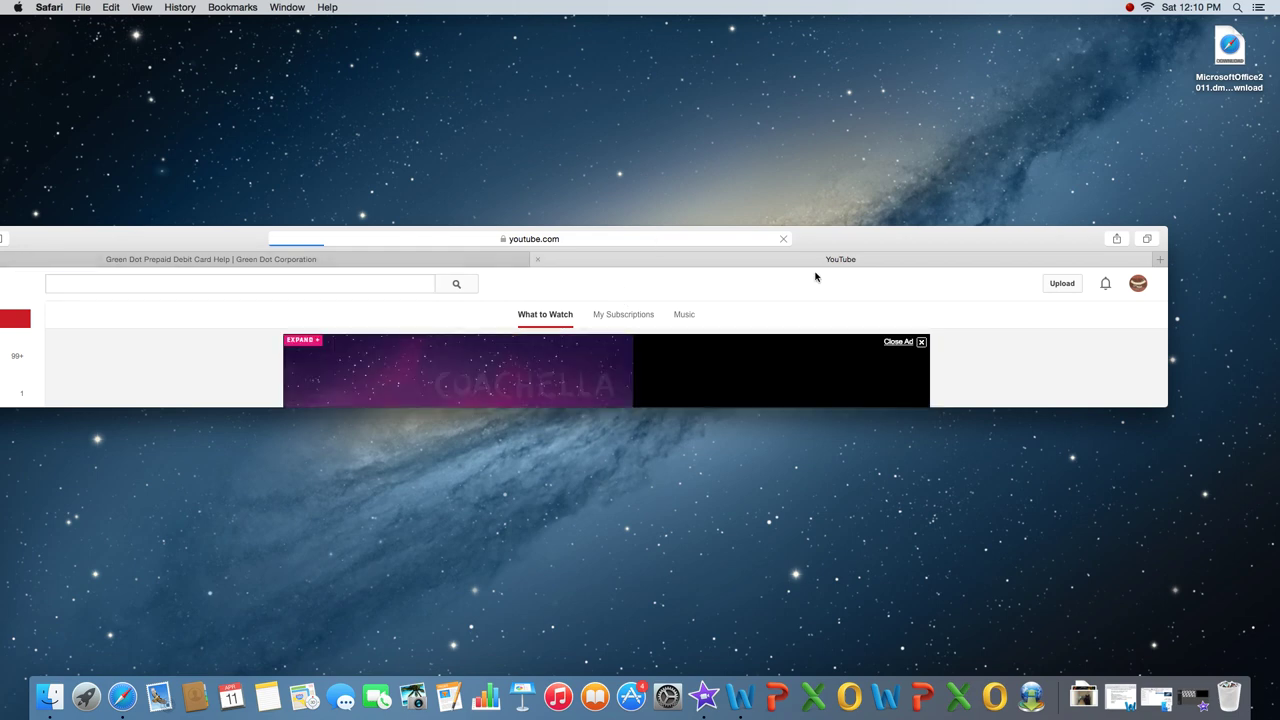
{"action": "left_click_drag", "start_coordinate": [841, 254], "coordinate": [948, 250]}
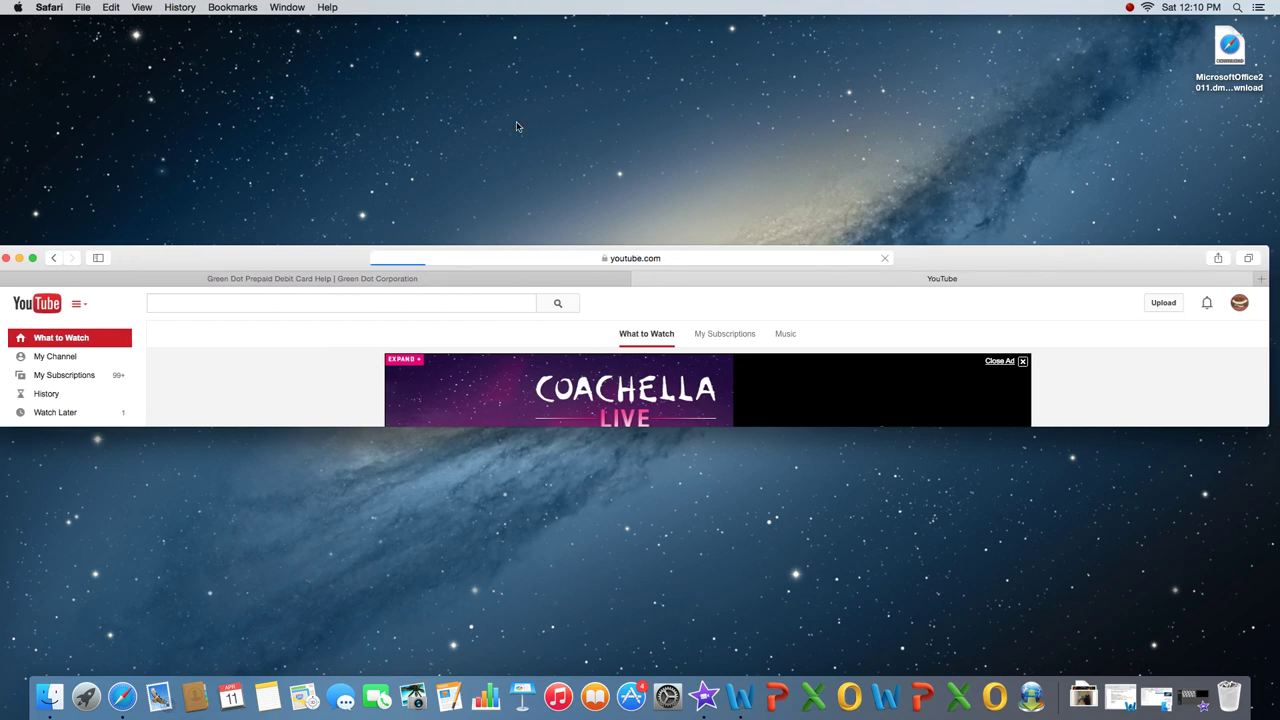
{"action": "left_click", "coordinate": [34, 258]}
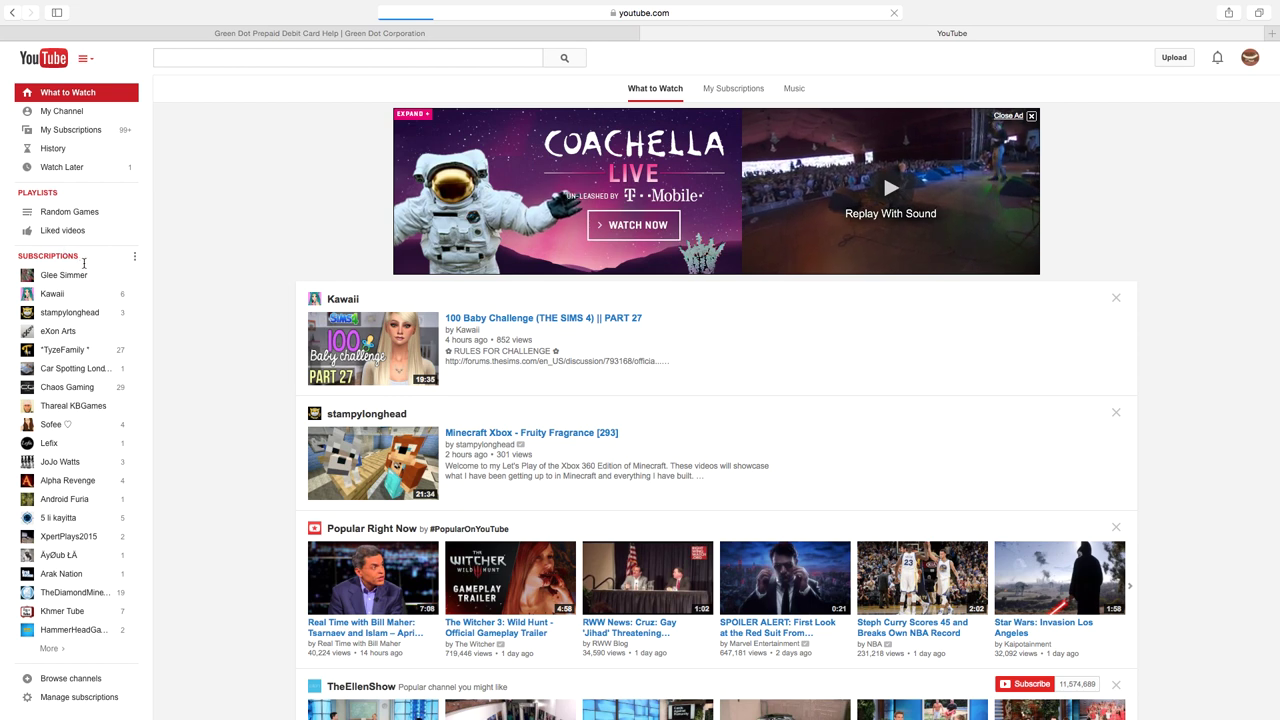
View the Glee Simmer, Kawaii and stampylonghead channels, and look through stampylonghead's uploaded videos.
{"action": "left_click", "coordinate": [80, 276]}
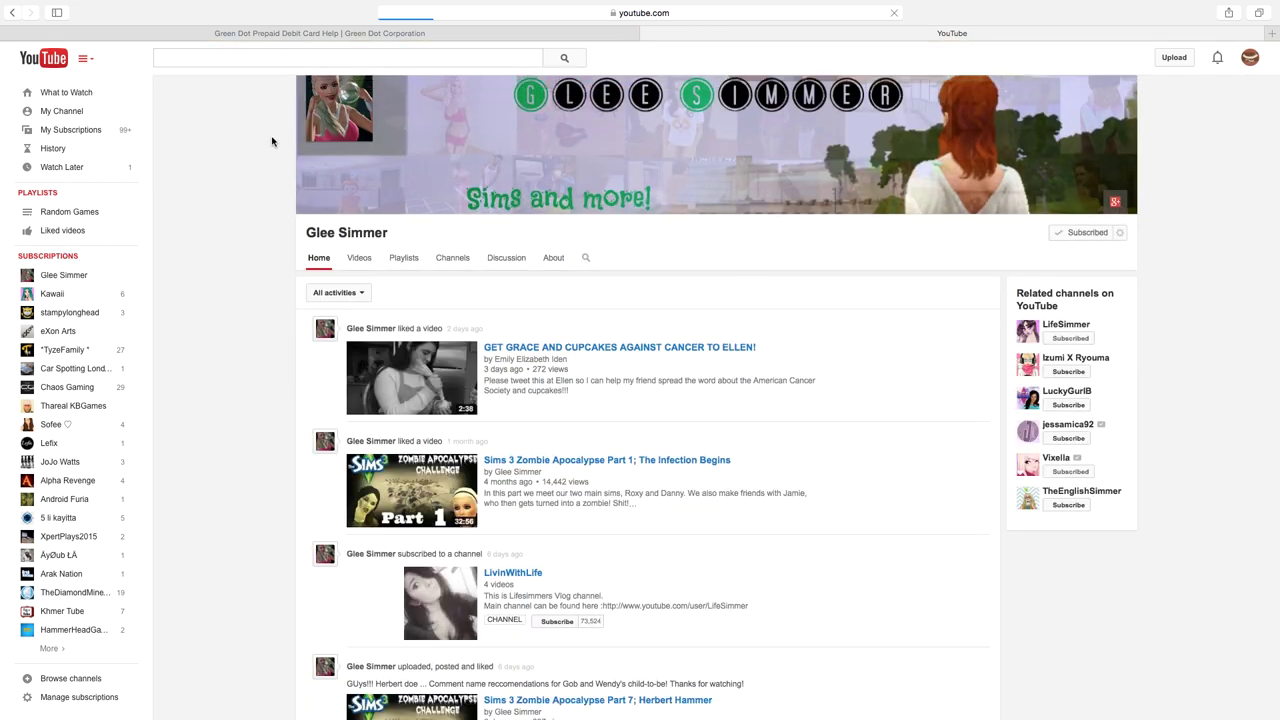
{"action": "left_click", "coordinate": [105, 293]}
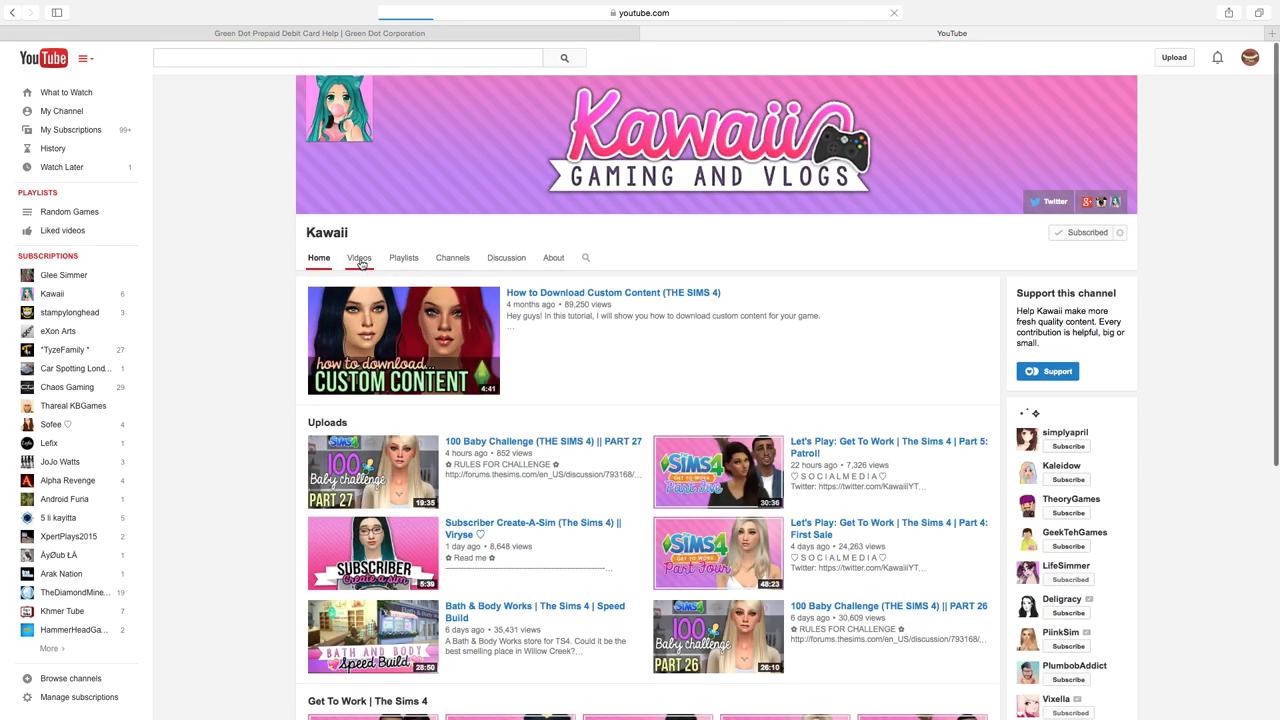
{"action": "left_click", "coordinate": [59, 318]}
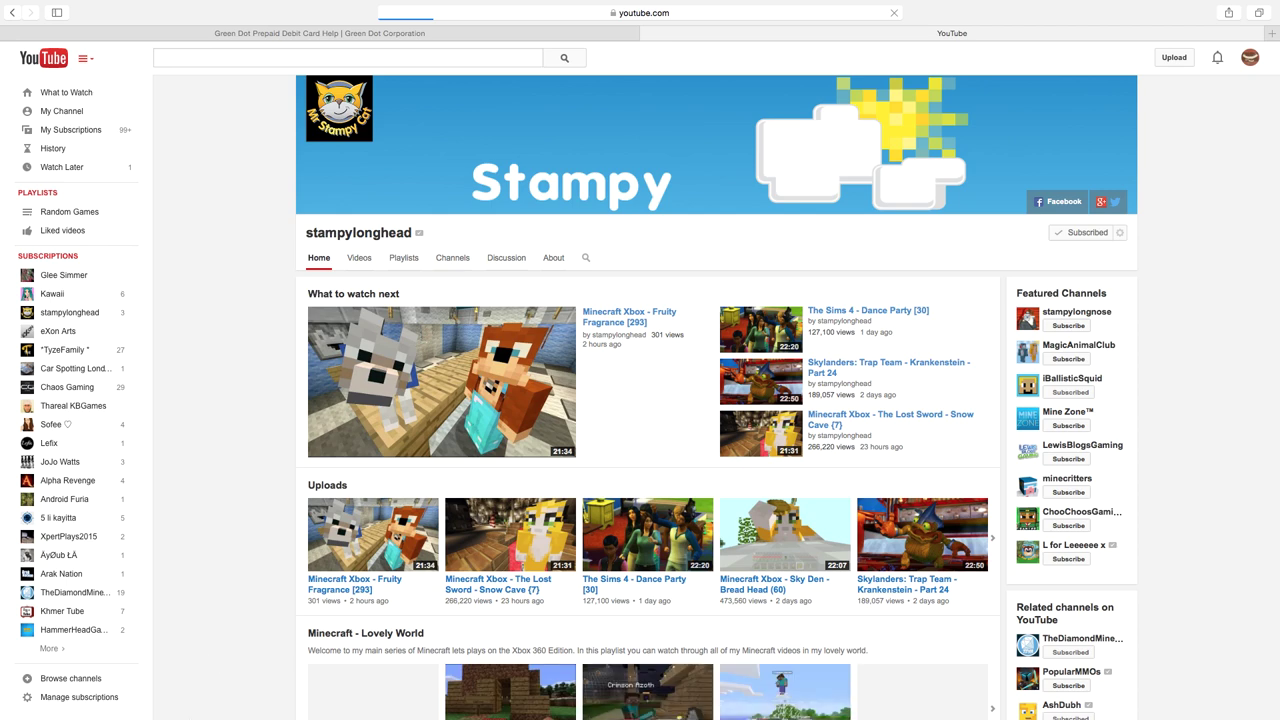
{"action": "mouse_move", "coordinate": [341, 706]}
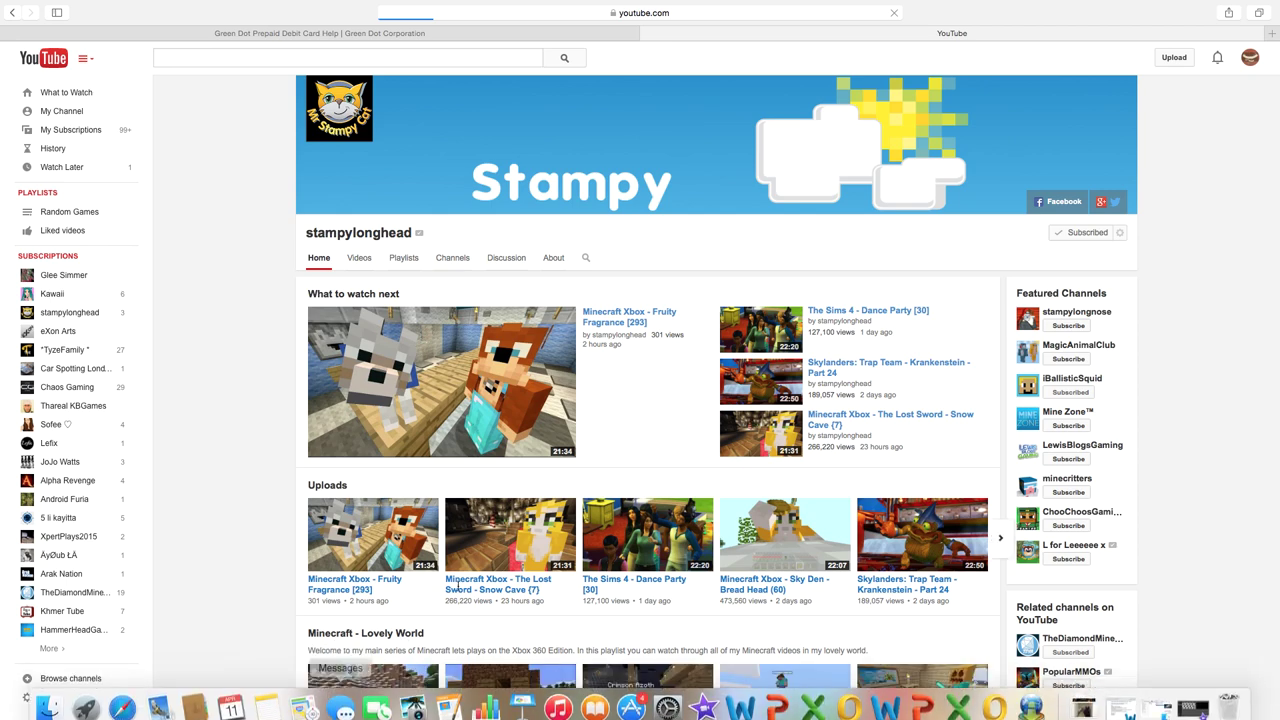
{"action": "left_click", "coordinate": [357, 260]}
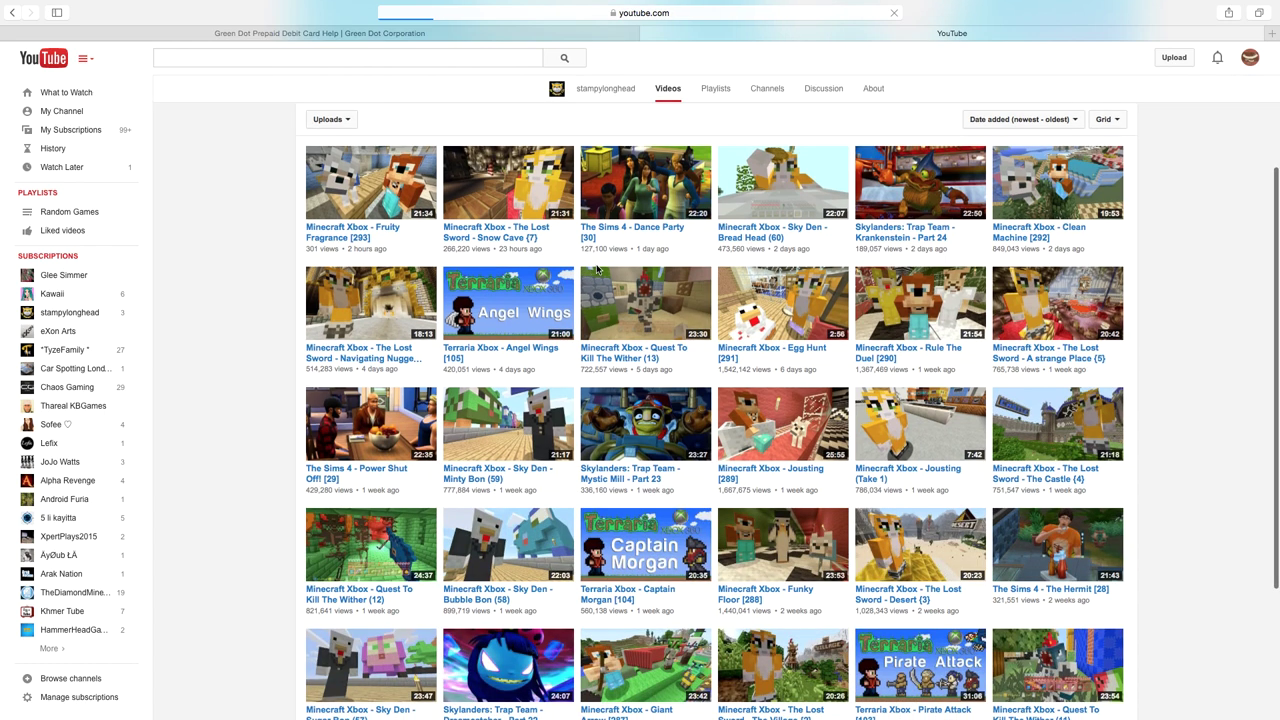
{"action": "scroll", "coordinate": [593, 455], "scroll_direction": "down", "scroll_amount": 2}
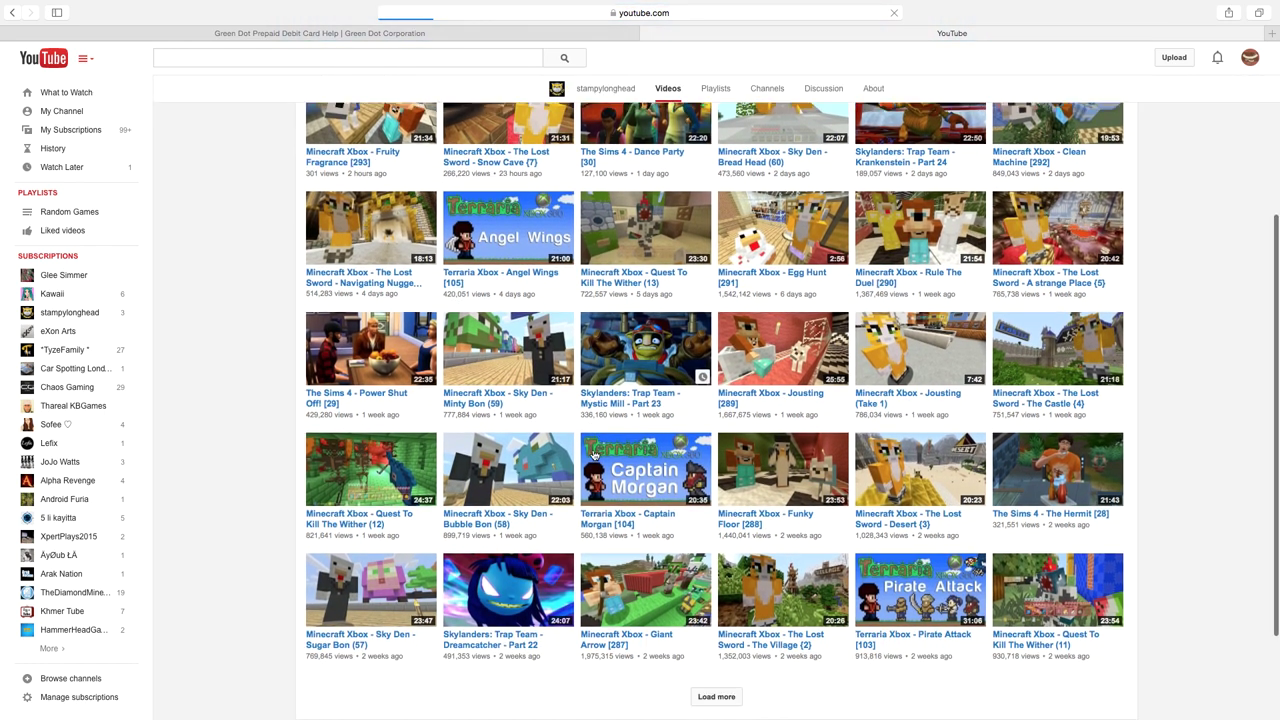
{"action": "scroll", "coordinate": [593, 455], "scroll_direction": "up", "scroll_amount": 5}
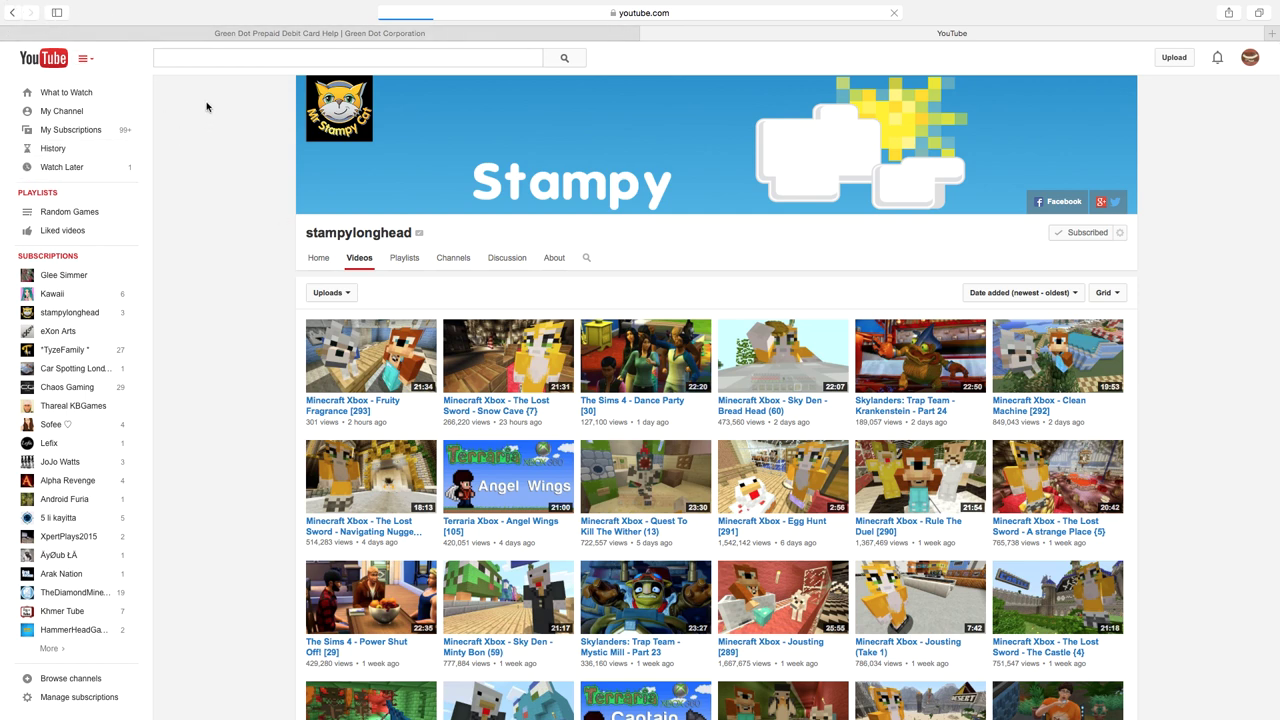
Take the browser out of full screen, close the YouTube tab and minimize the browser window.
{"action": "mouse_move", "coordinate": [499, 3]}
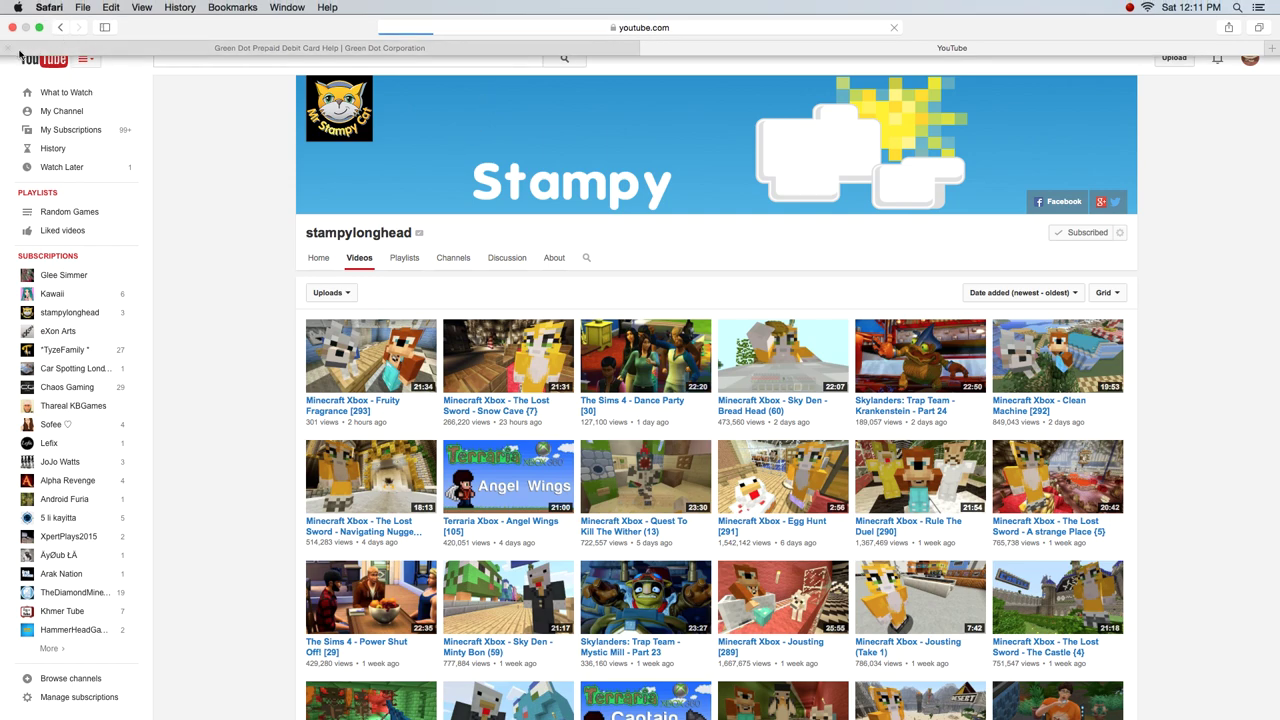
{"action": "left_click", "coordinate": [40, 28]}
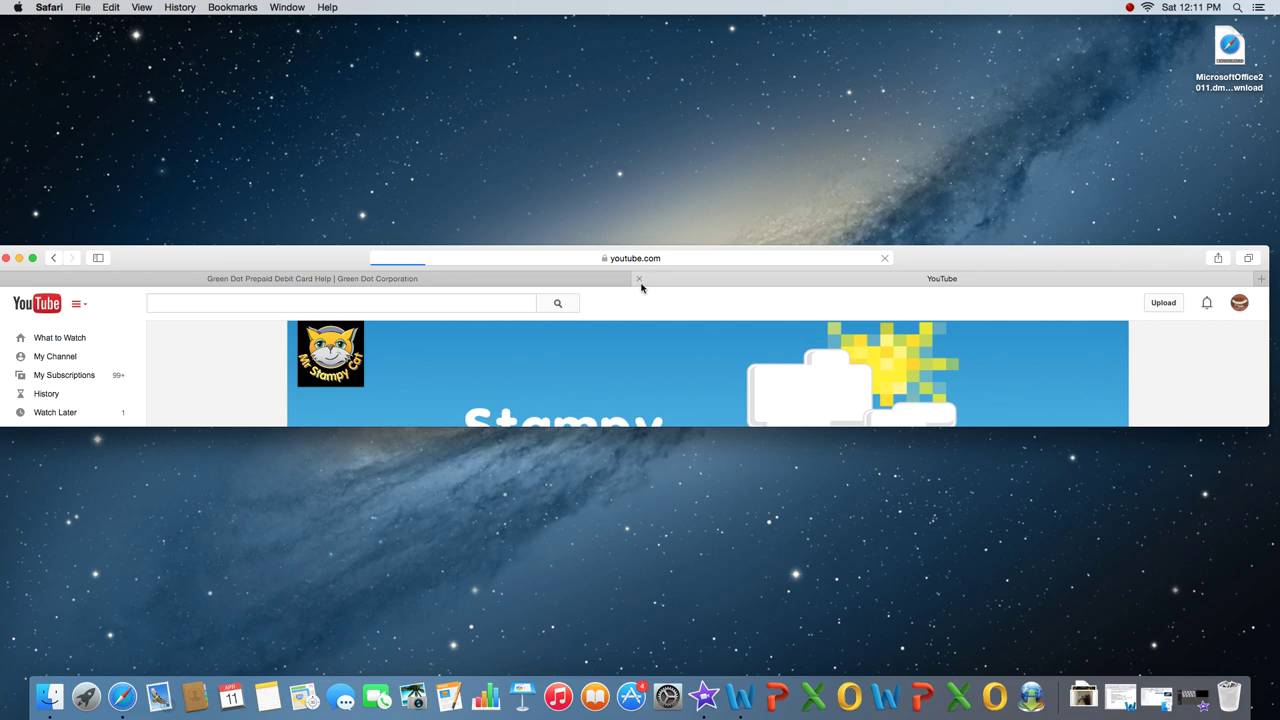
{"action": "left_click", "coordinate": [639, 278]}
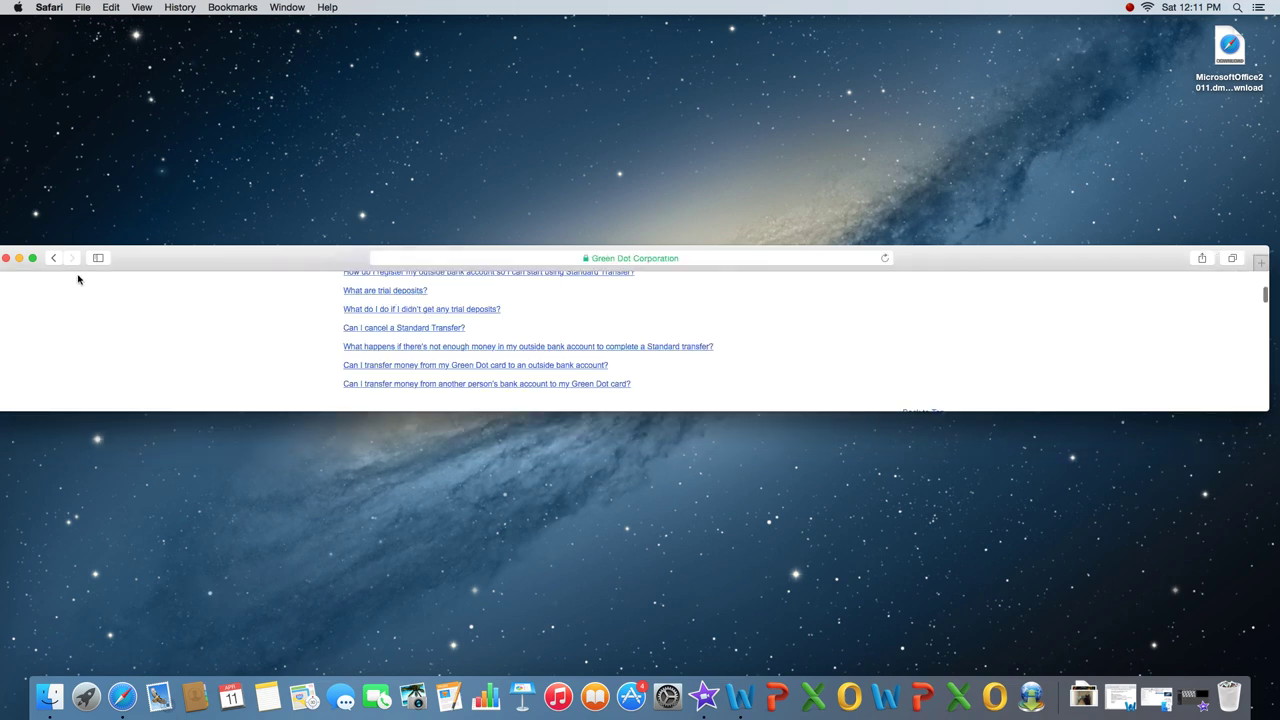
{"action": "left_click", "coordinate": [22, 258]}
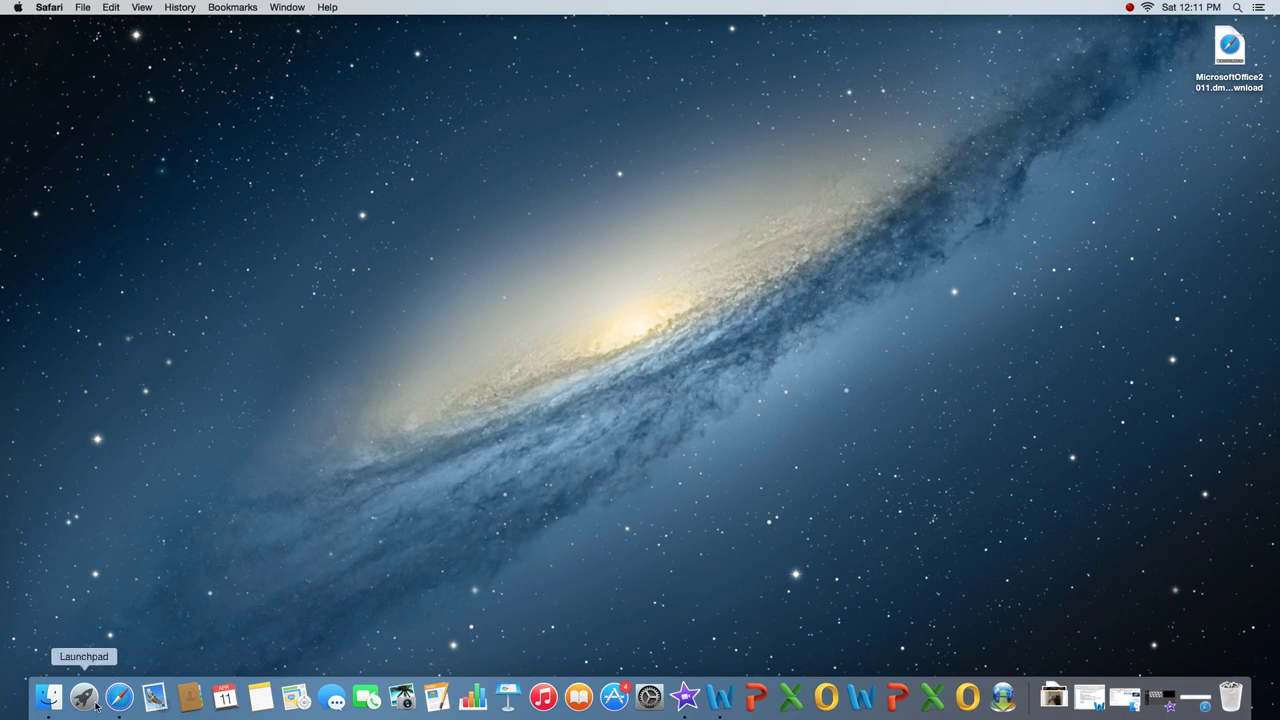
Bring Screen Capture 2015-04-11 12.00.21.mov from the Capturer folder in Finder into the timeline of iMovie's "screen capture" project.
{"action": "left_click", "coordinate": [48, 698]}
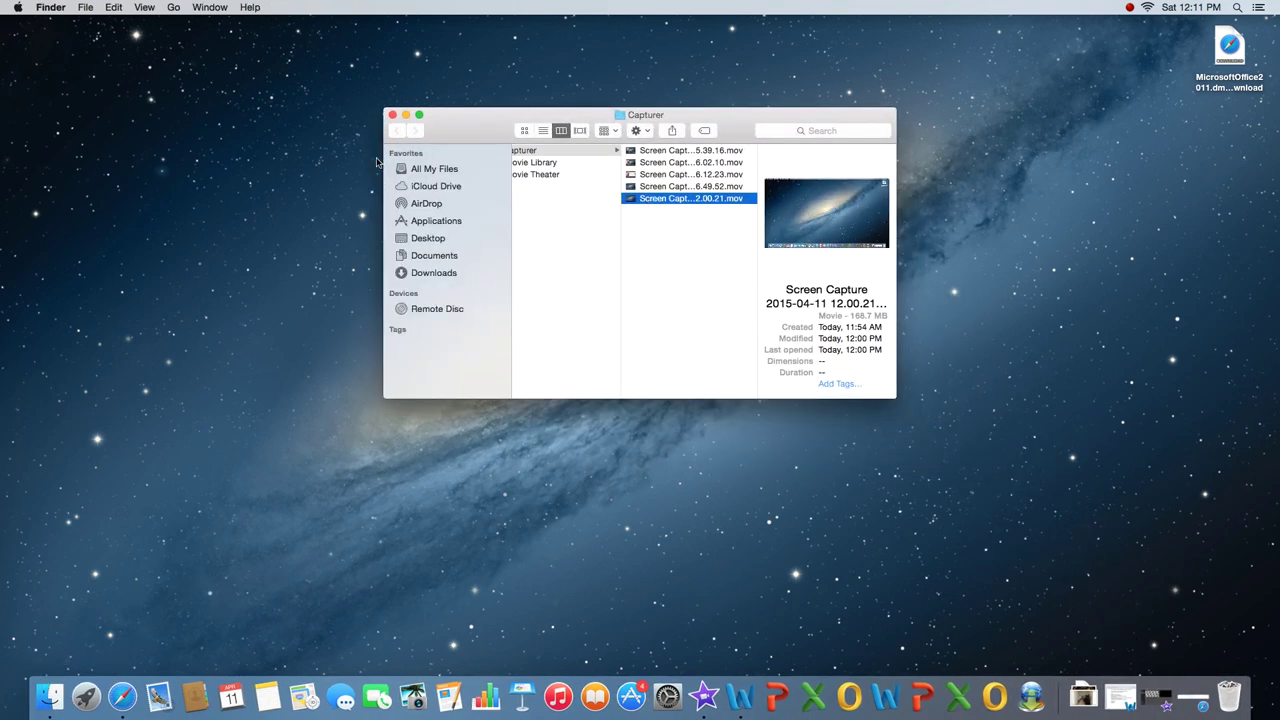
{"action": "left_click_drag", "start_coordinate": [508, 117], "coordinate": [111, 418]}
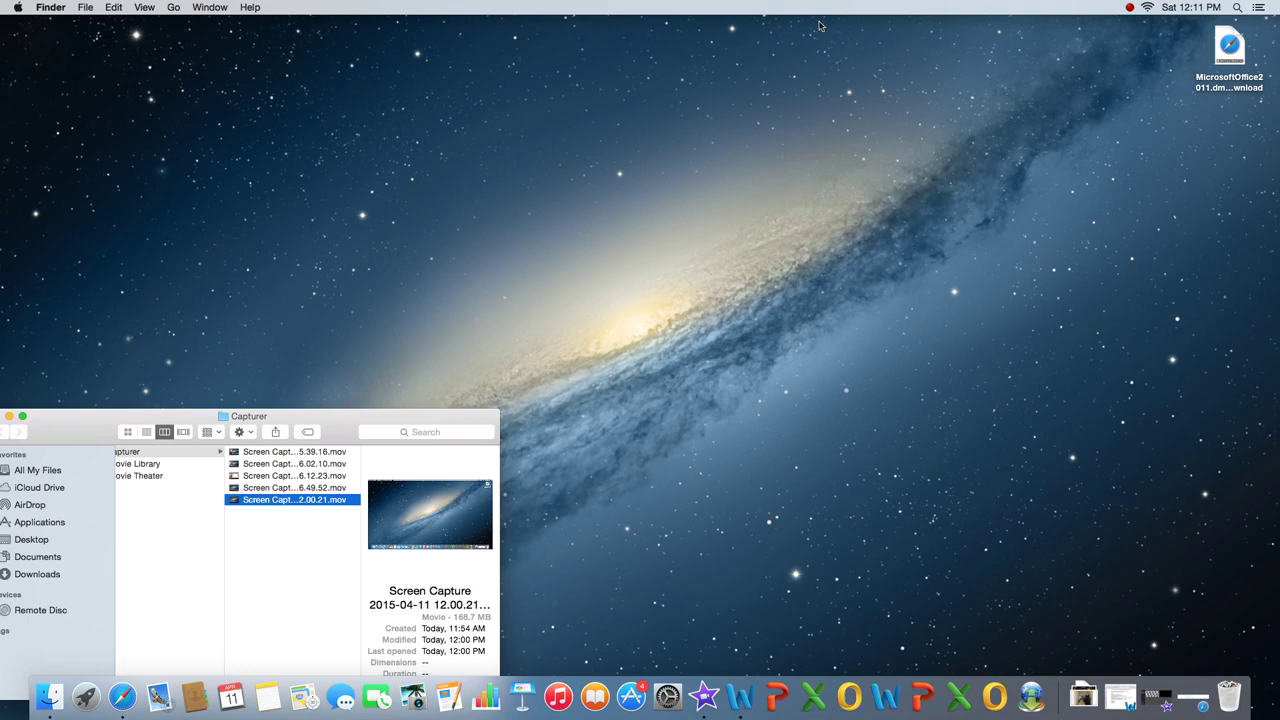
{"action": "left_click", "coordinate": [704, 697]}
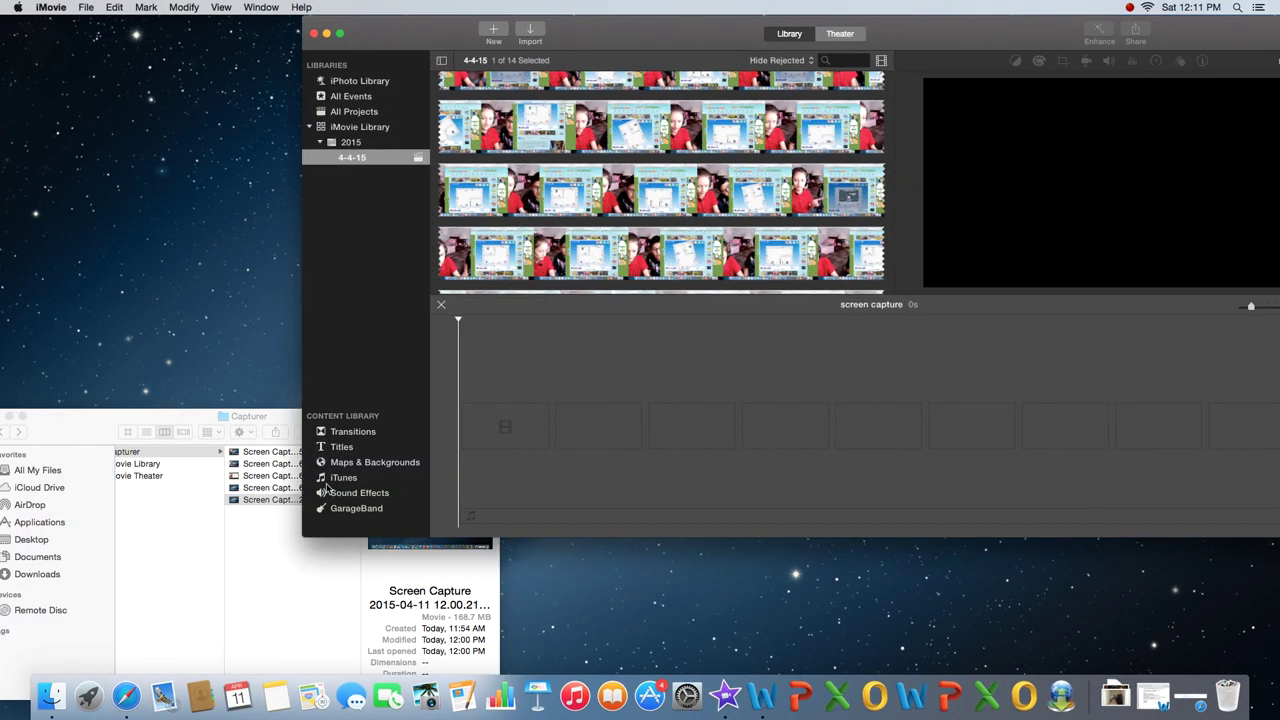
{"action": "left_click_drag", "start_coordinate": [287, 503], "coordinate": [497, 432]}
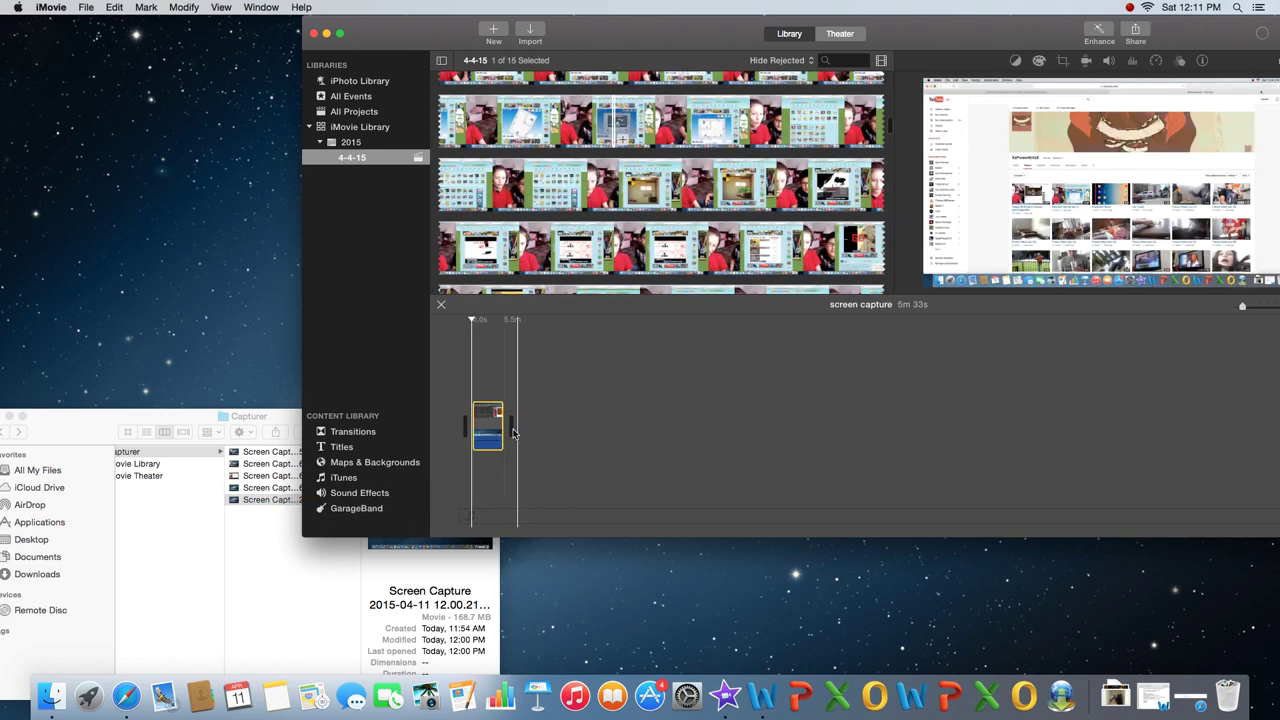
View the Sound Effects and Maps & Backgrounds content libraries, and minimize the iMovie window.
{"action": "left_click", "coordinate": [940, 334]}
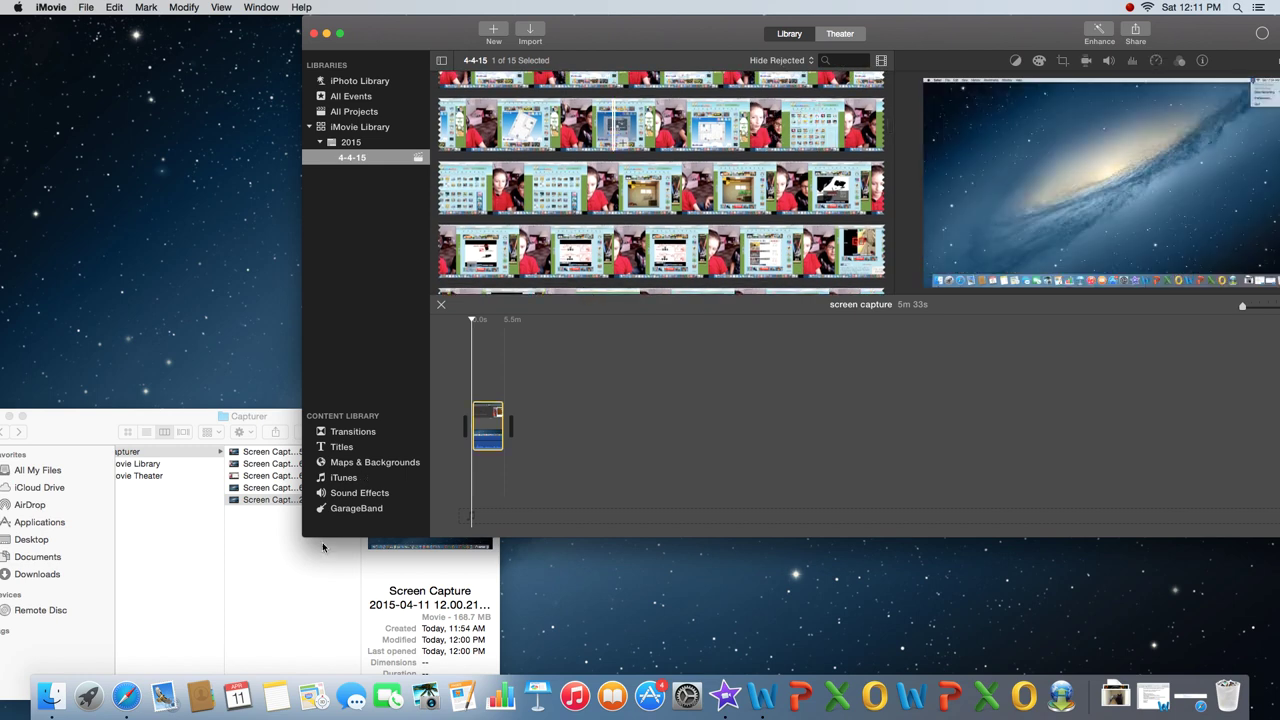
{"action": "left_click", "coordinate": [382, 492]}
{"action": "left_click", "coordinate": [376, 462]}
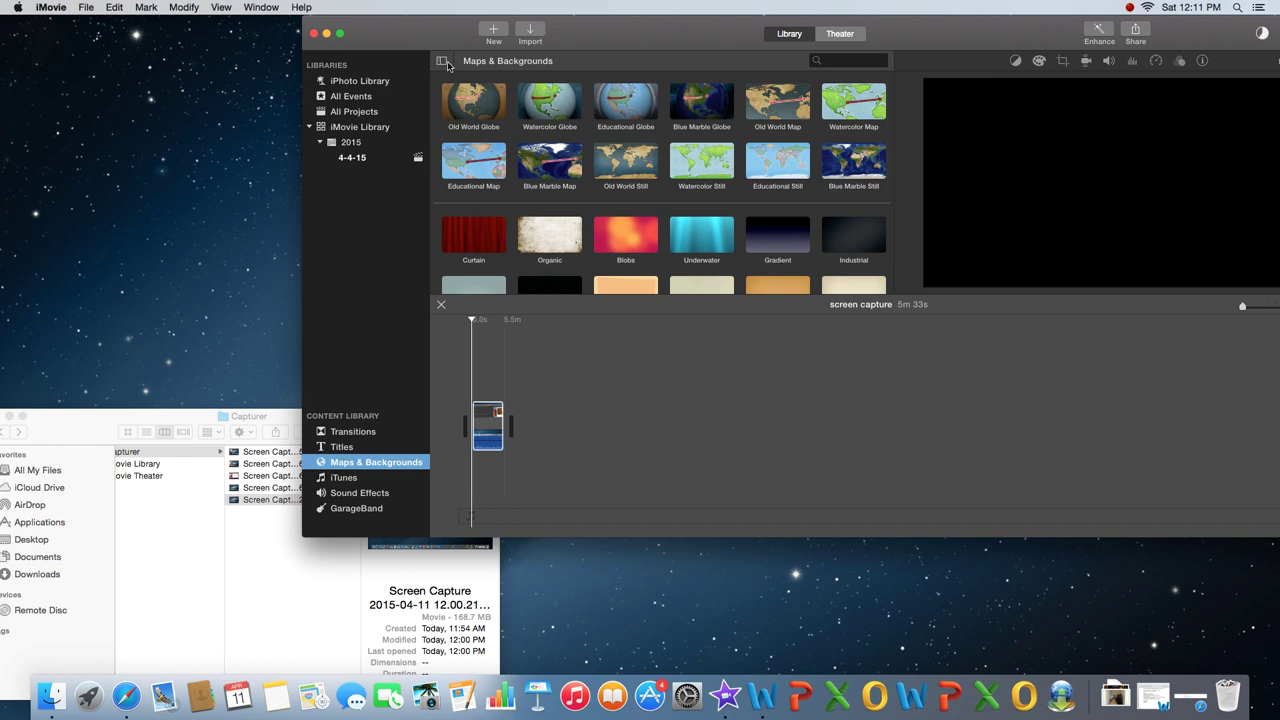
{"action": "left_click", "coordinate": [326, 34]}
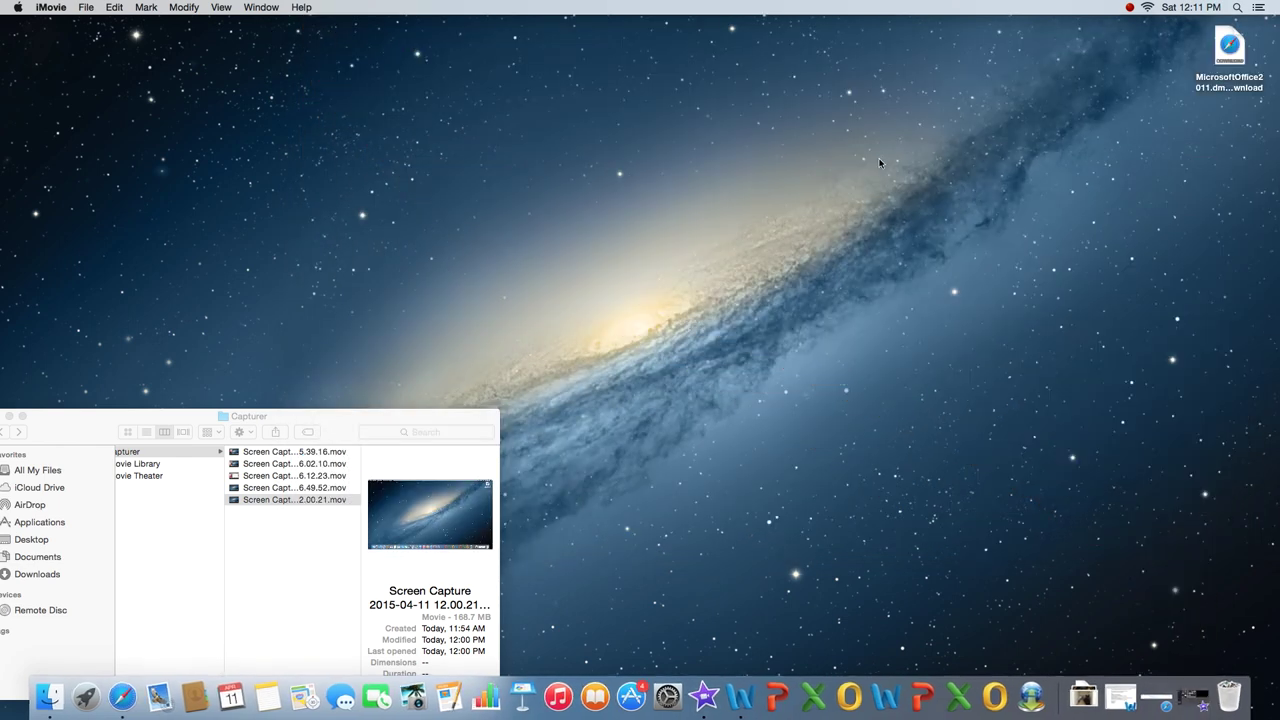
Look at the Capturer menu's recording commands twice.
{"action": "left_click", "coordinate": [1130, 7]}
{"action": "left_click", "coordinate": [1148, 51]}
{"action": "left_click", "coordinate": [1130, 8]}
{"action": "left_click", "coordinate": [1160, 50]}
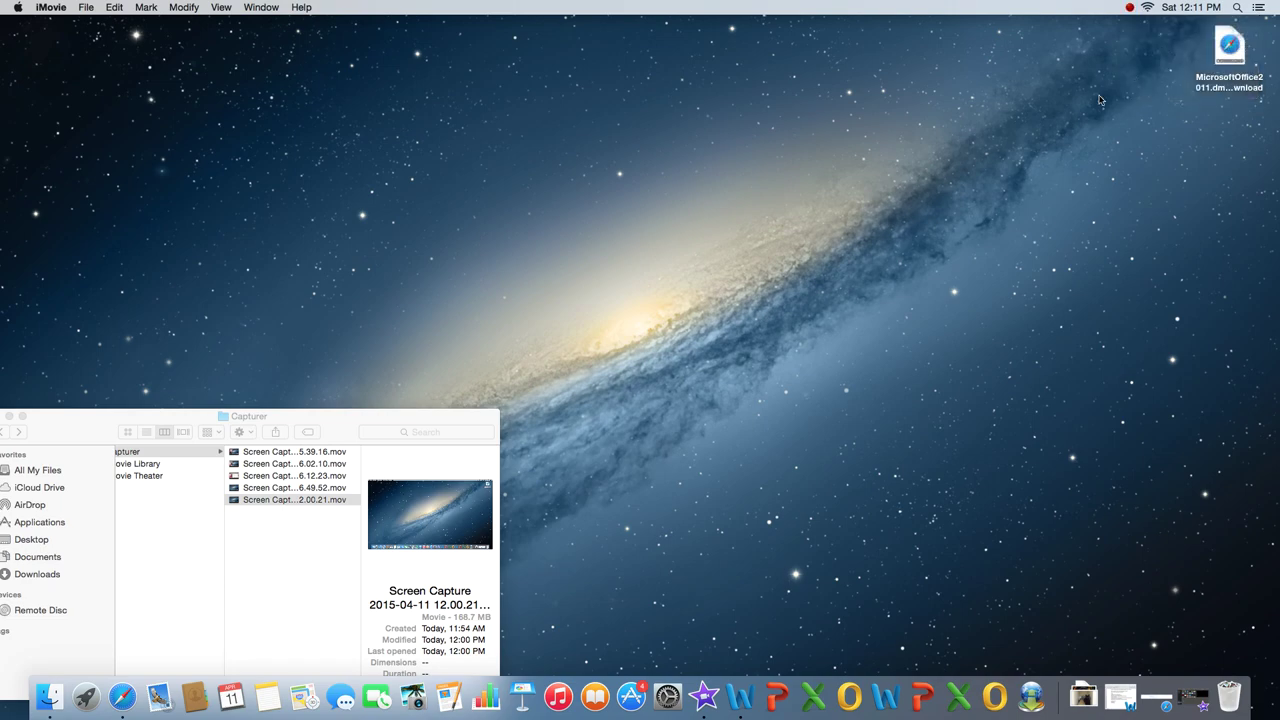